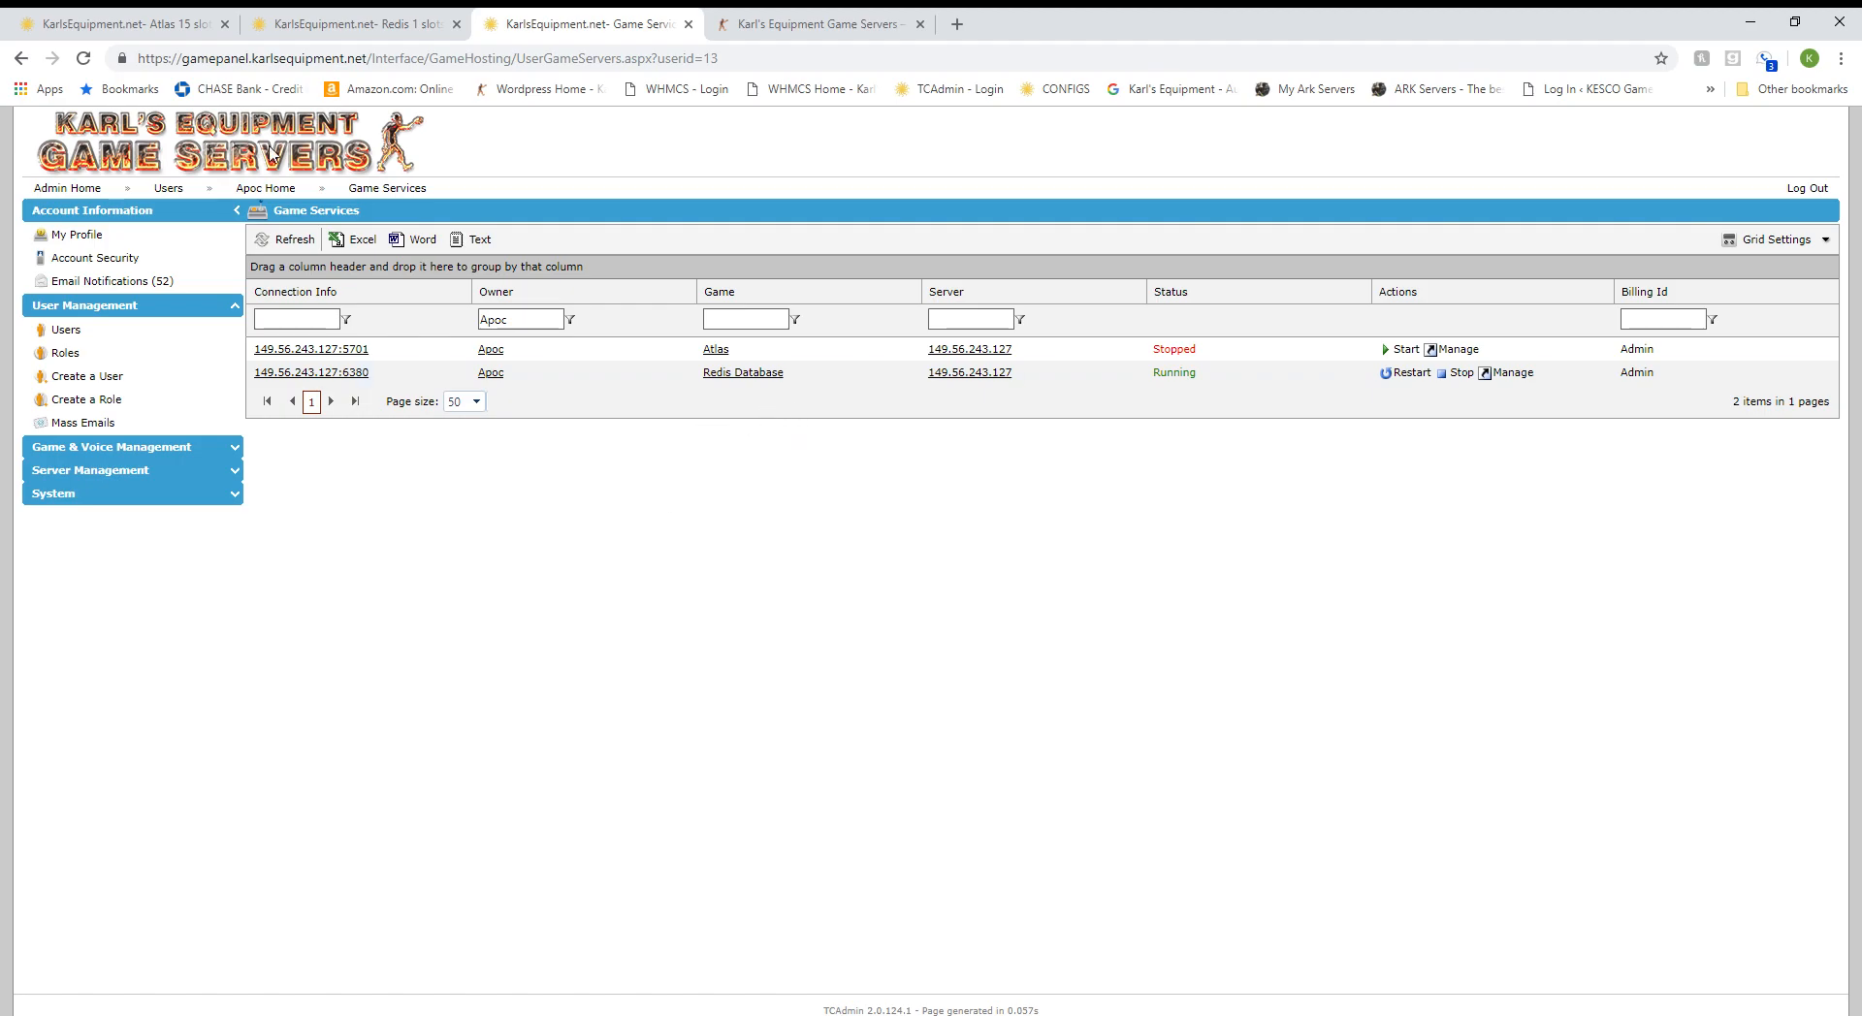
Switch to the 'Redis 1 slots' tab to show the Redis database service home page.
click(349, 24)
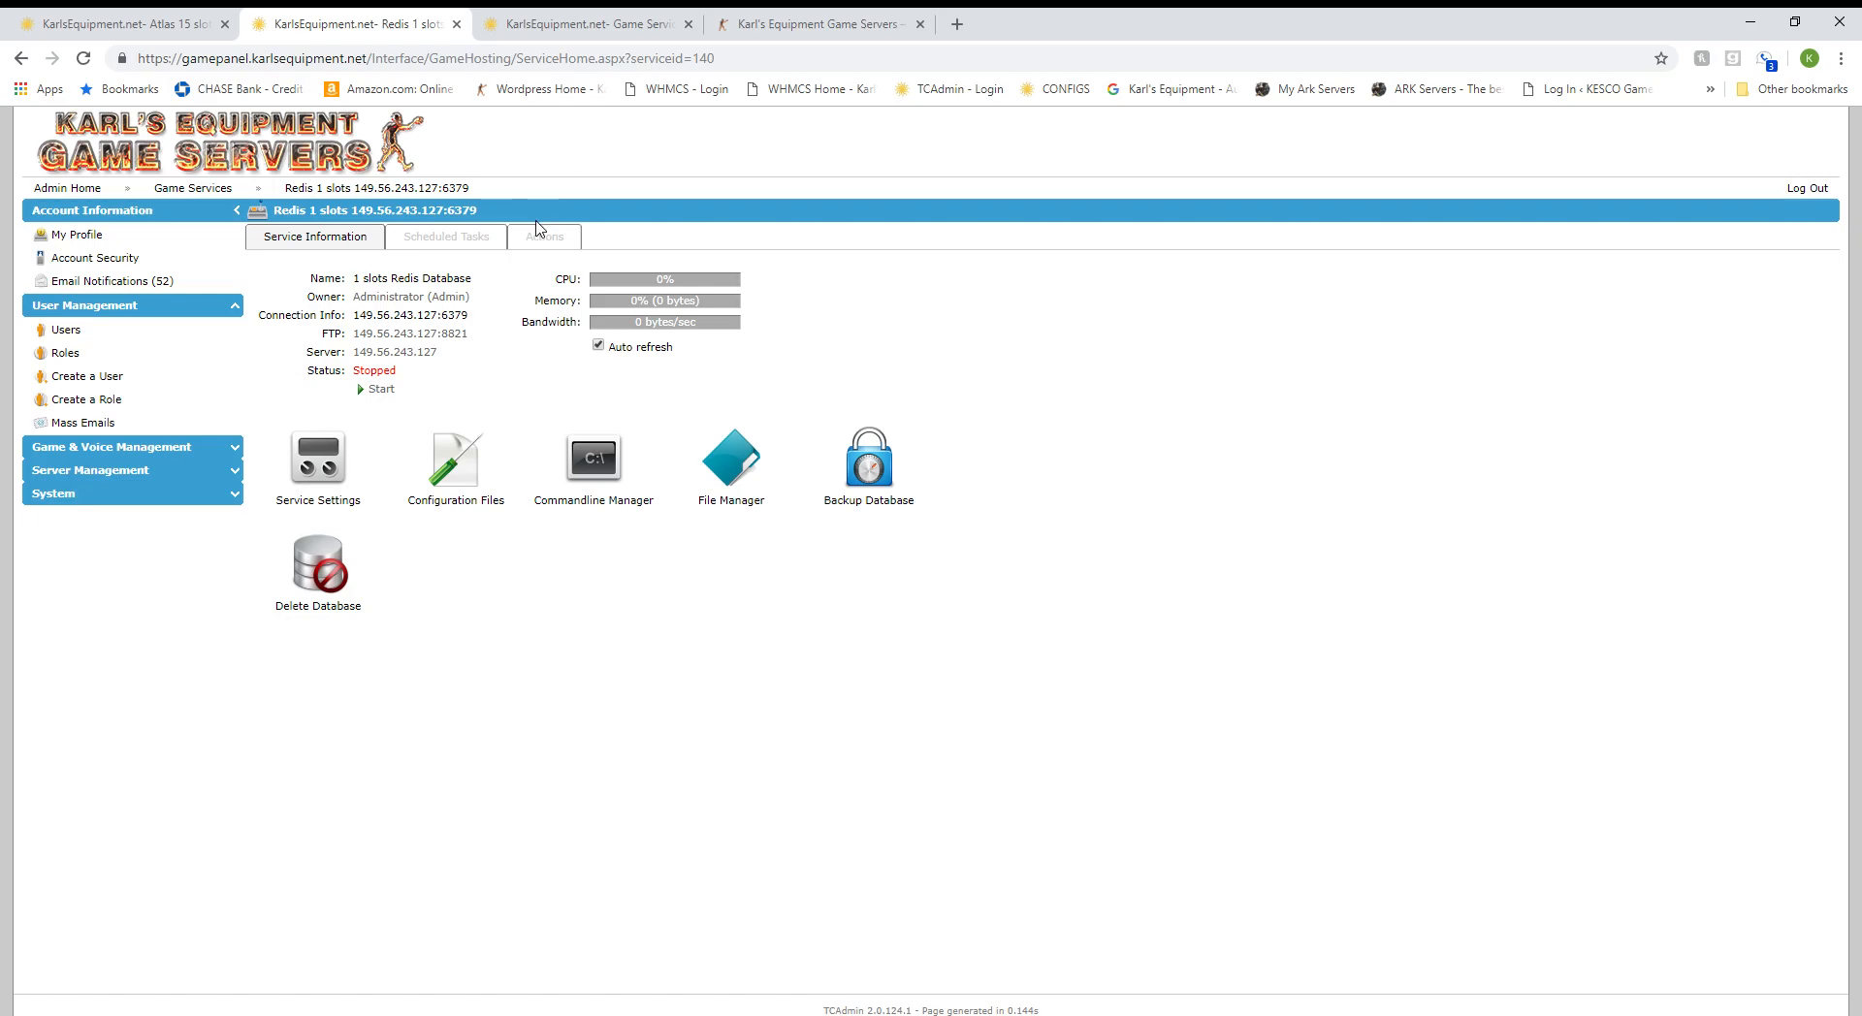
In the redis.conf Configuration Editor, replace the Redis Password with a new one and save.
click(458, 485)
click(1094, 323)
double_click(449, 345)
text(testserver)
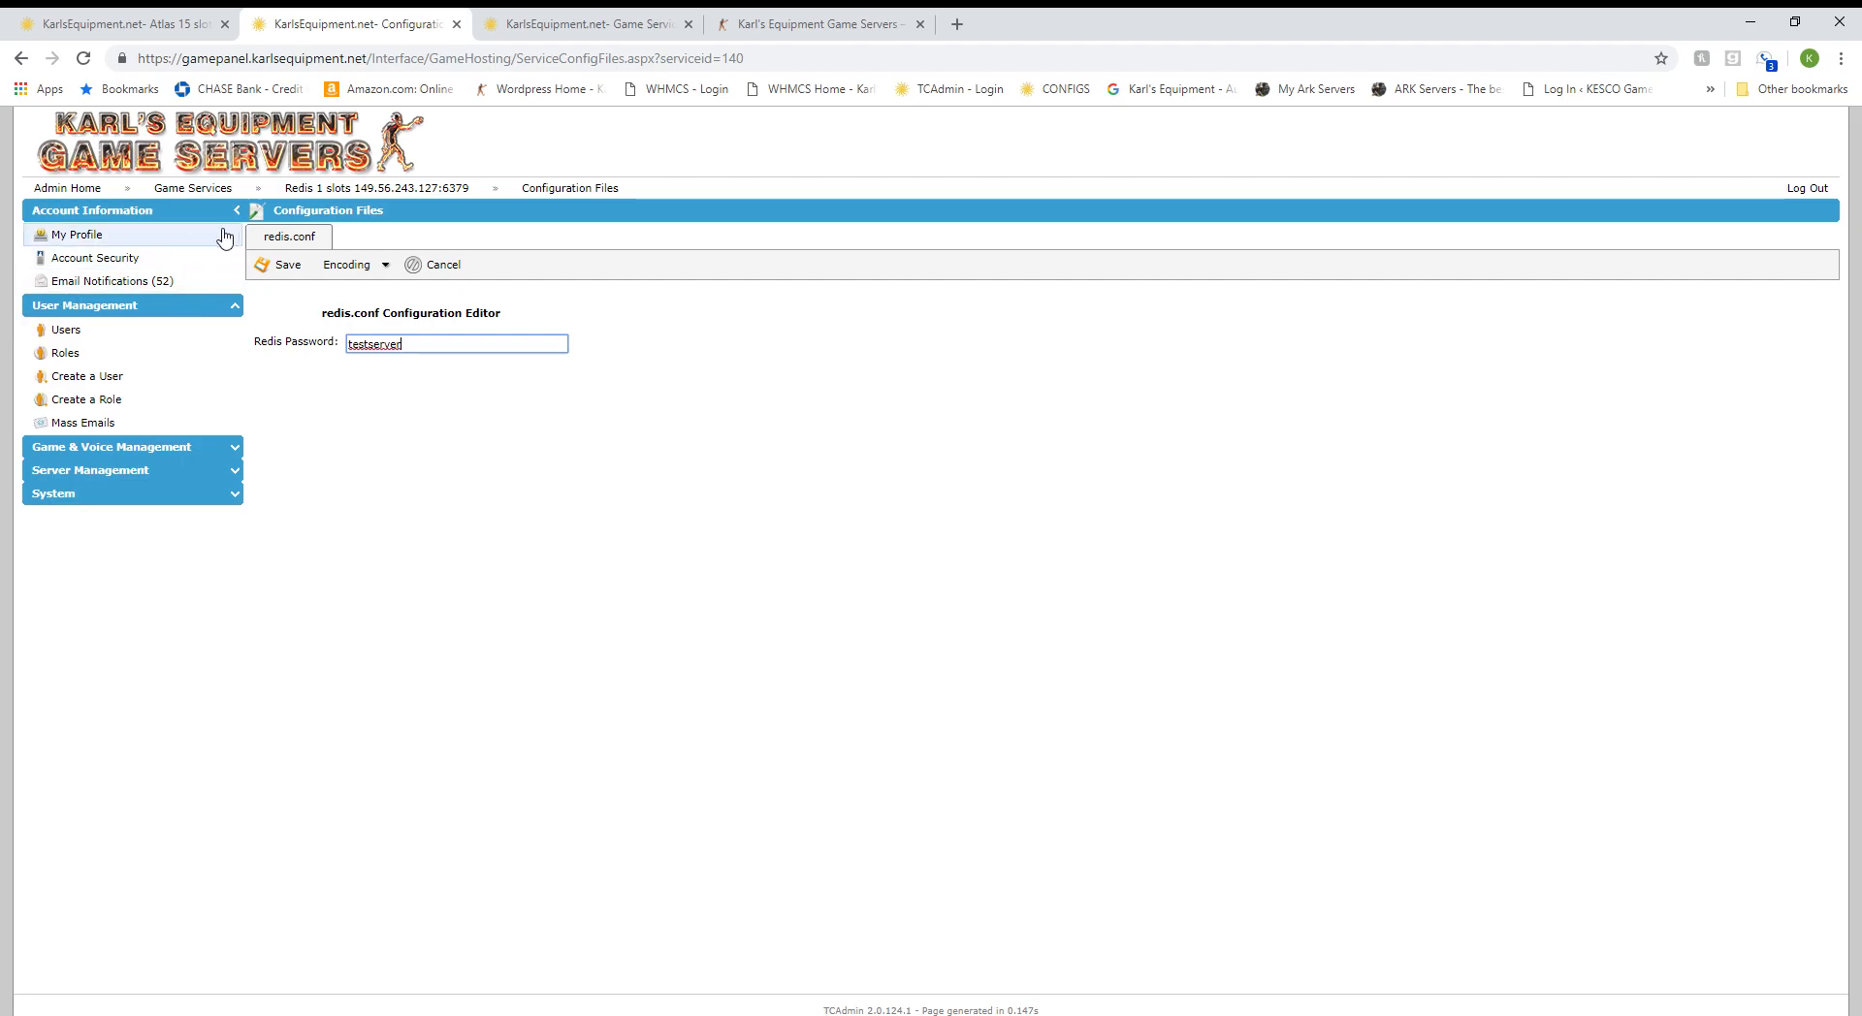
click(279, 265)
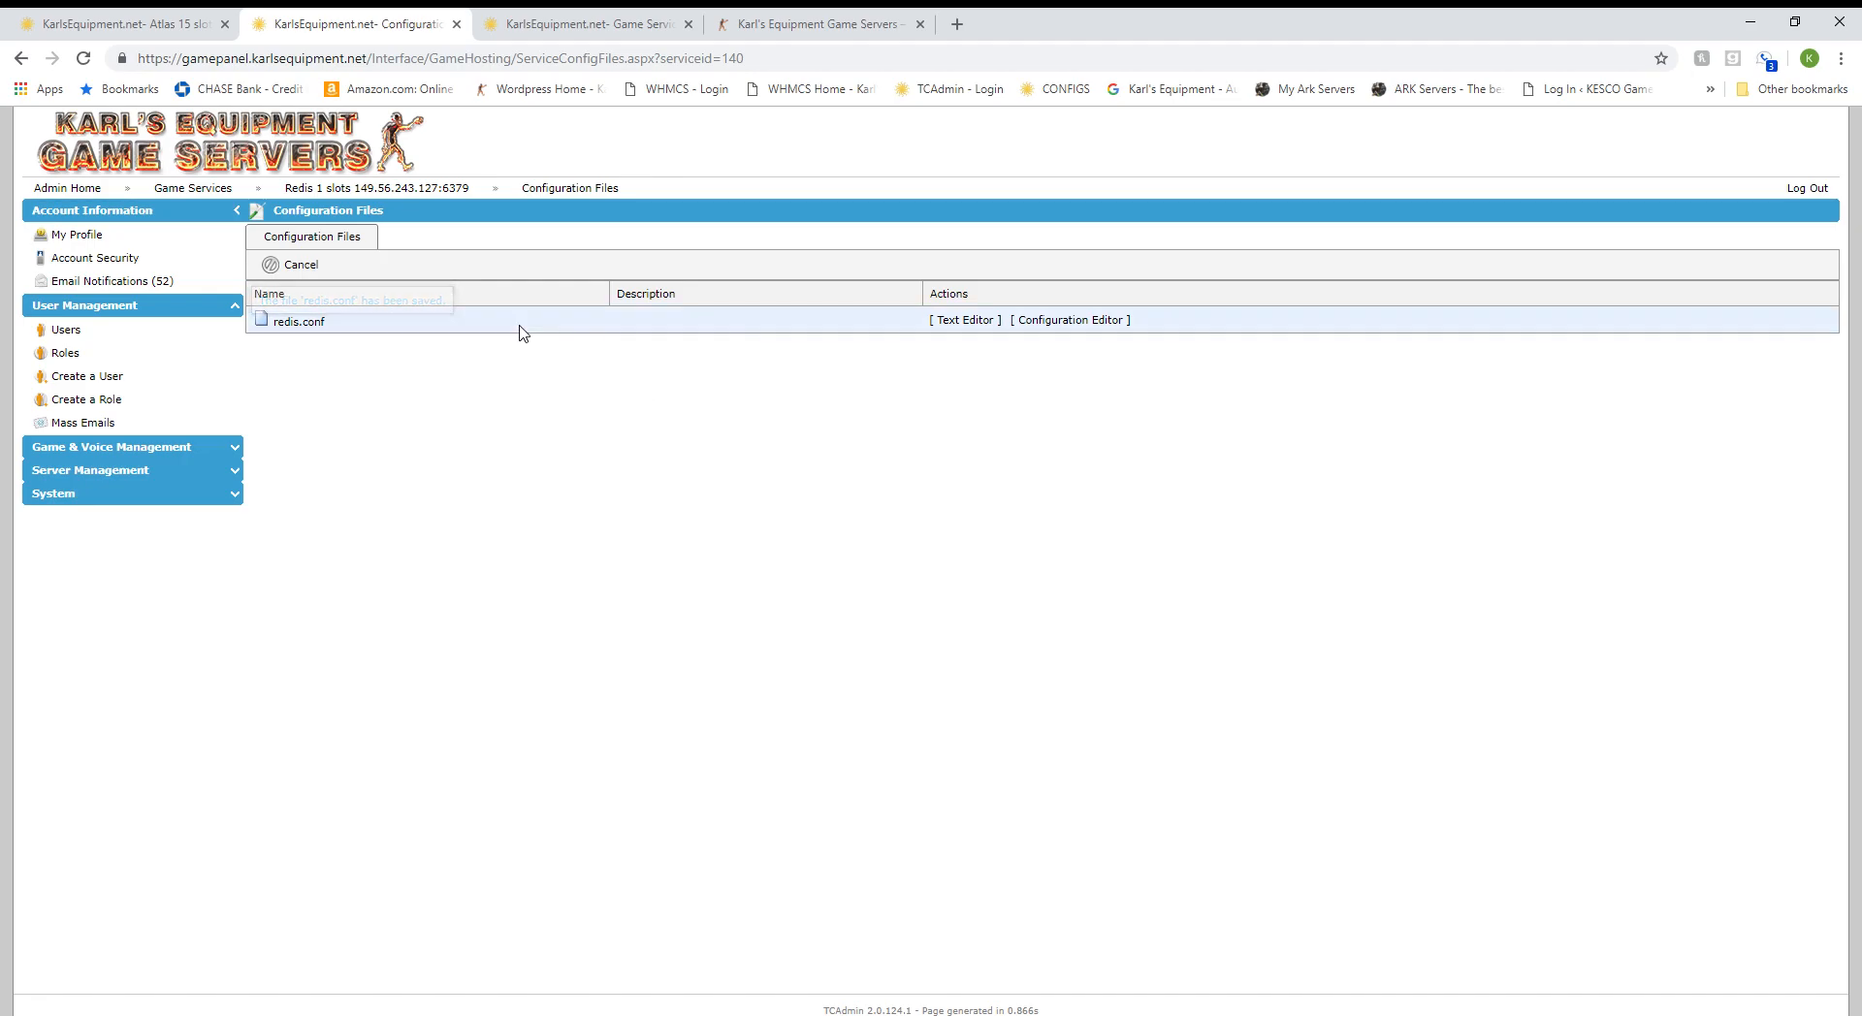
Start the Redis 1 slots database service, then switch to the Atlas 15 slots server page.
click(451, 189)
click(380, 390)
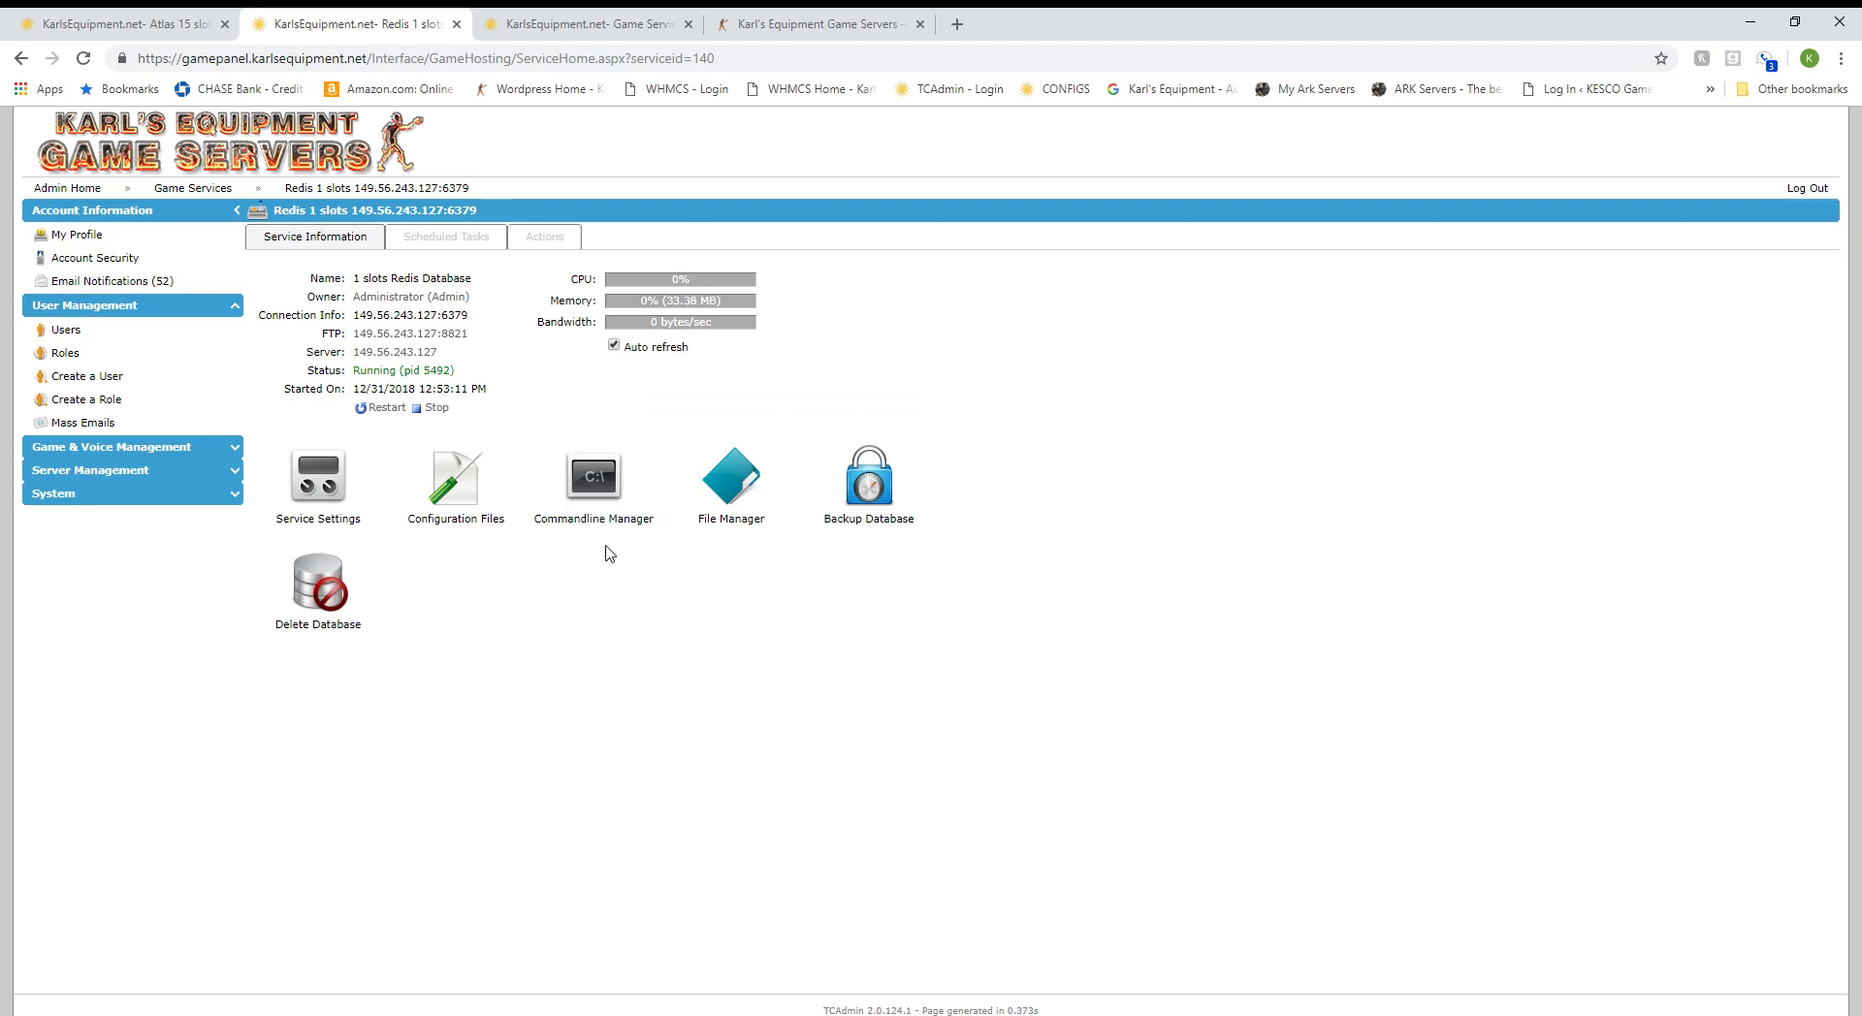
click(141, 22)
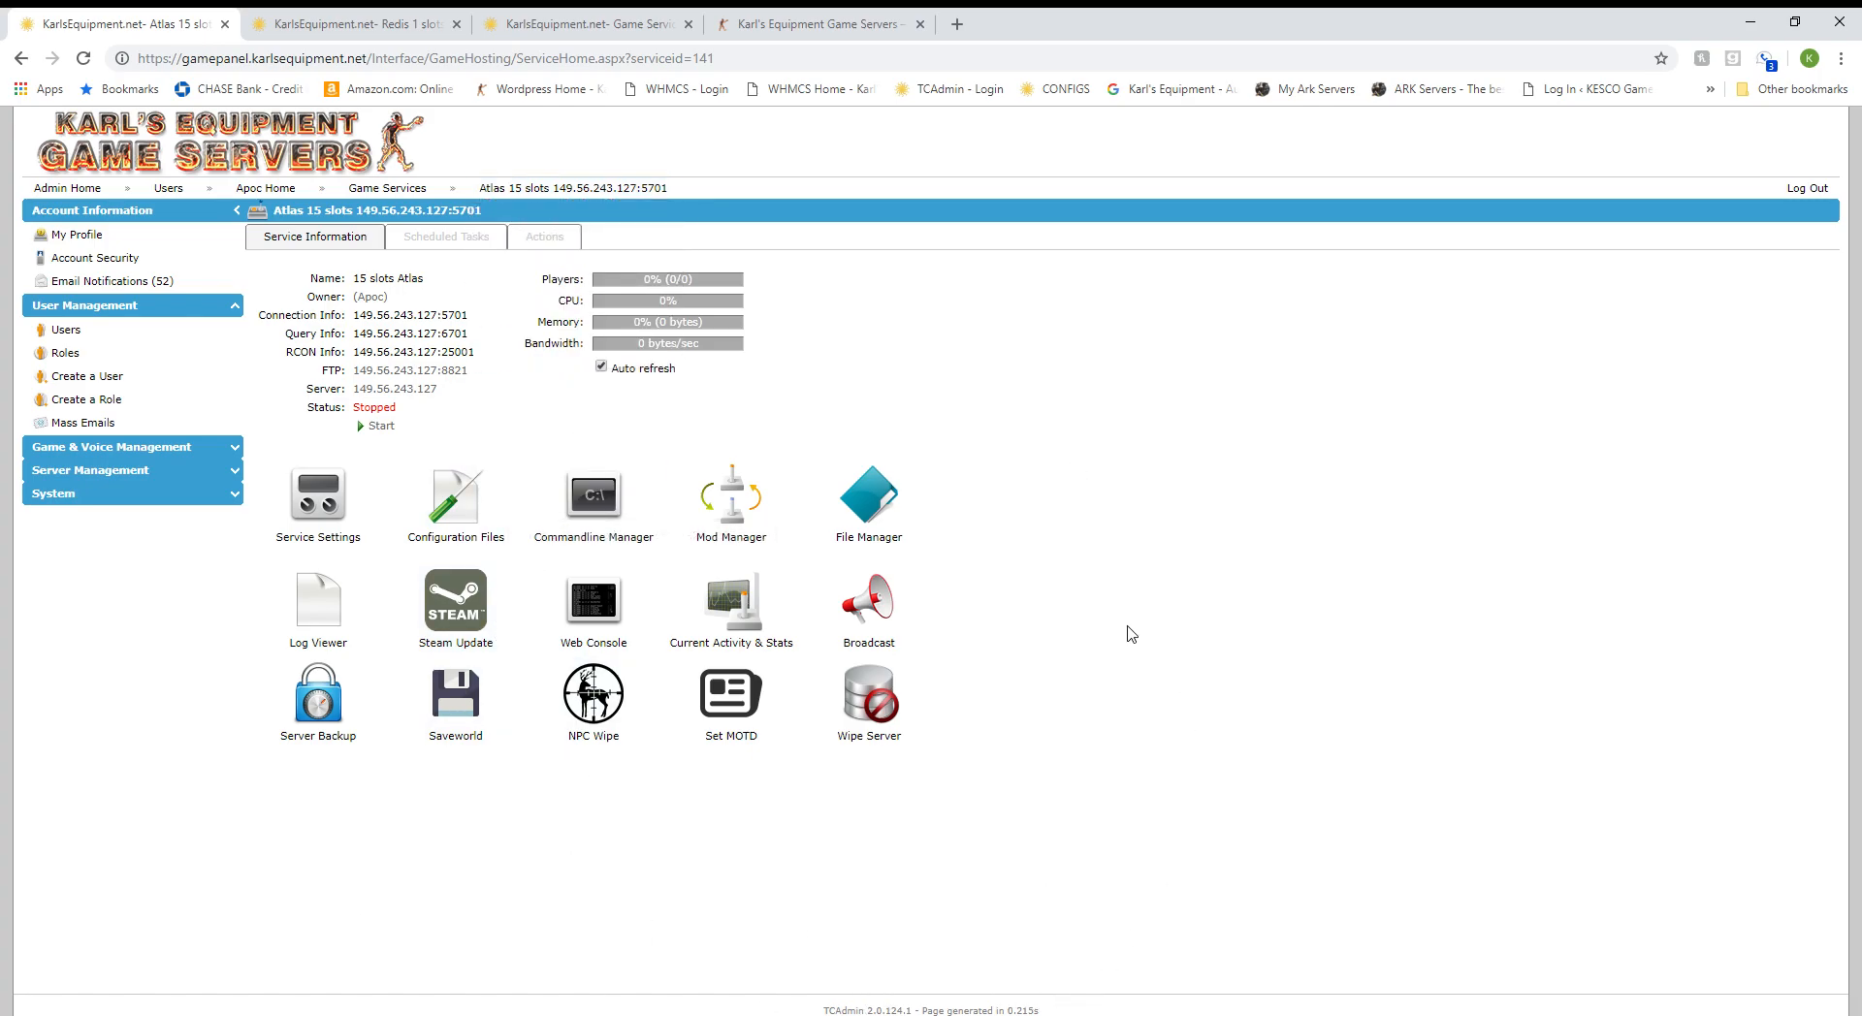
In Mod Manager, begin installing the 1x1 Default Map mod.
click(739, 503)
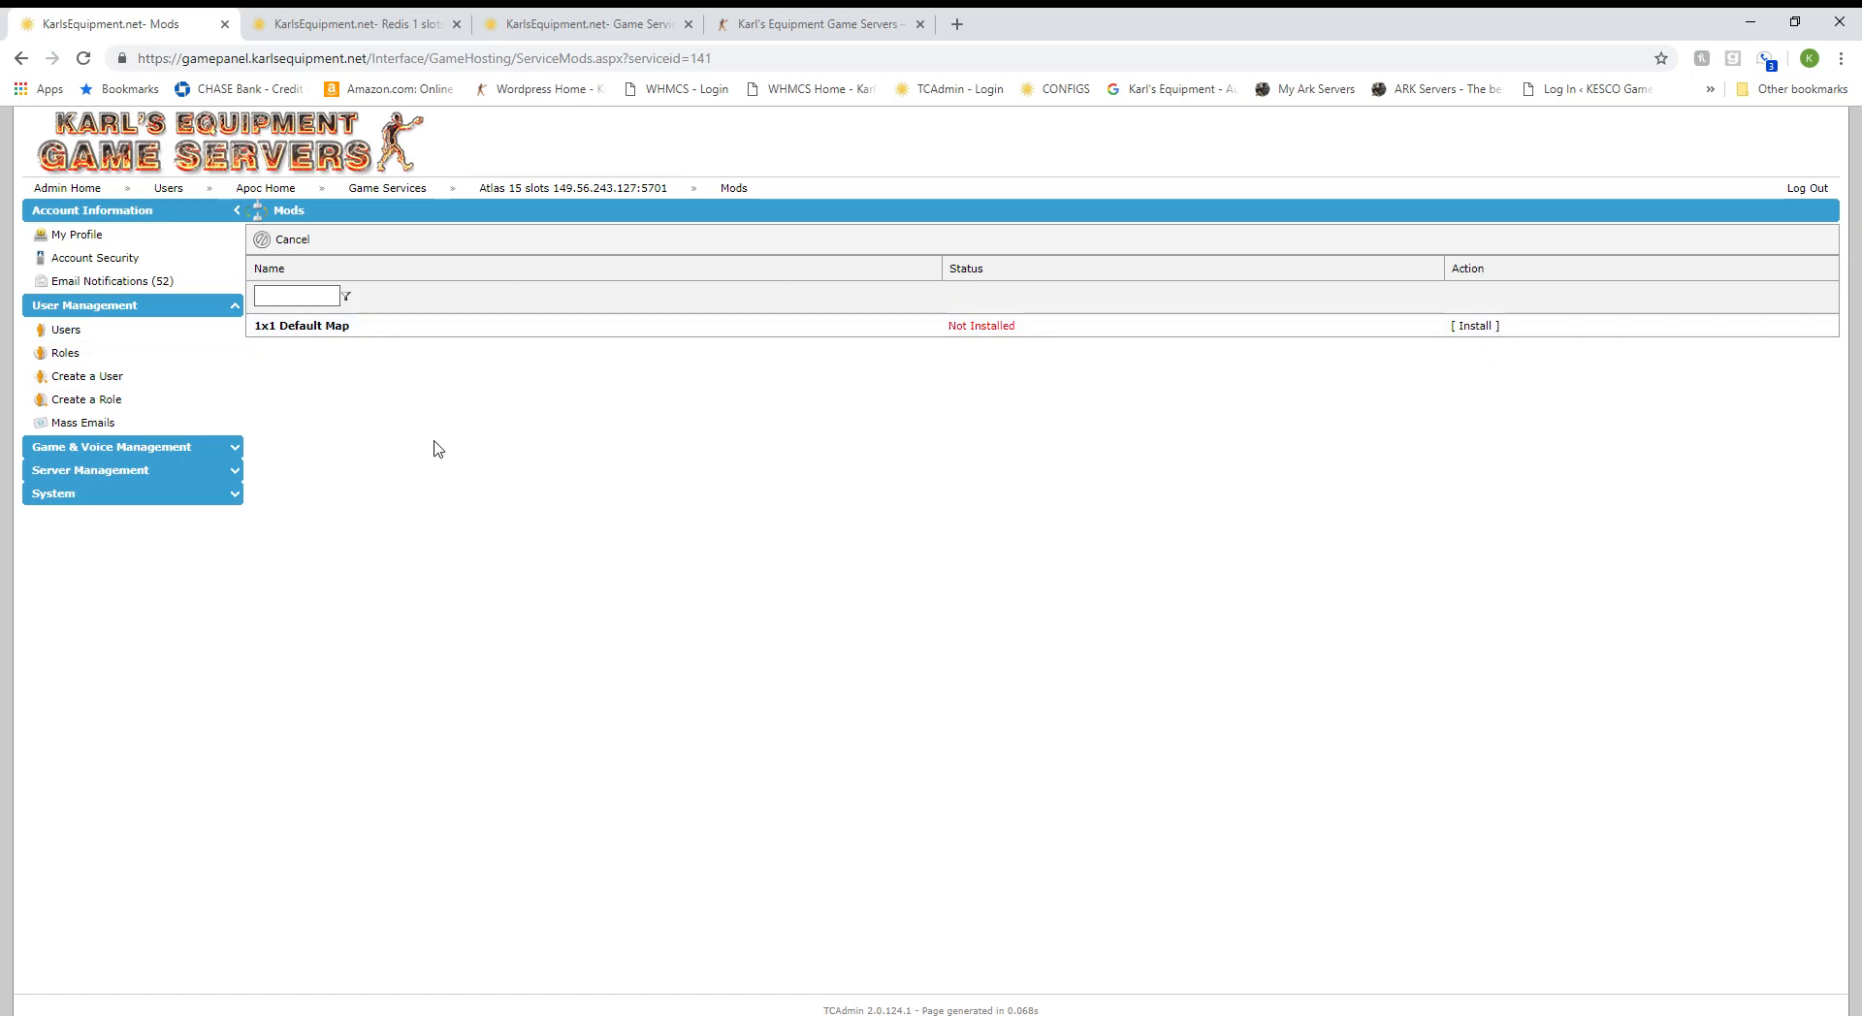
click(1476, 327)
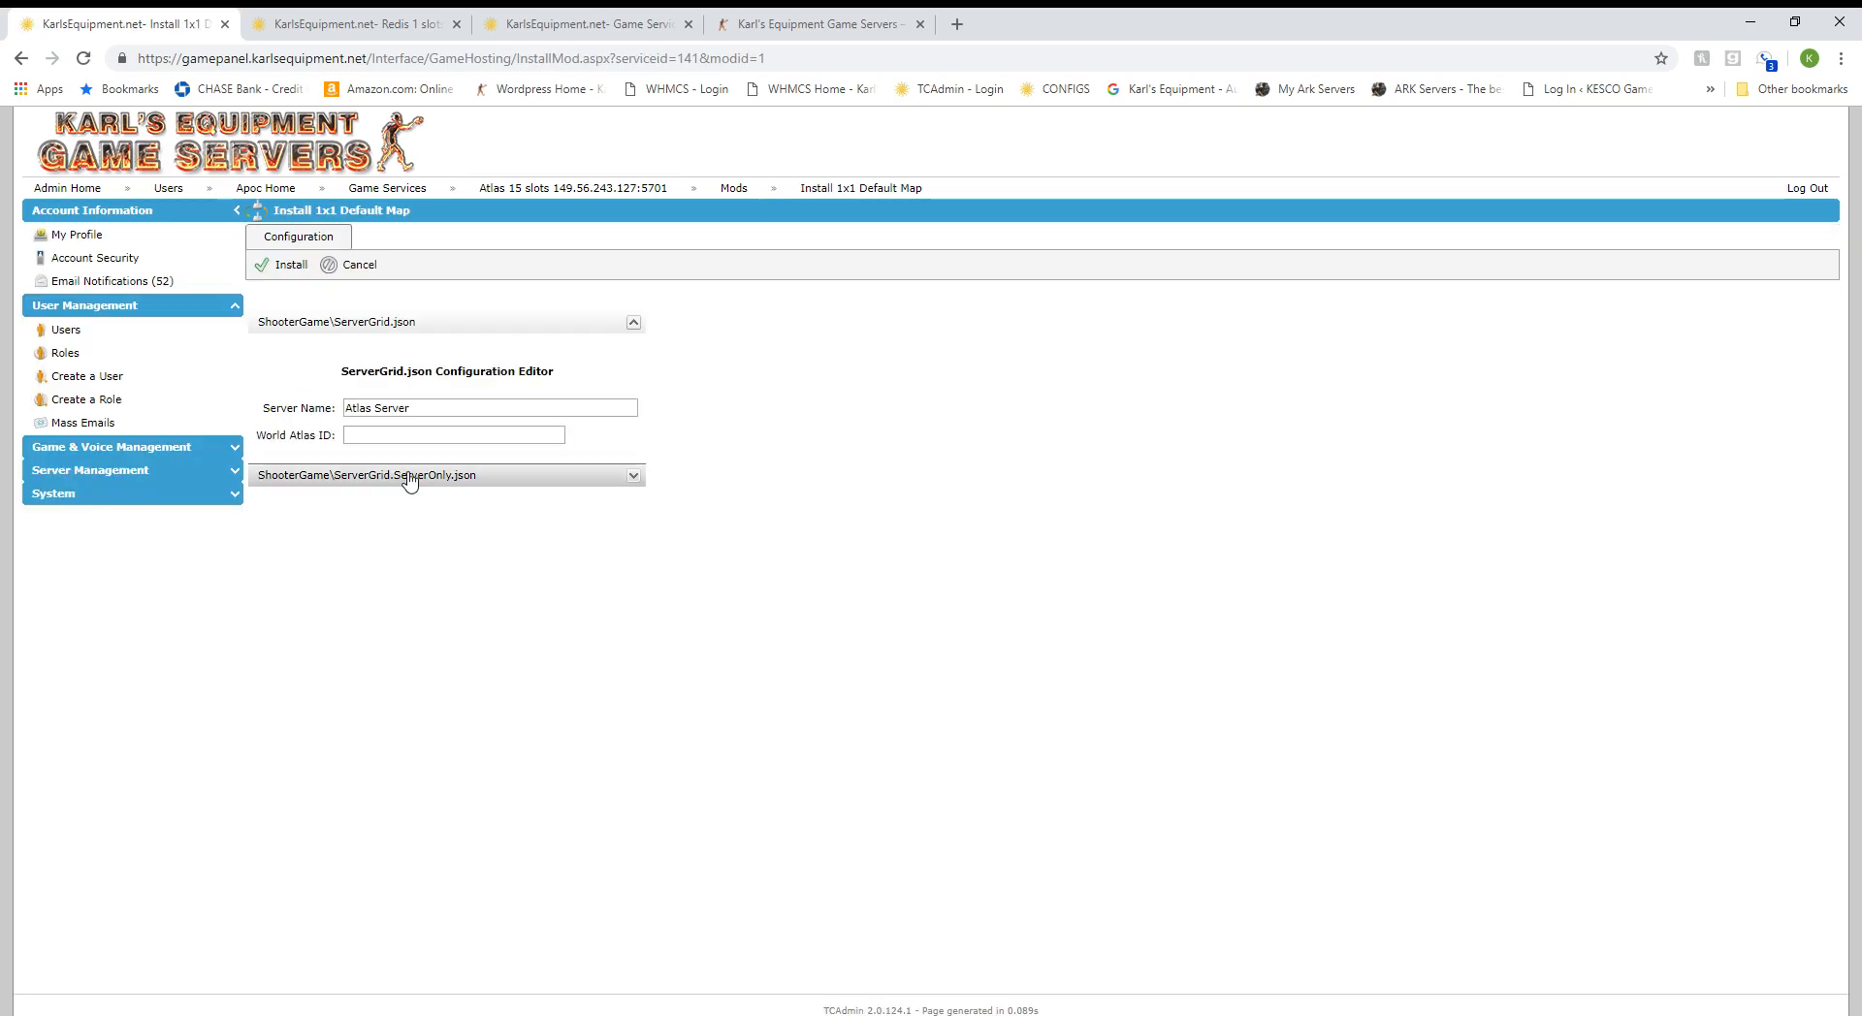
Change the ServerGrid.json Server Name to 'KarlsEquipment.net Atlas Server'.
click(446, 417)
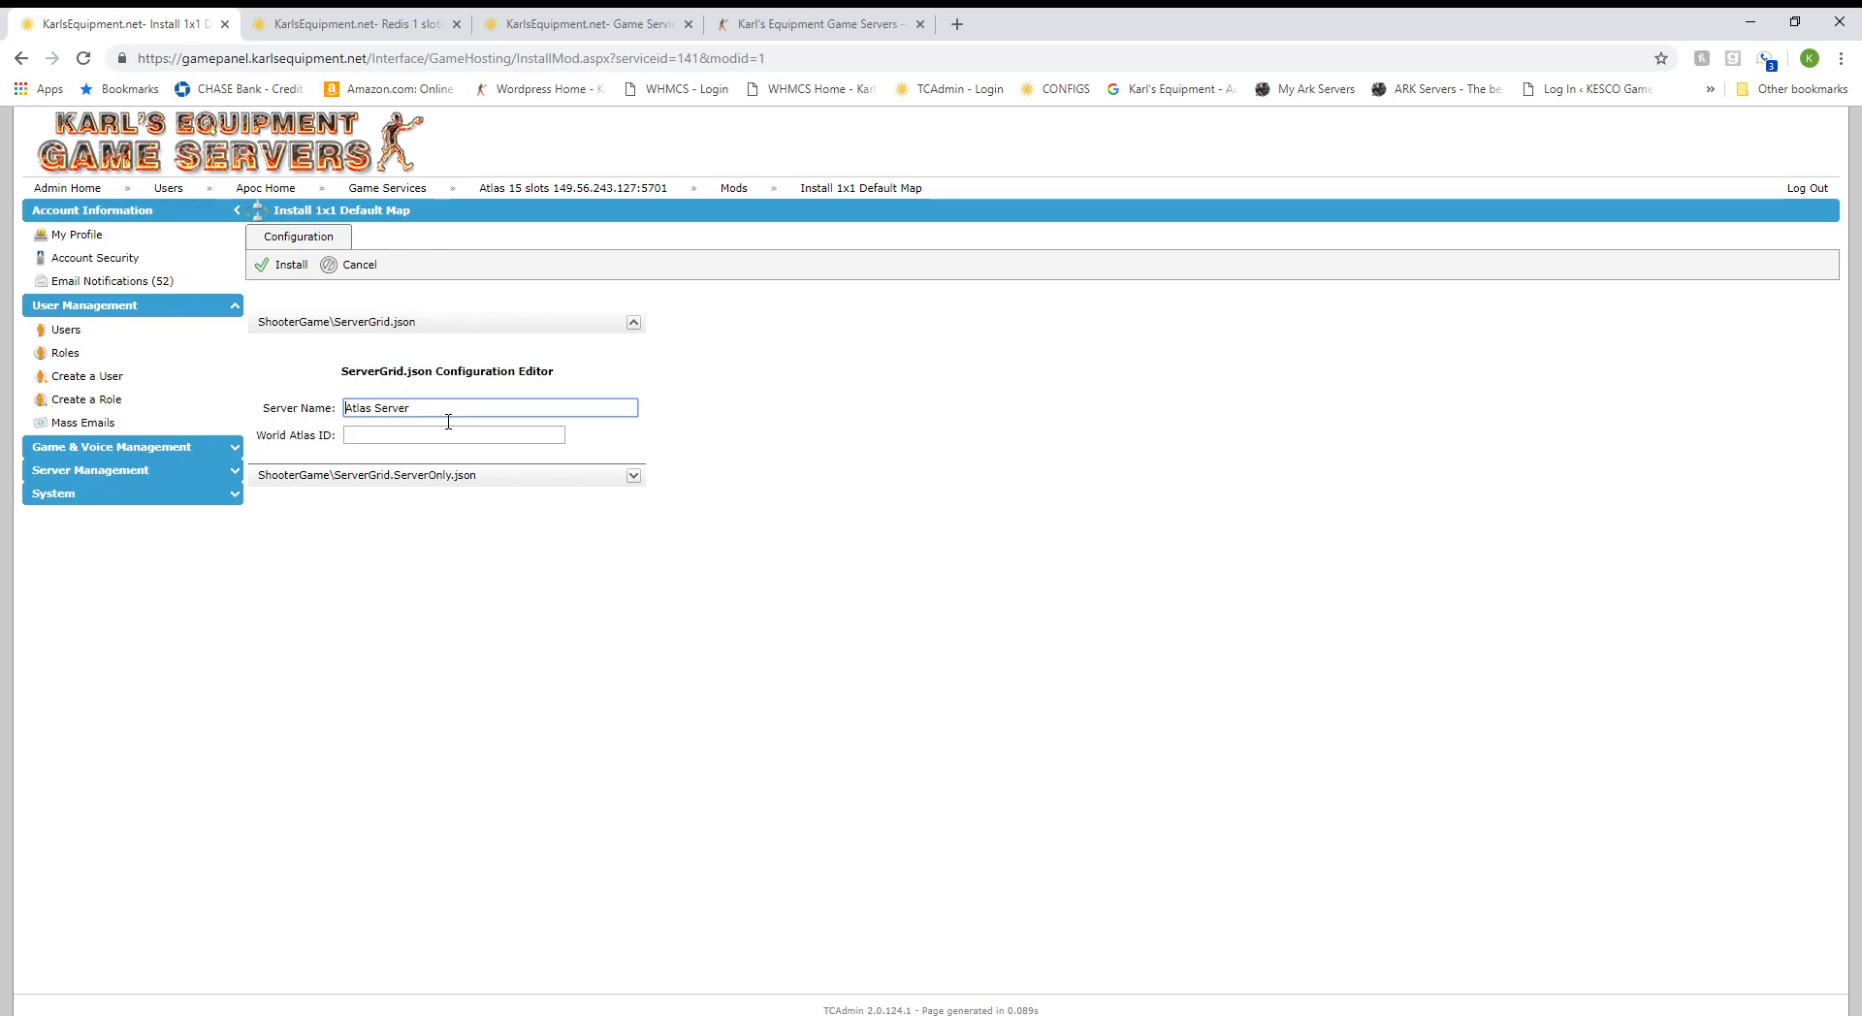
key(Home)
text(KarlsEe)
key(BackSpace)
text(quipment.net)
click(454, 434)
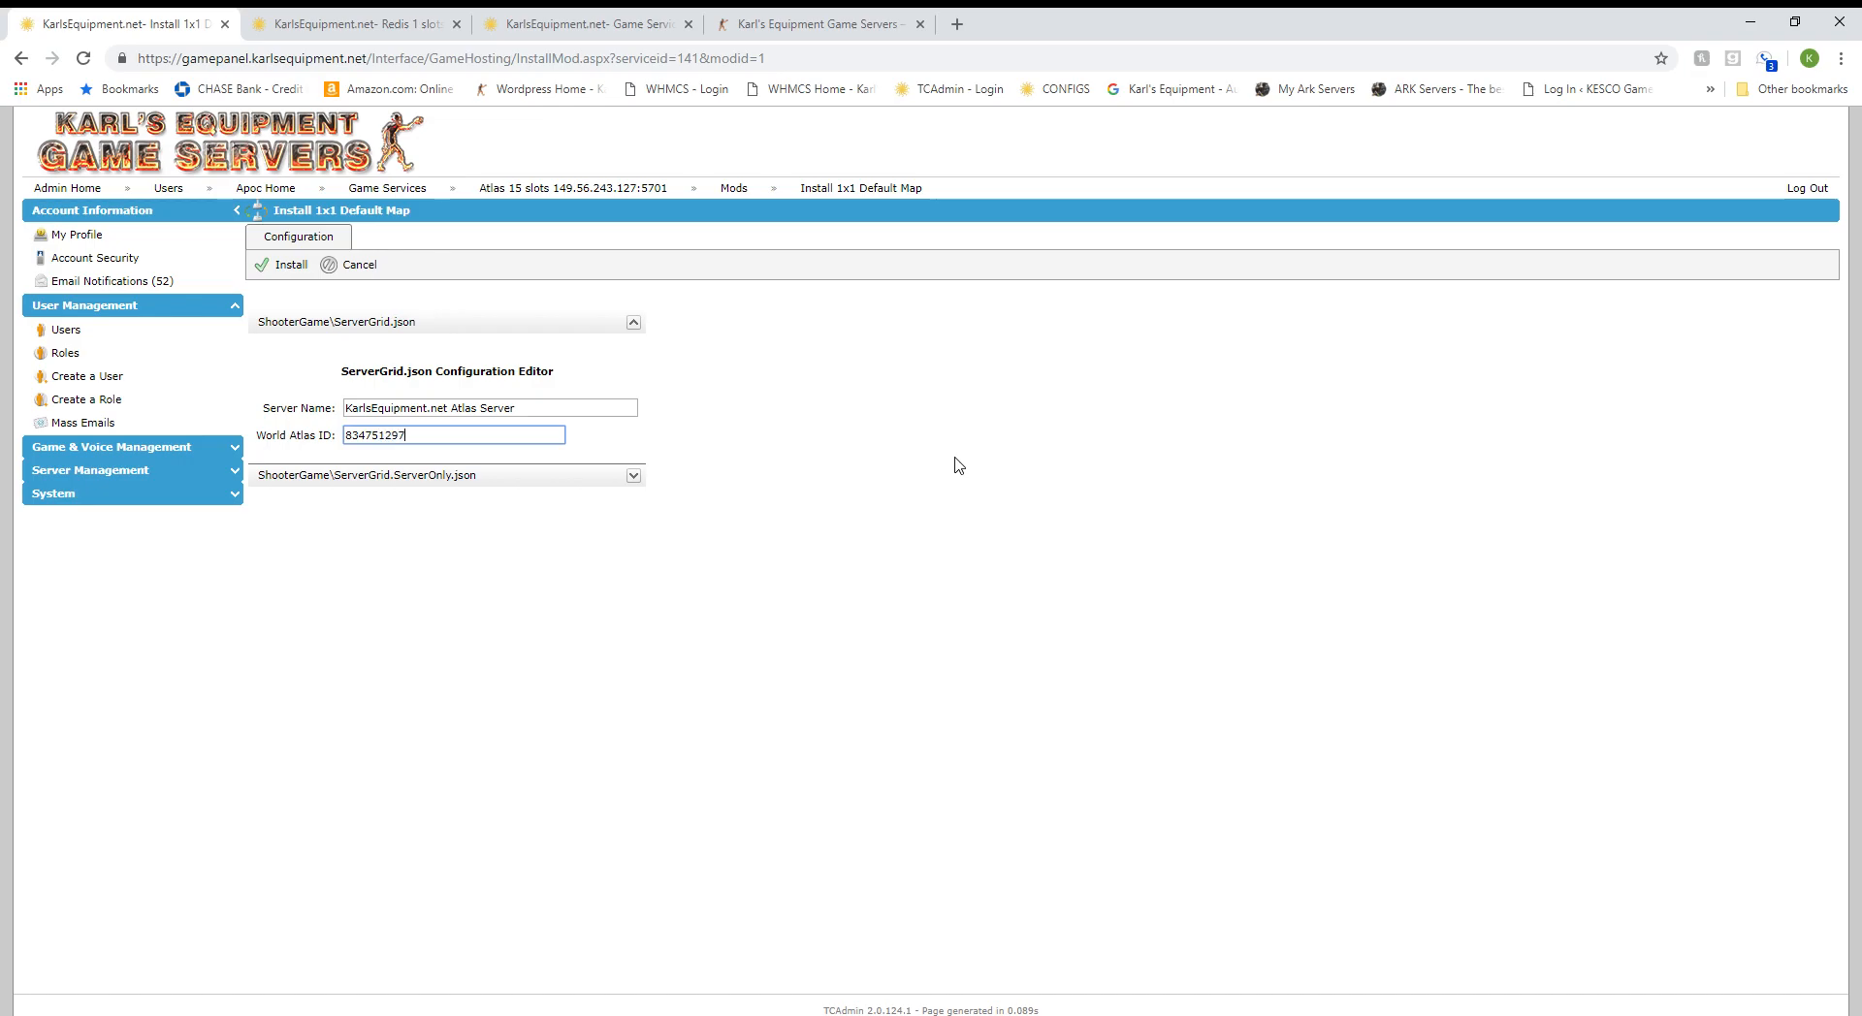
In ServerGrid.ServerOnly.json, set Redis Server IP 149.56.243.127 and Redis Port 6379.
click(634, 477)
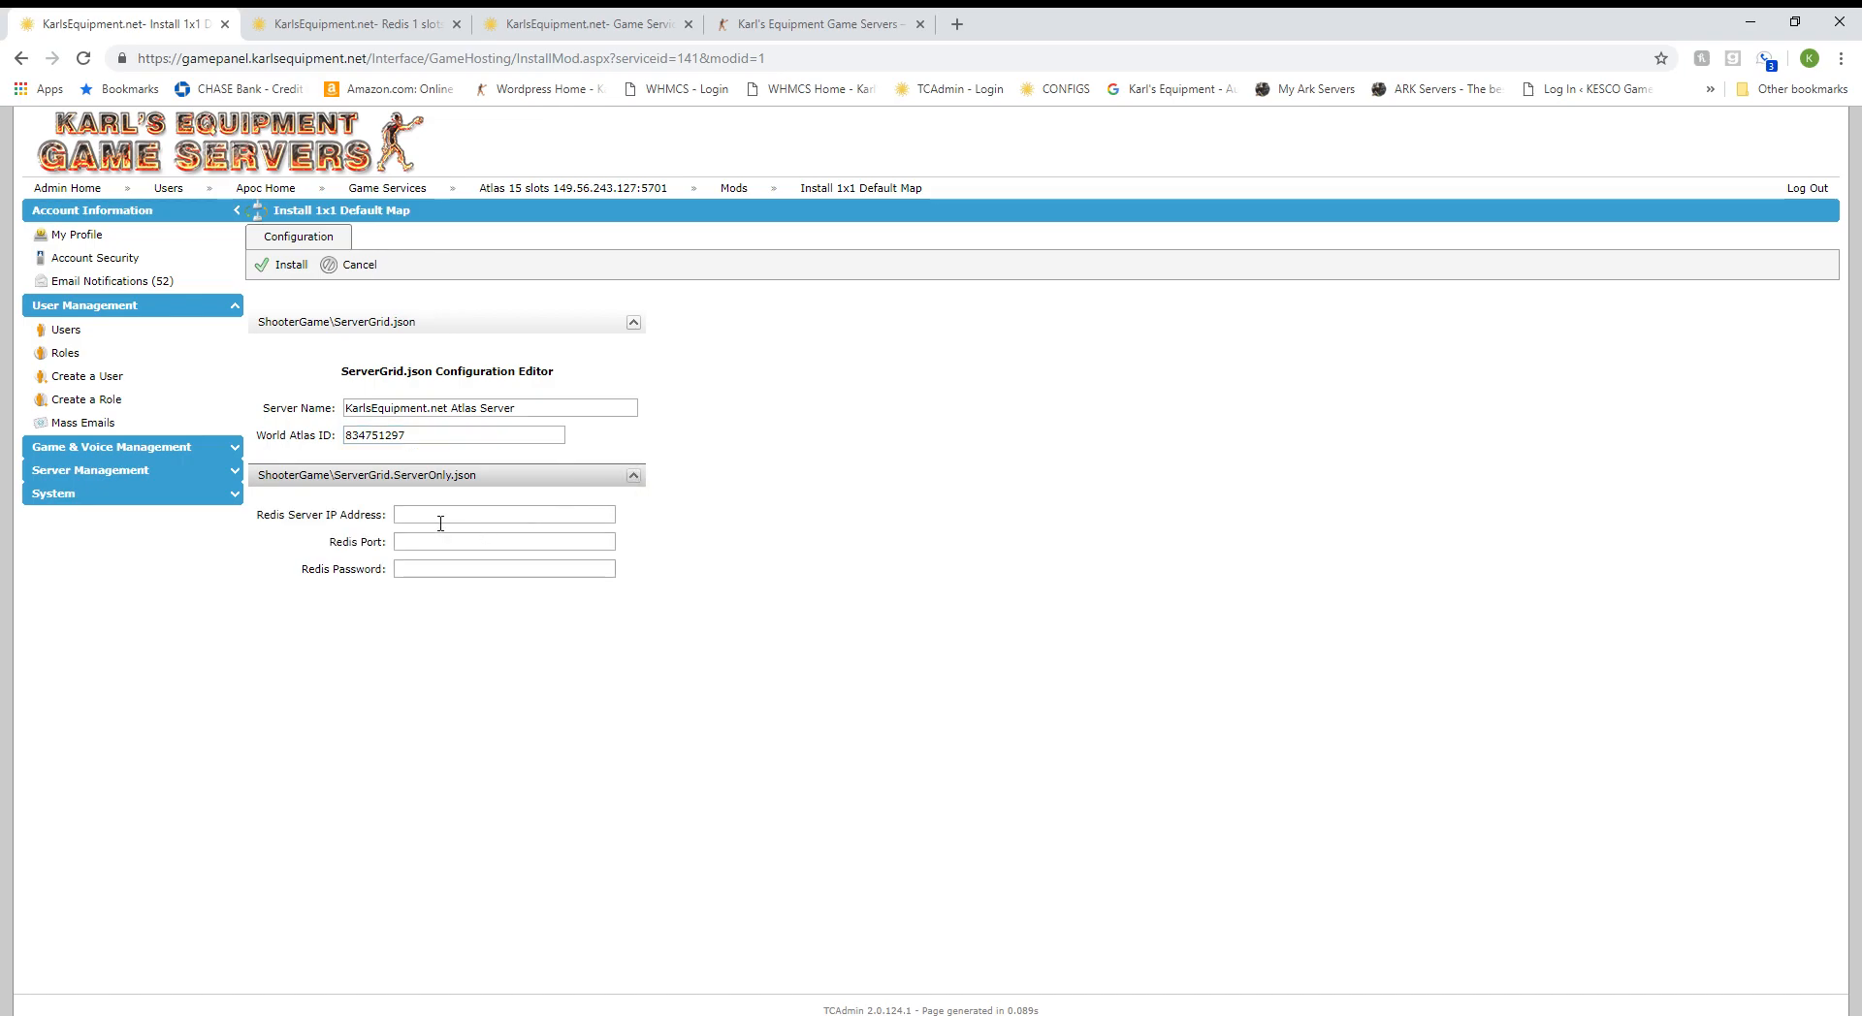
click(371, 16)
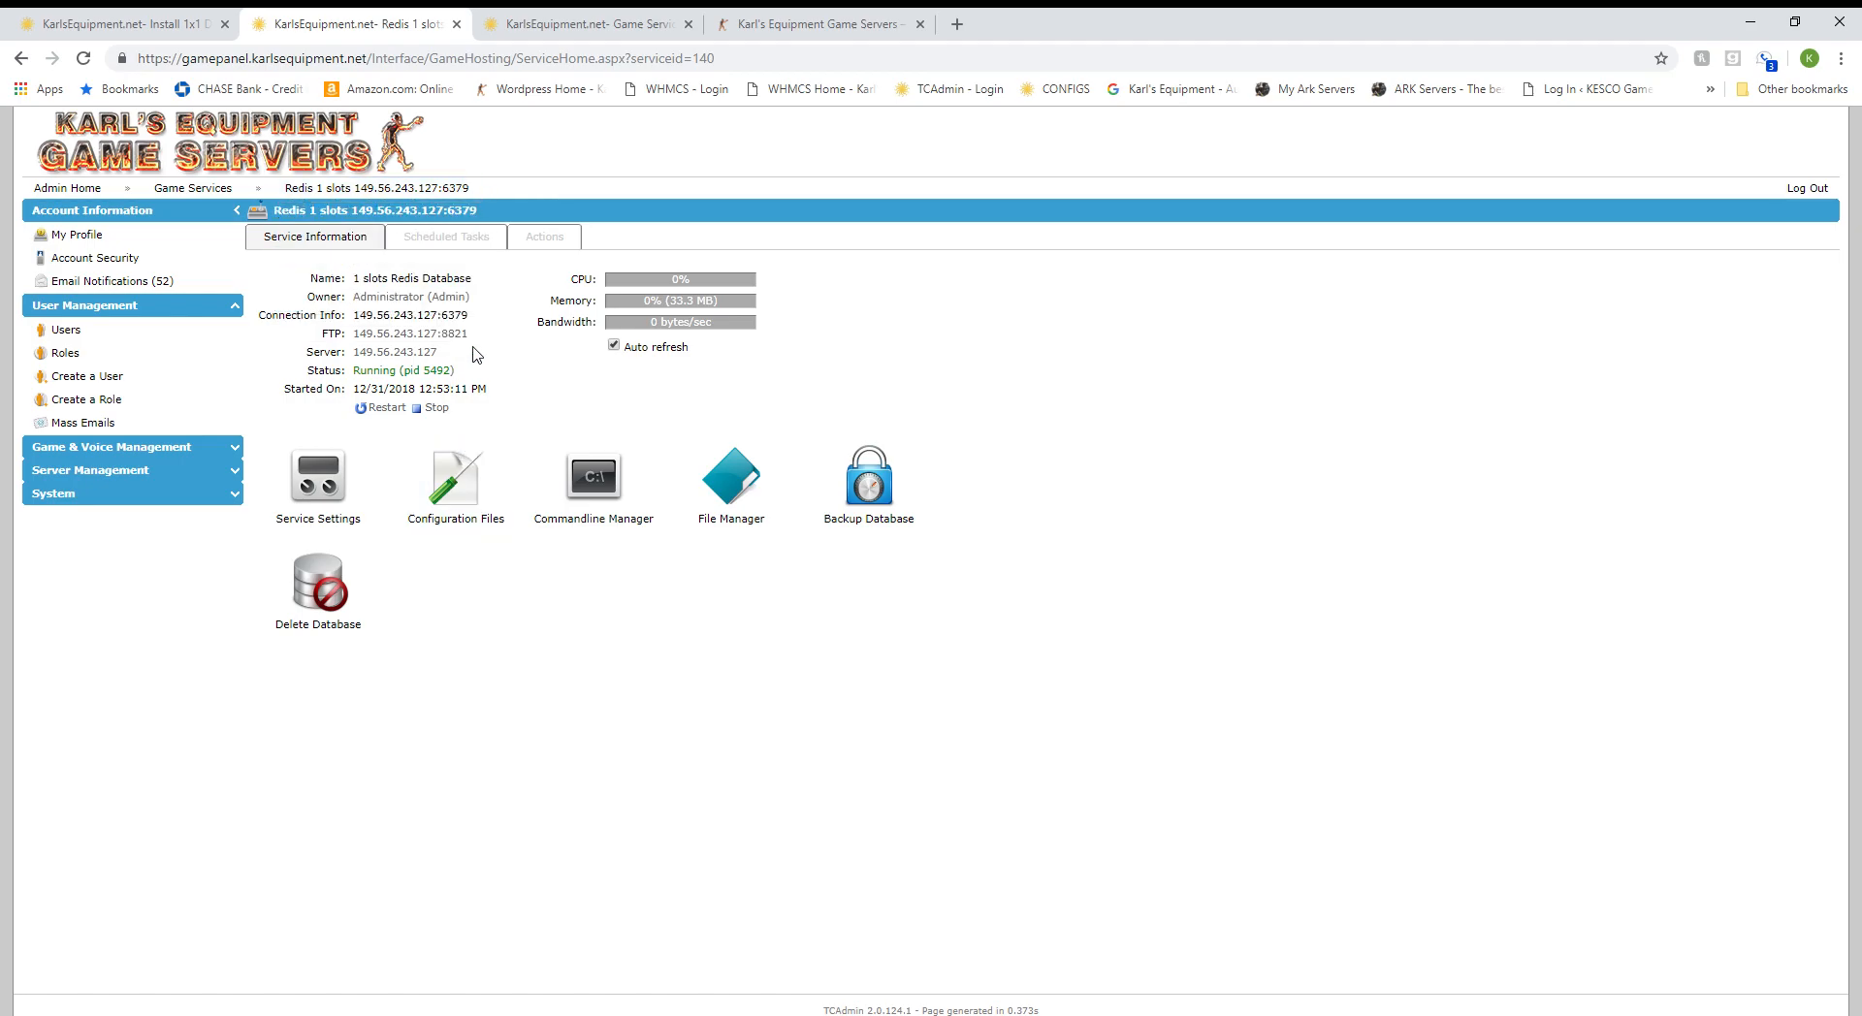
drag(475, 320, 351, 324)
key(ctrl+c)
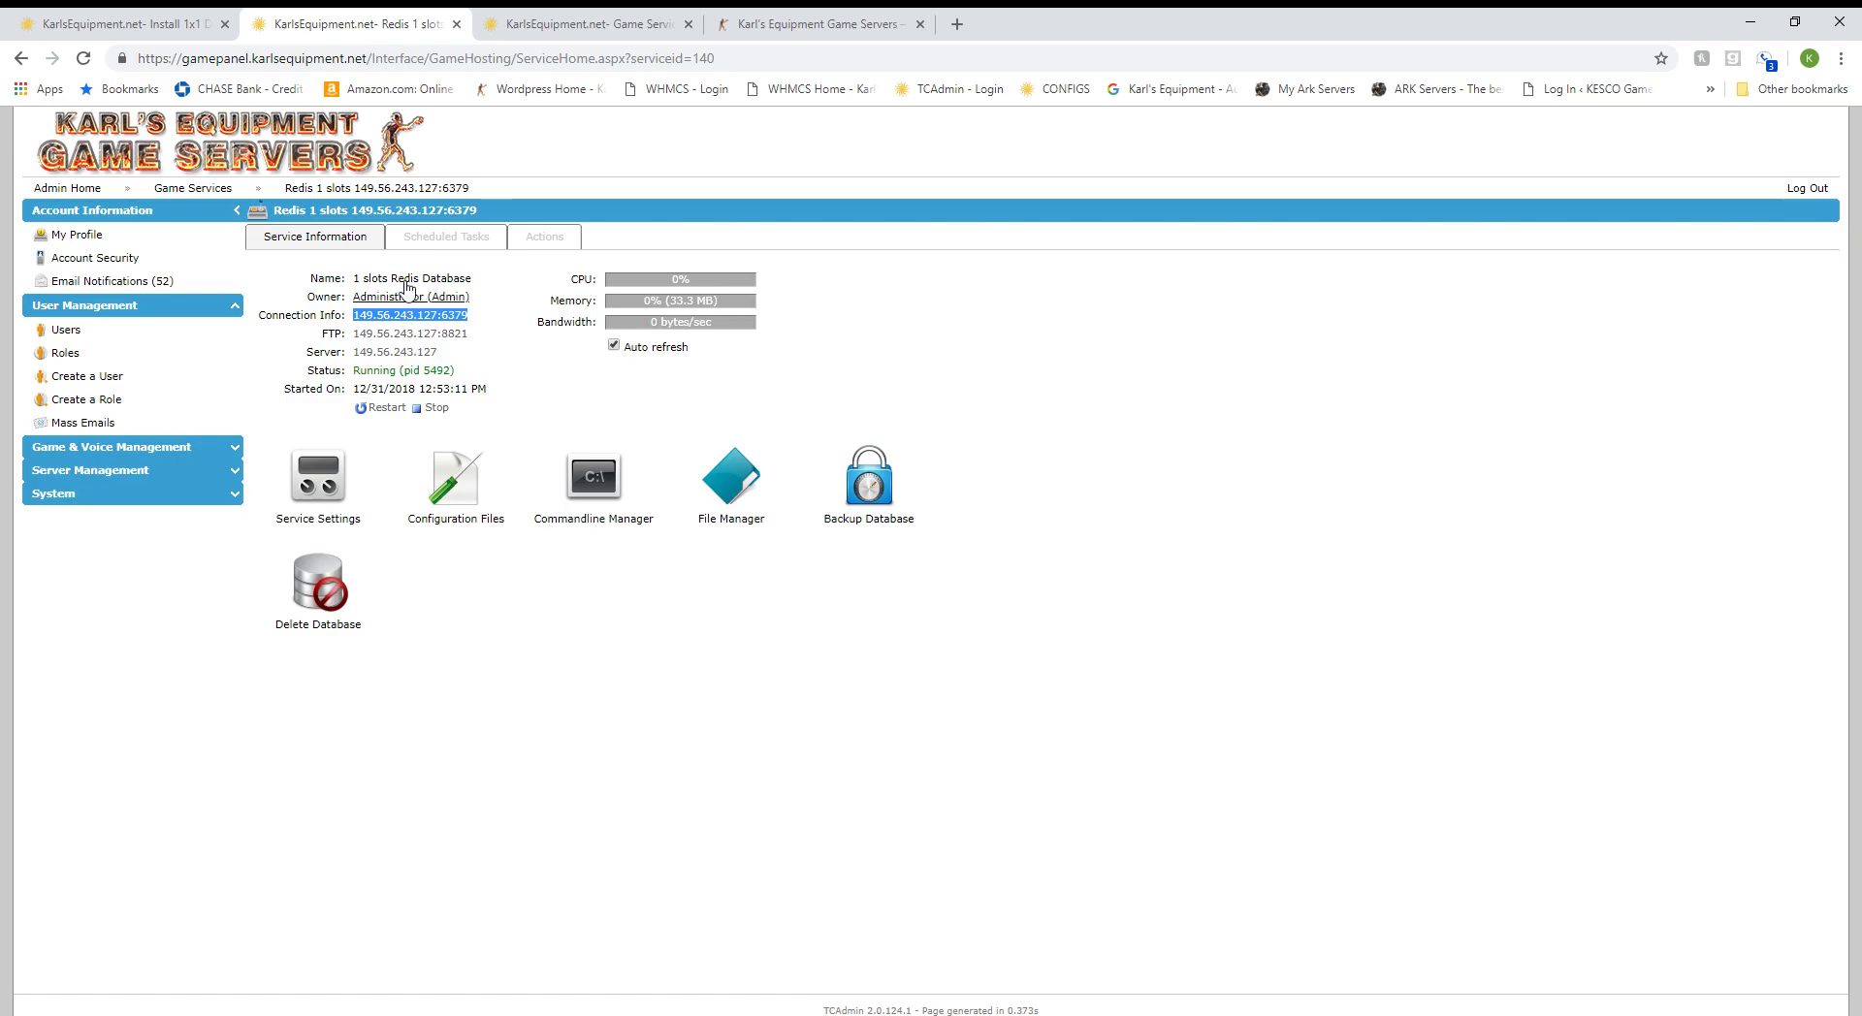
click(117, 24)
click(439, 516)
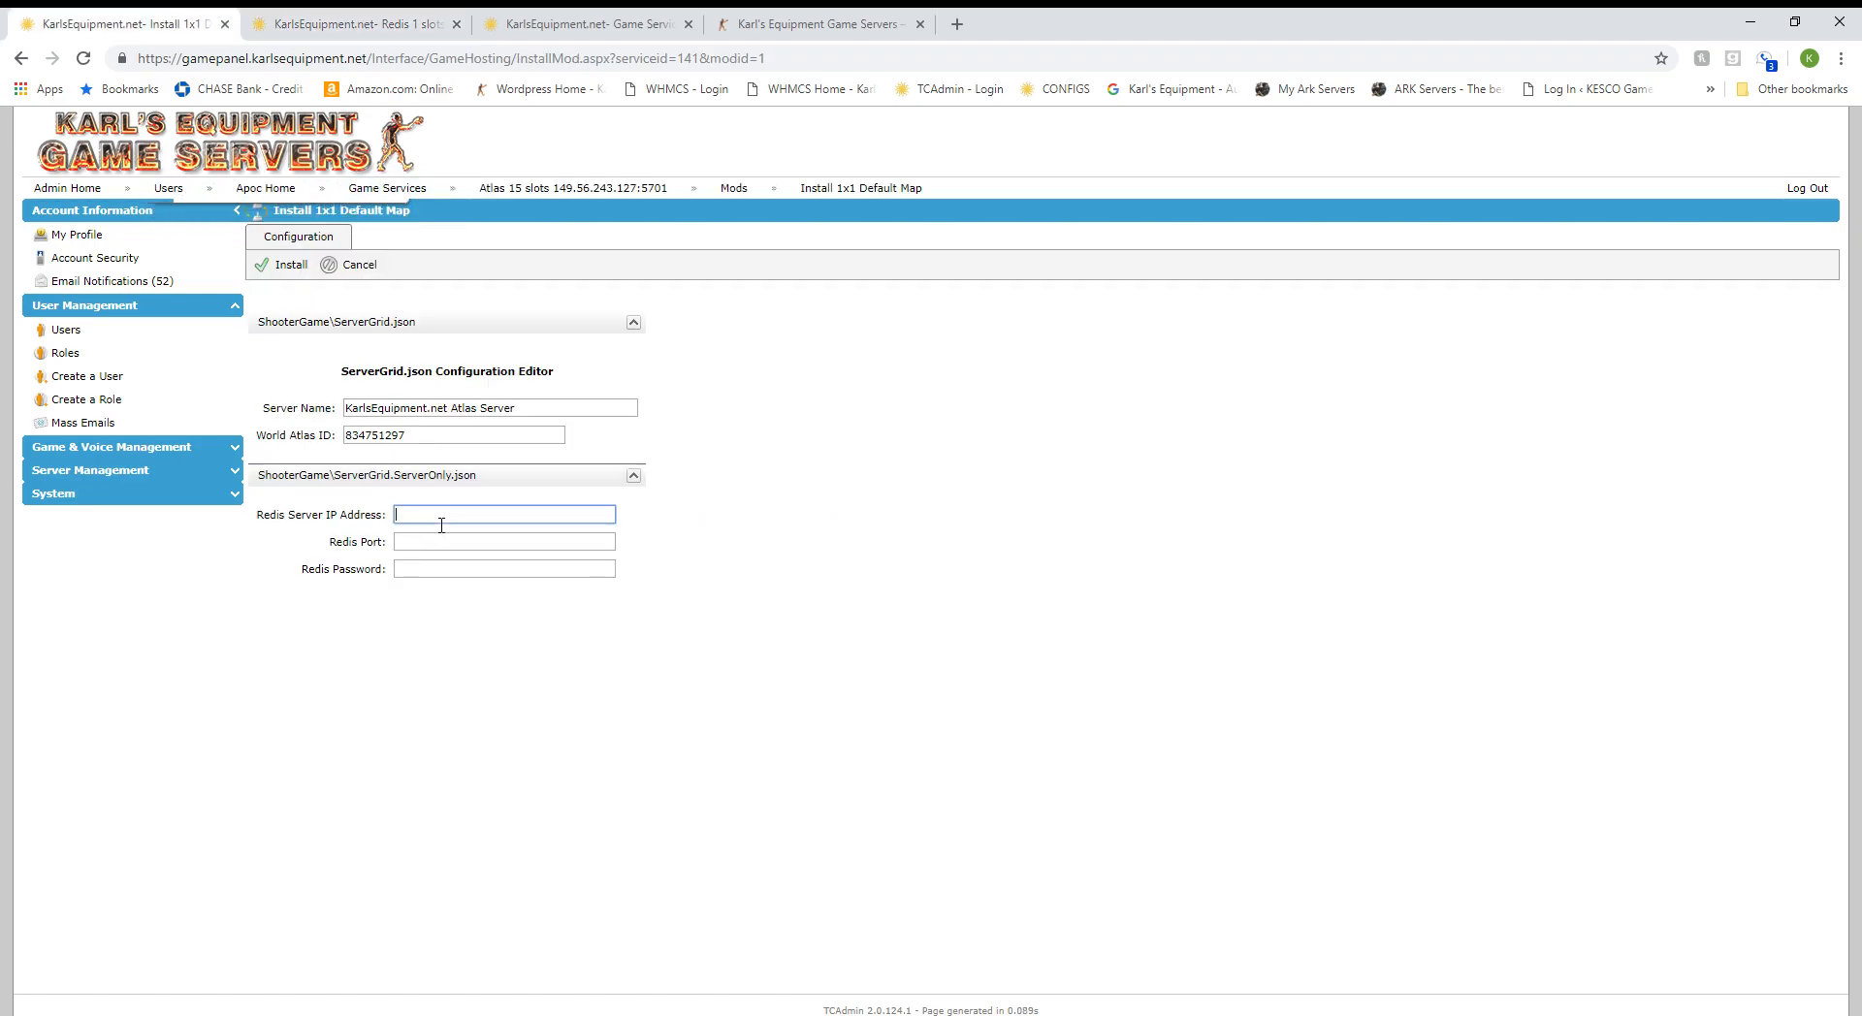
key(ctrl+v)
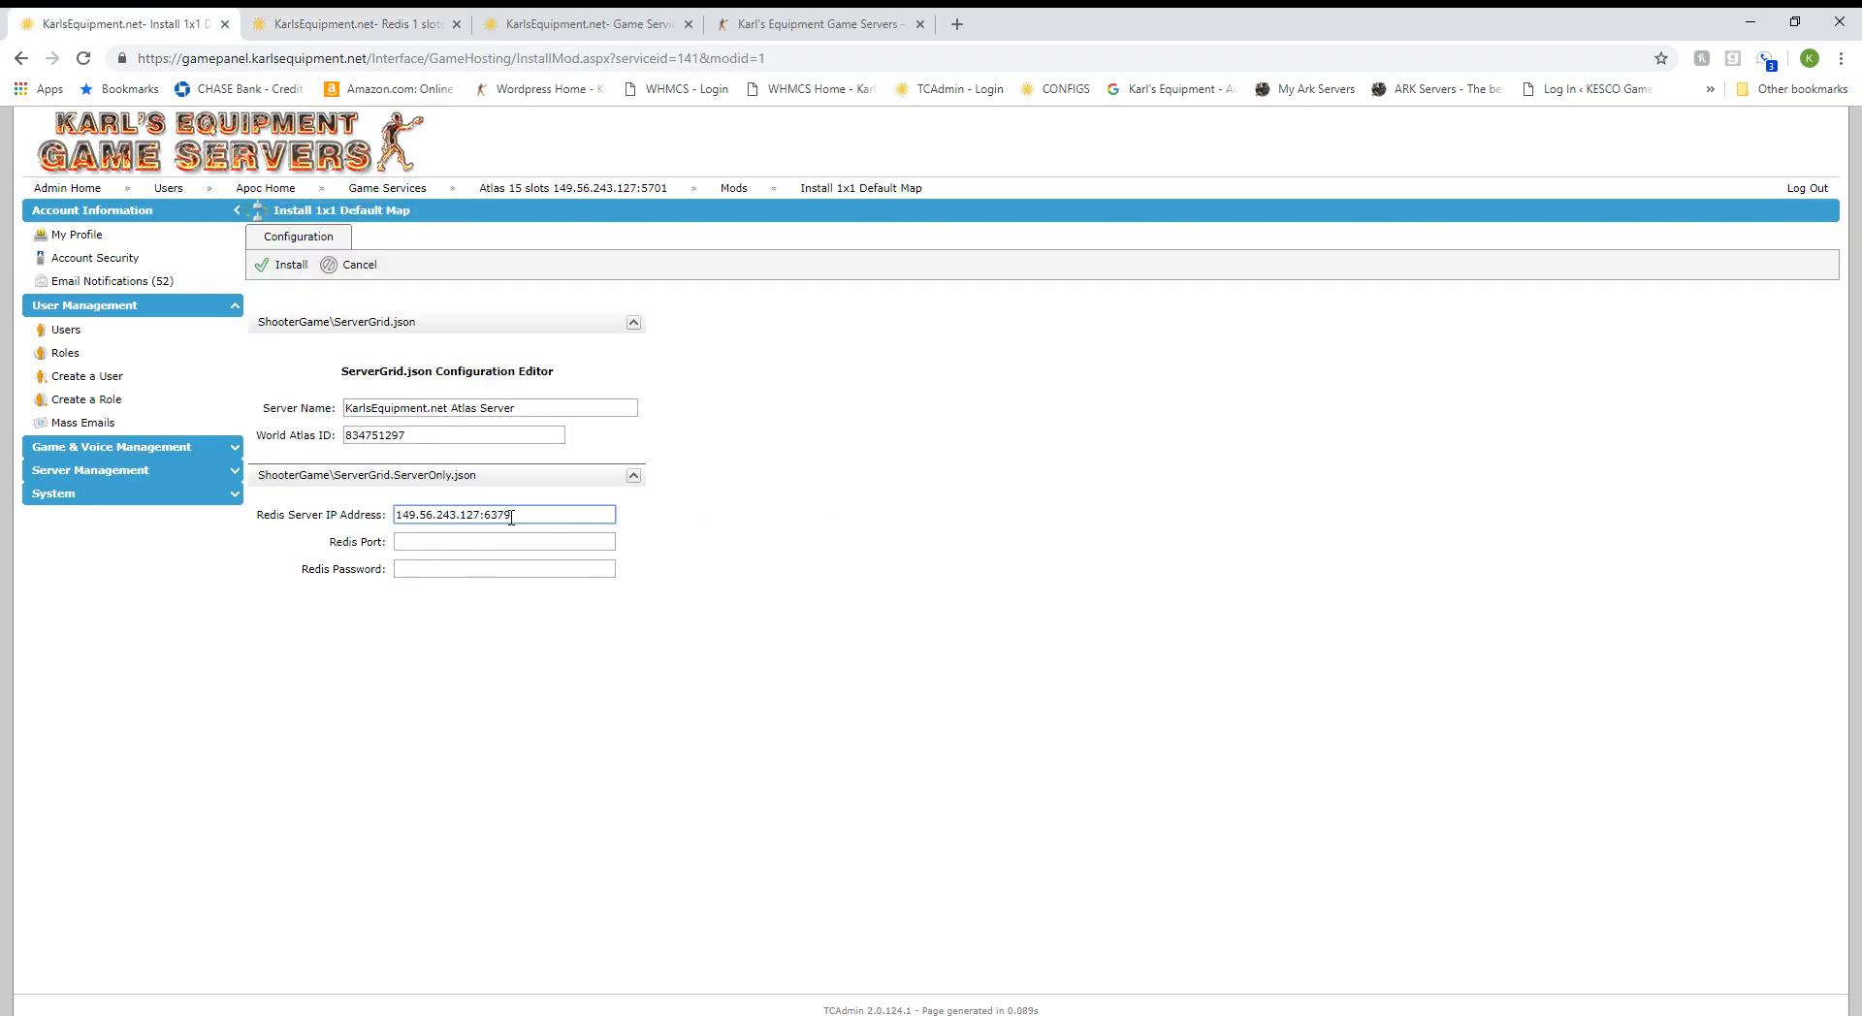
key(shift+Left)
key(shift+Left)
key(shift+Left)
key(BackSpace)
key(Tab)
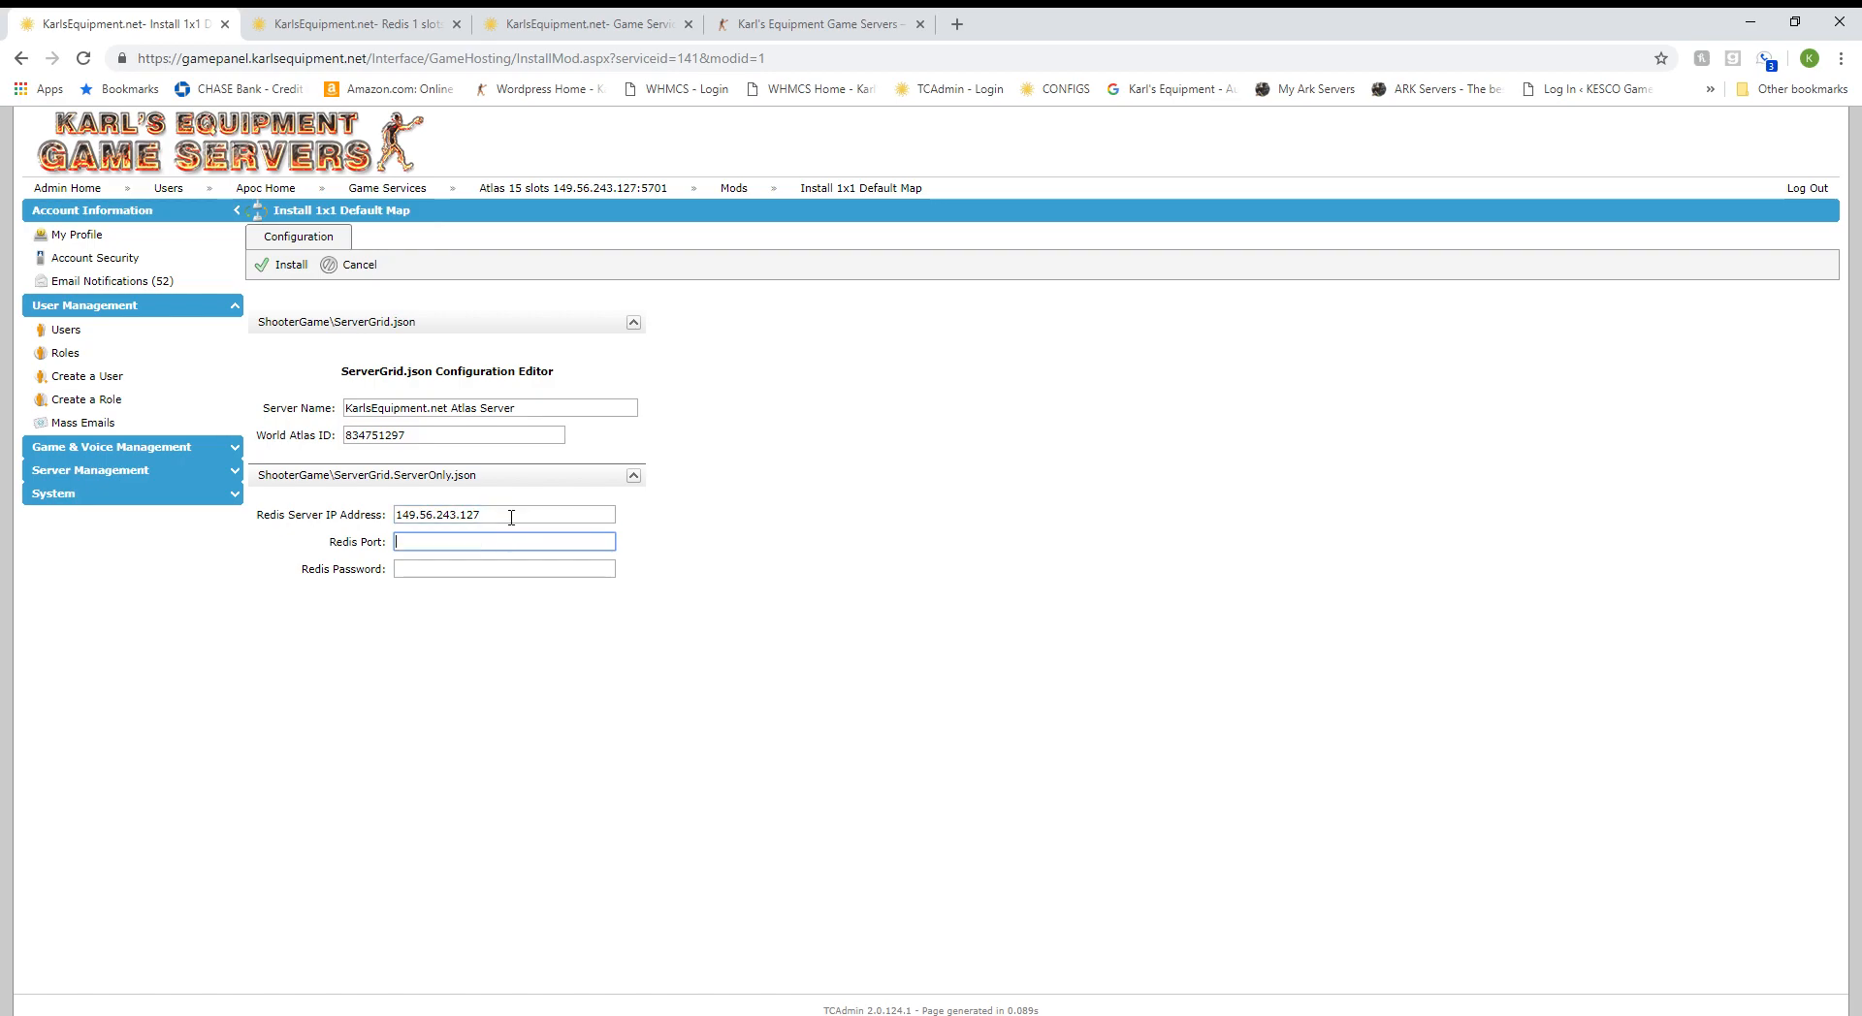
text(6379)
key(Tab)
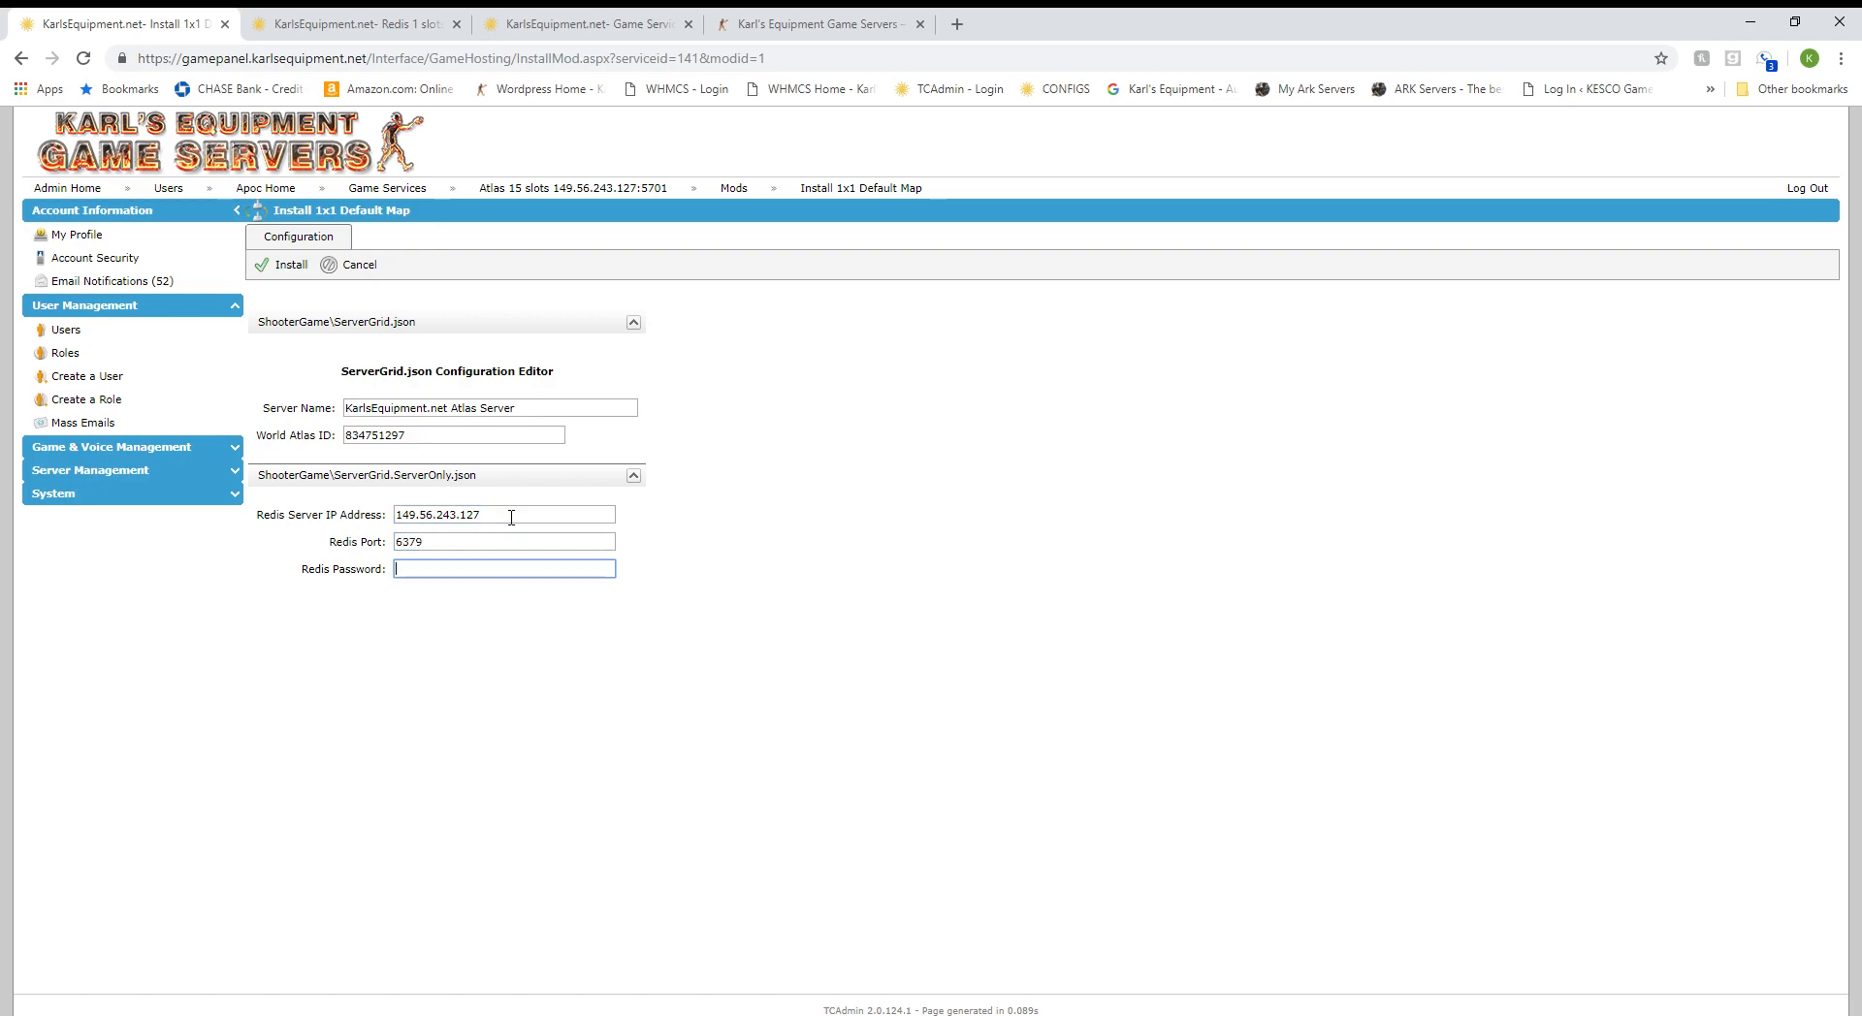
Paste the Redis password from redis.conf as the map's Redis Password, then install the mod.
click(276, 21)
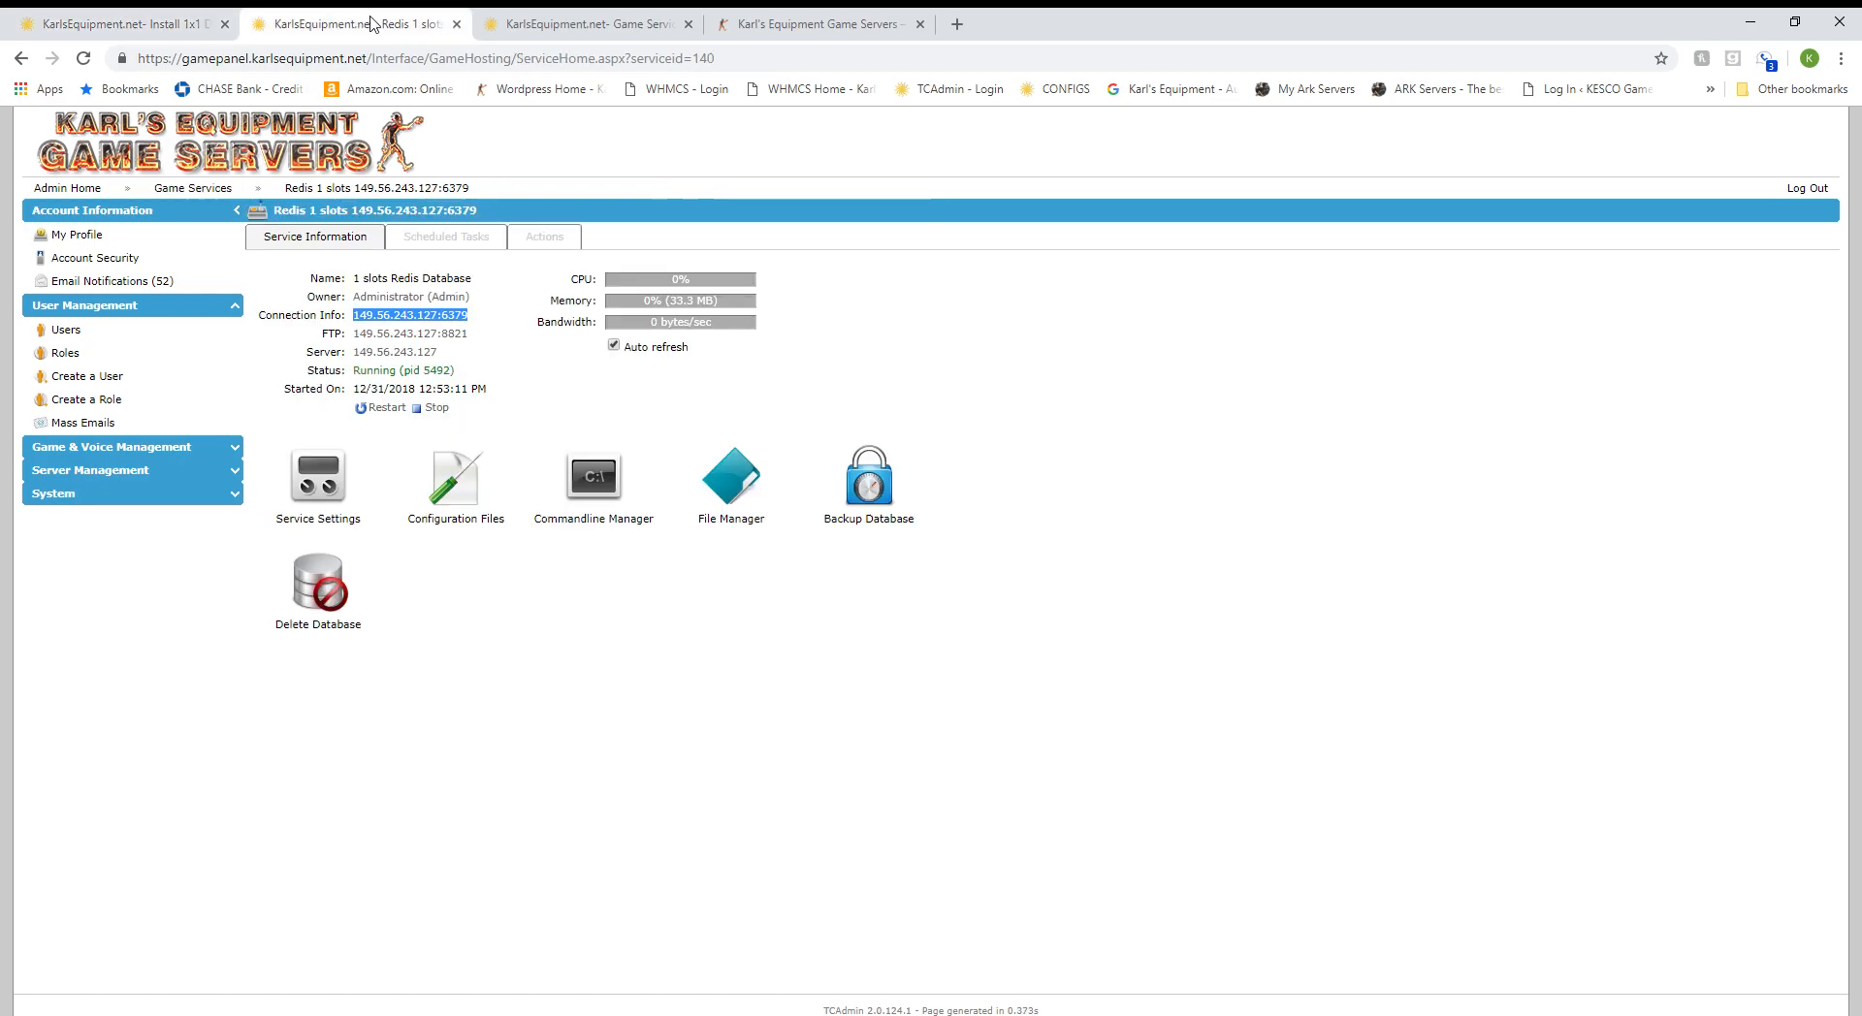
click(464, 494)
click(1063, 323)
drag(427, 345, 346, 351)
key(ctrl+c)
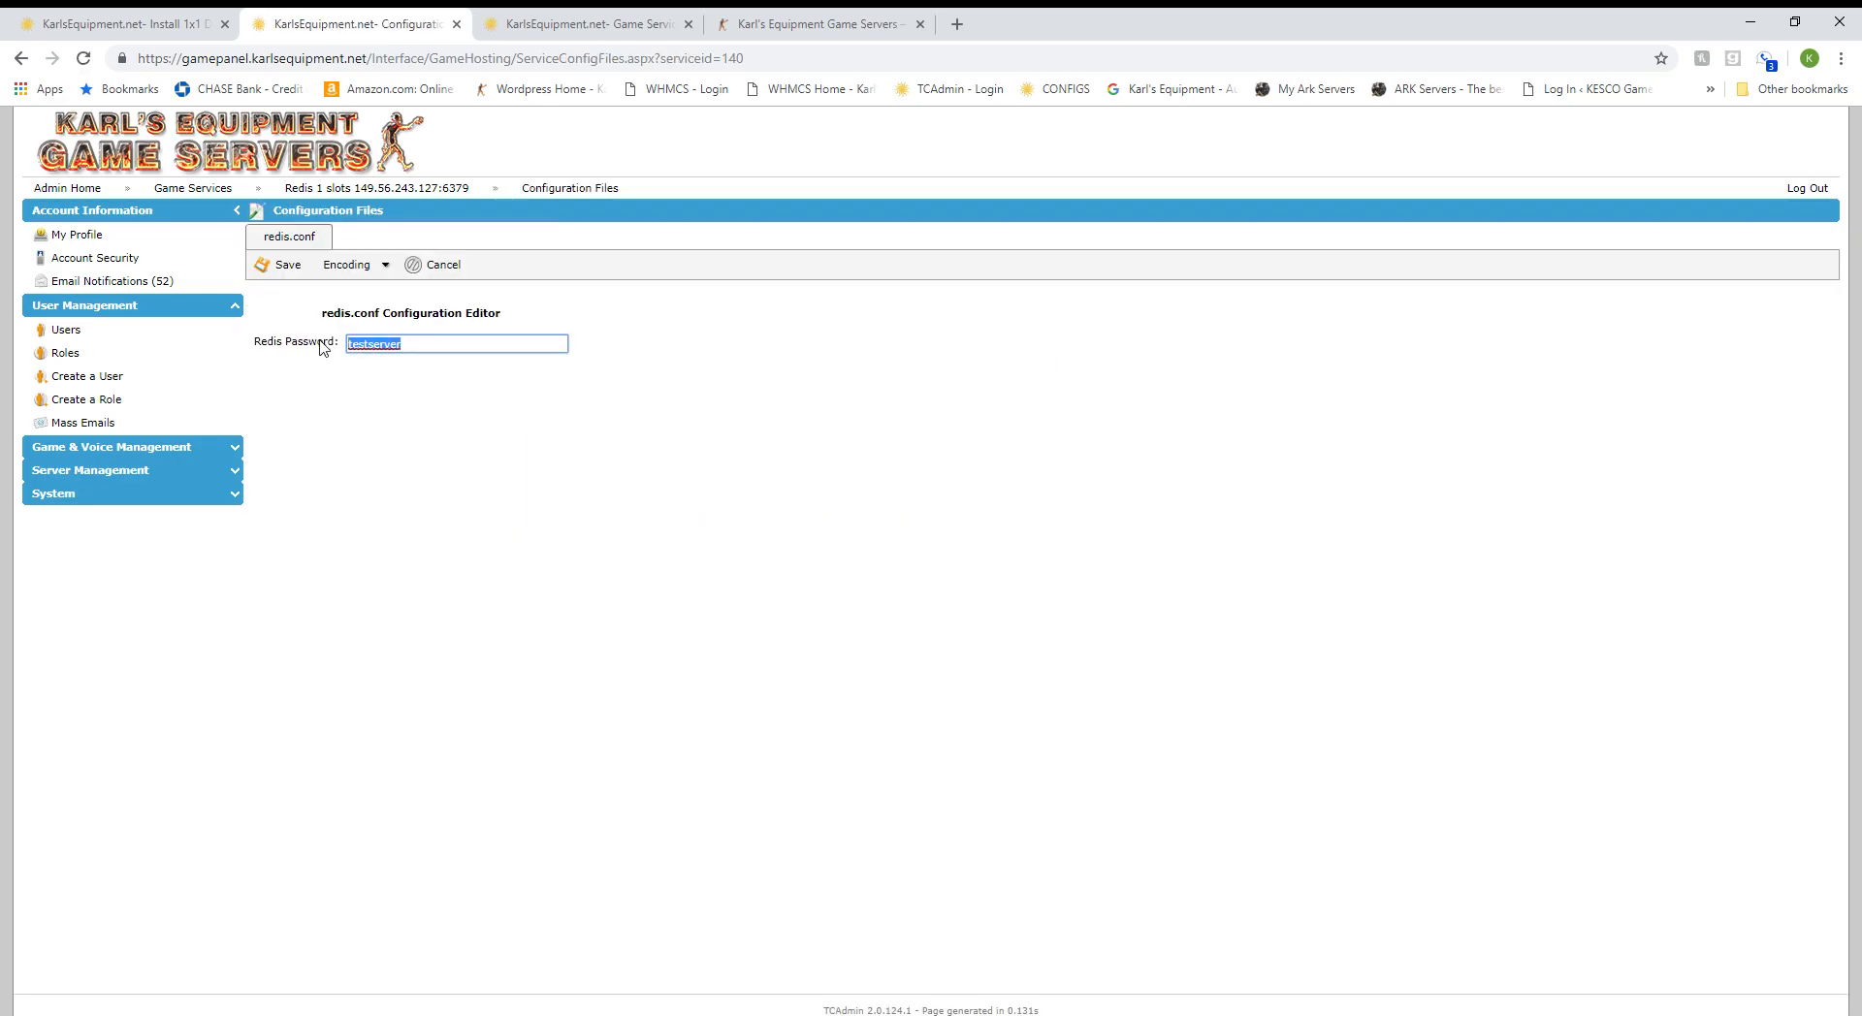
click(143, 23)
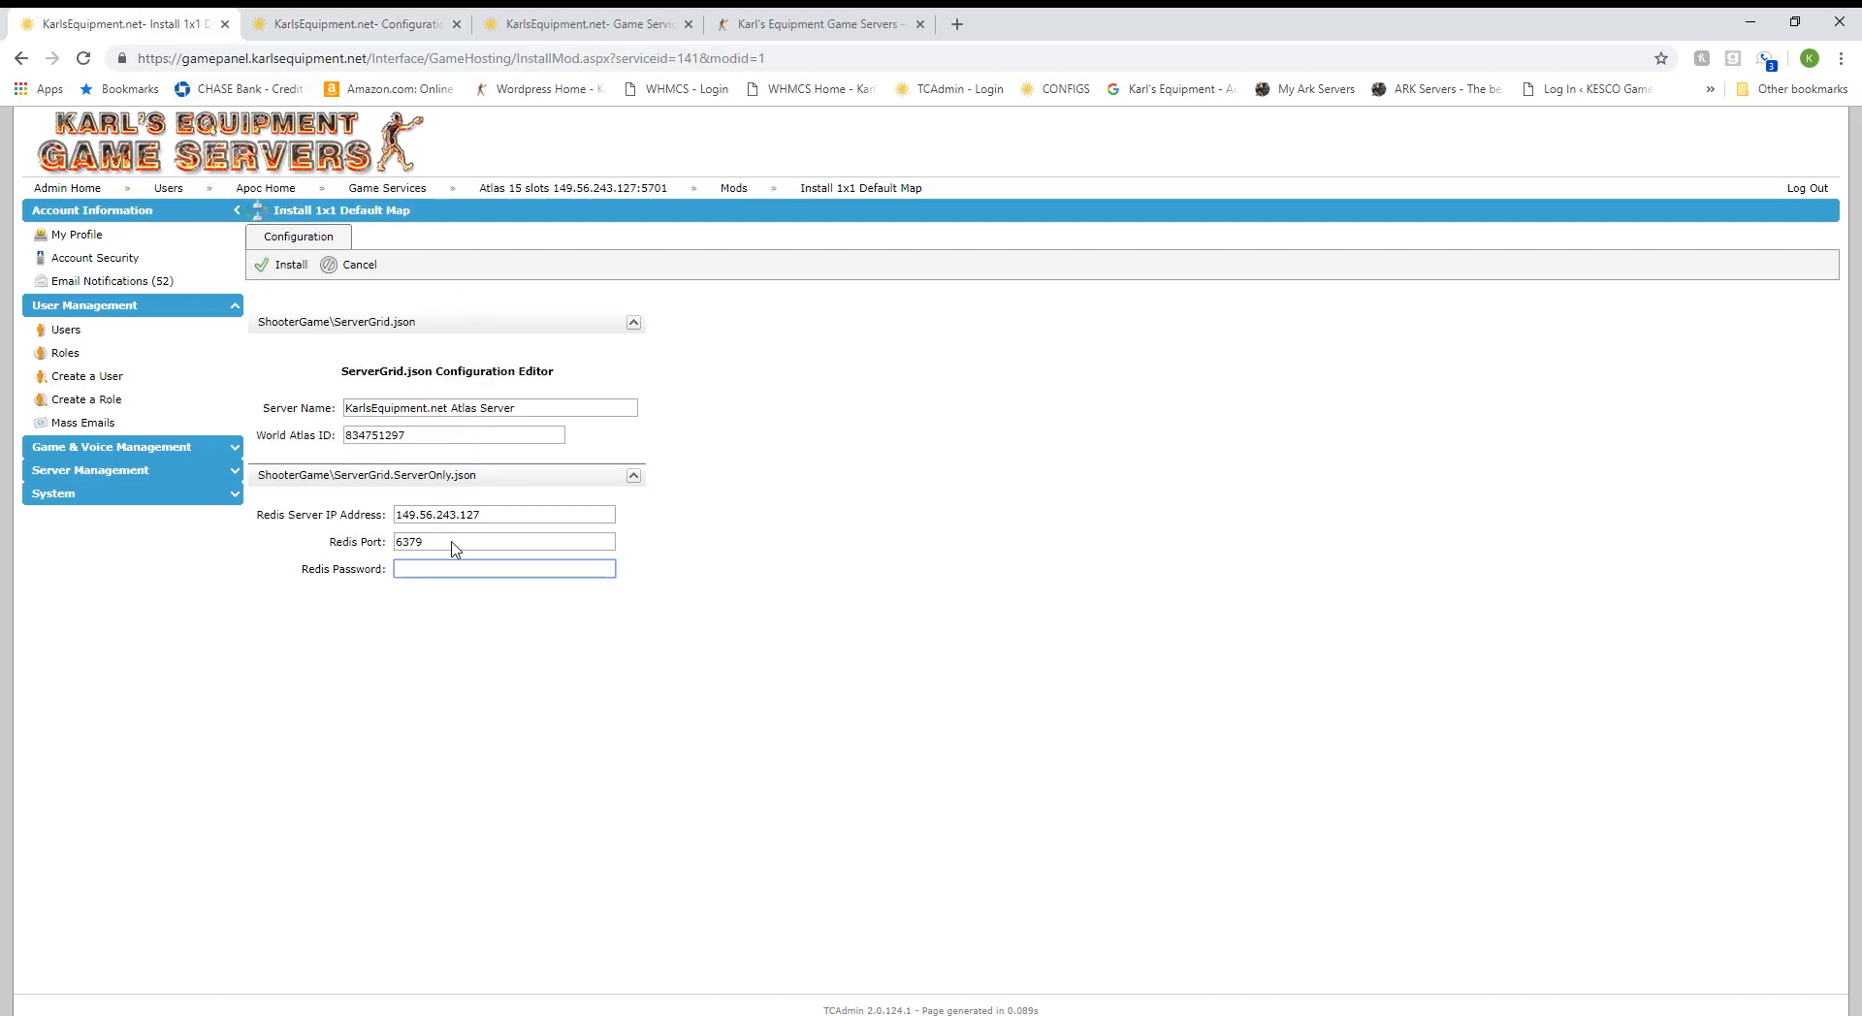
key(ctrl+v)
click(292, 270)
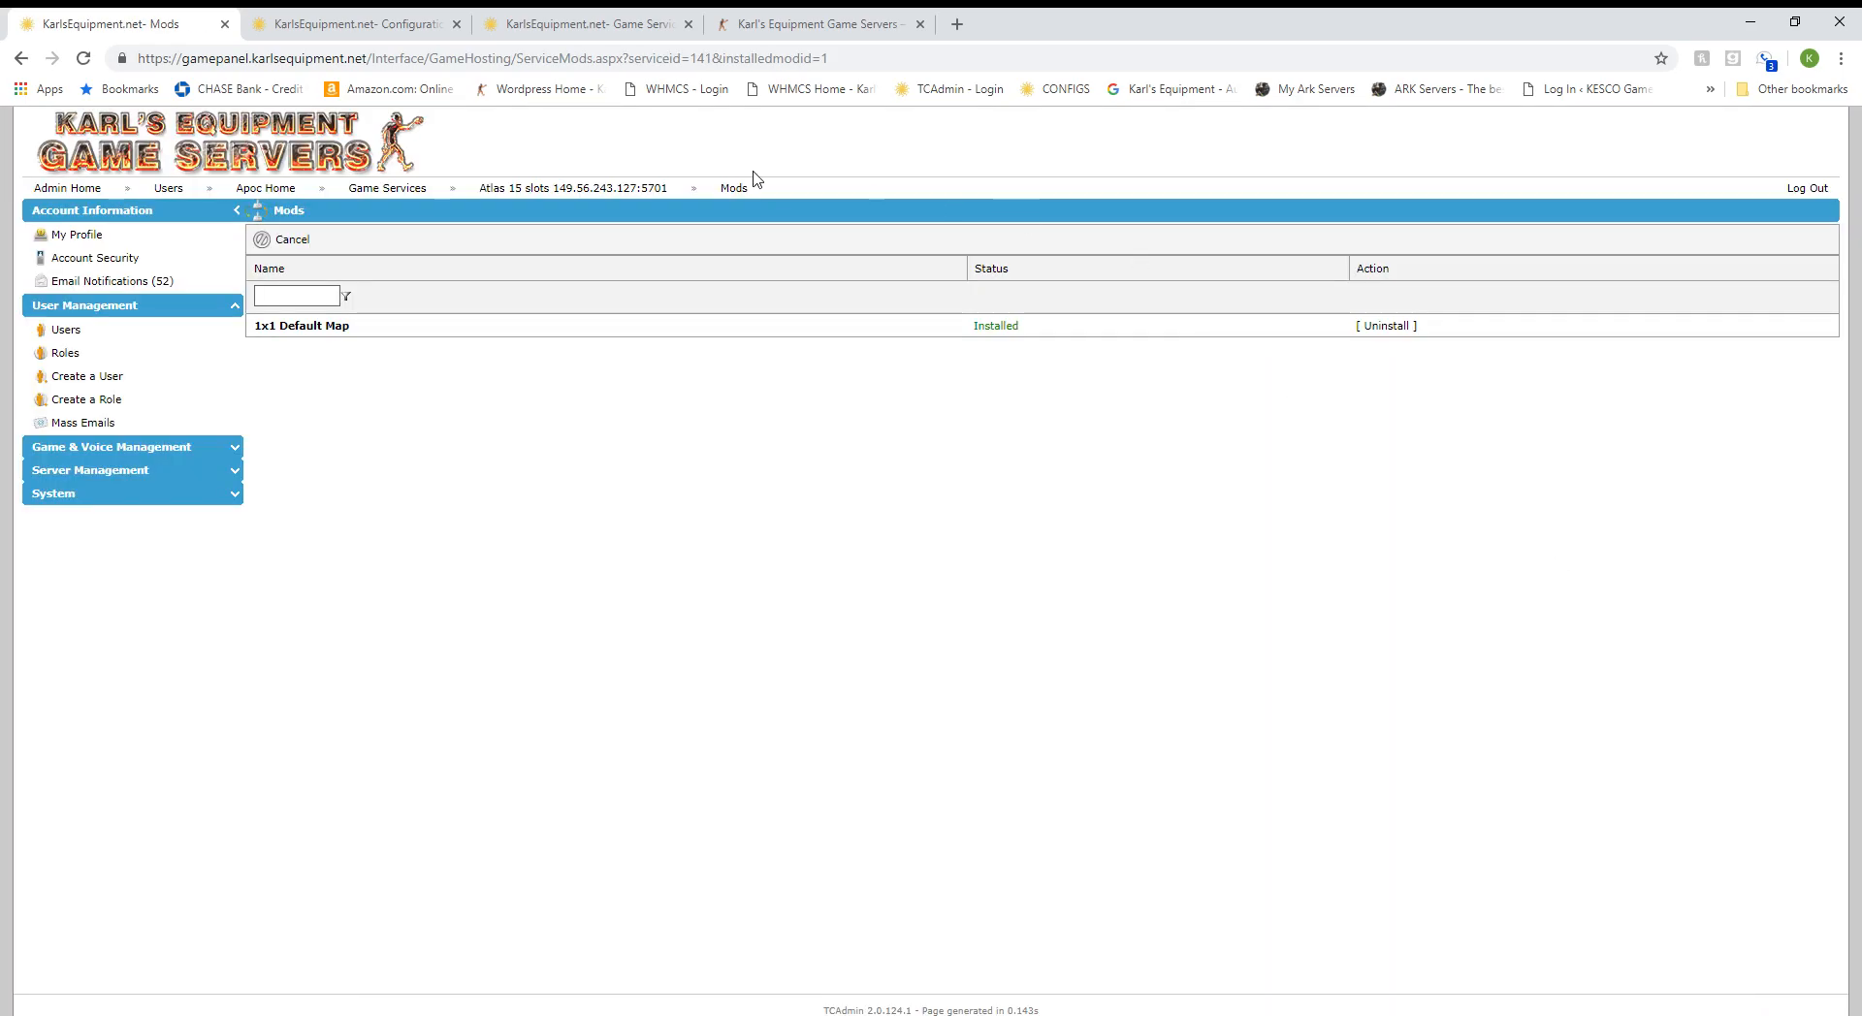
Check the Atlas server's ServerGrid.json and ServerGrid.ServerOnly.json values, cancelling each editor unchanged.
click(515, 190)
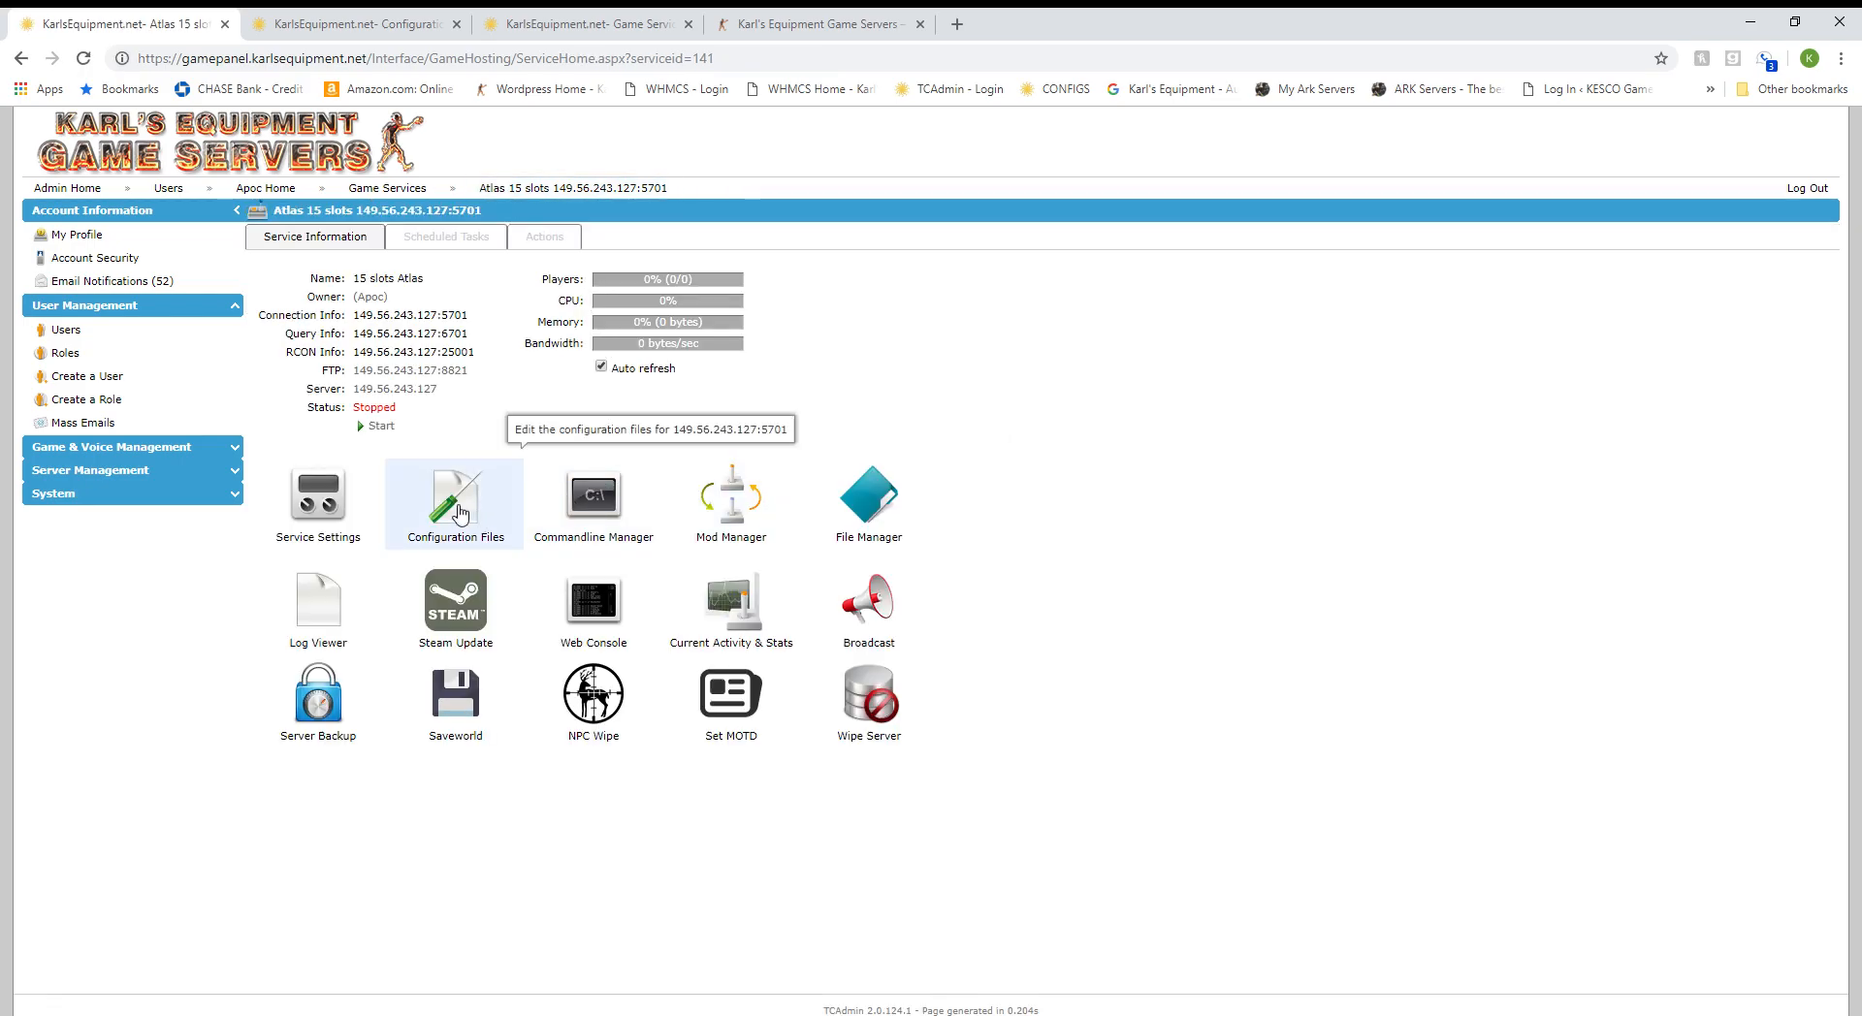
click(460, 514)
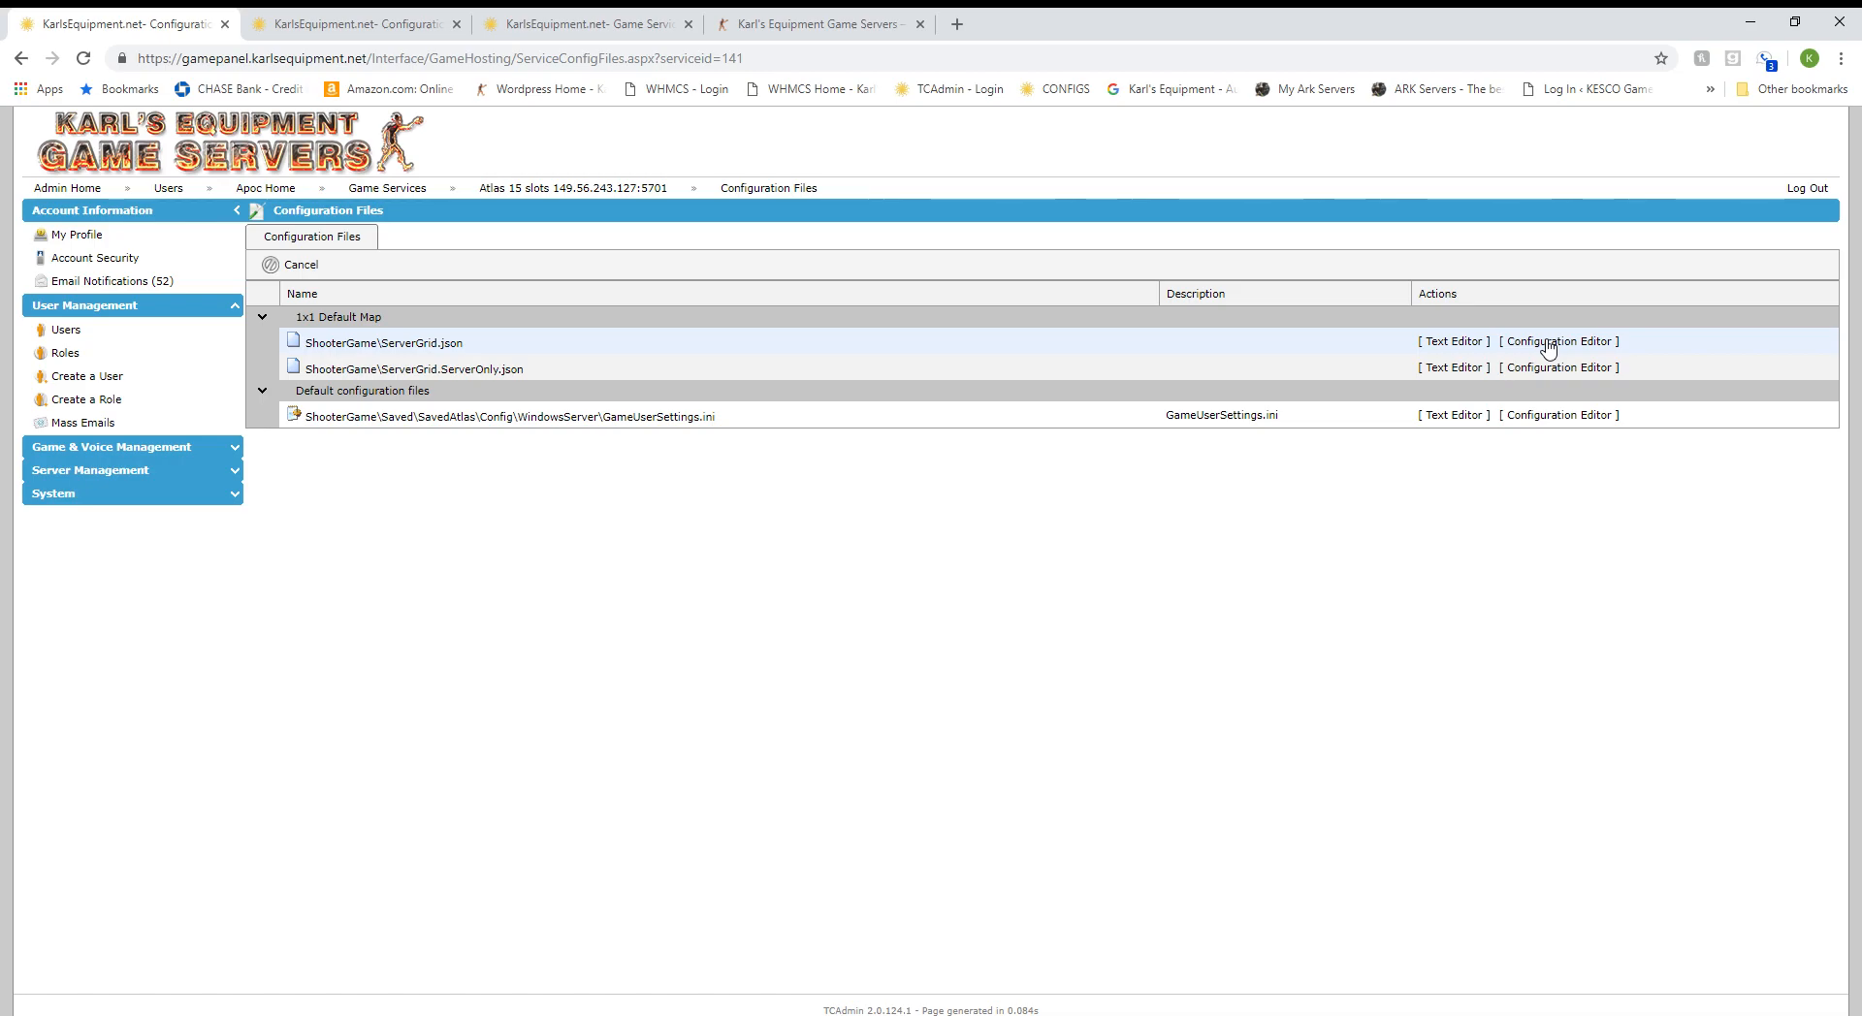
click(1549, 342)
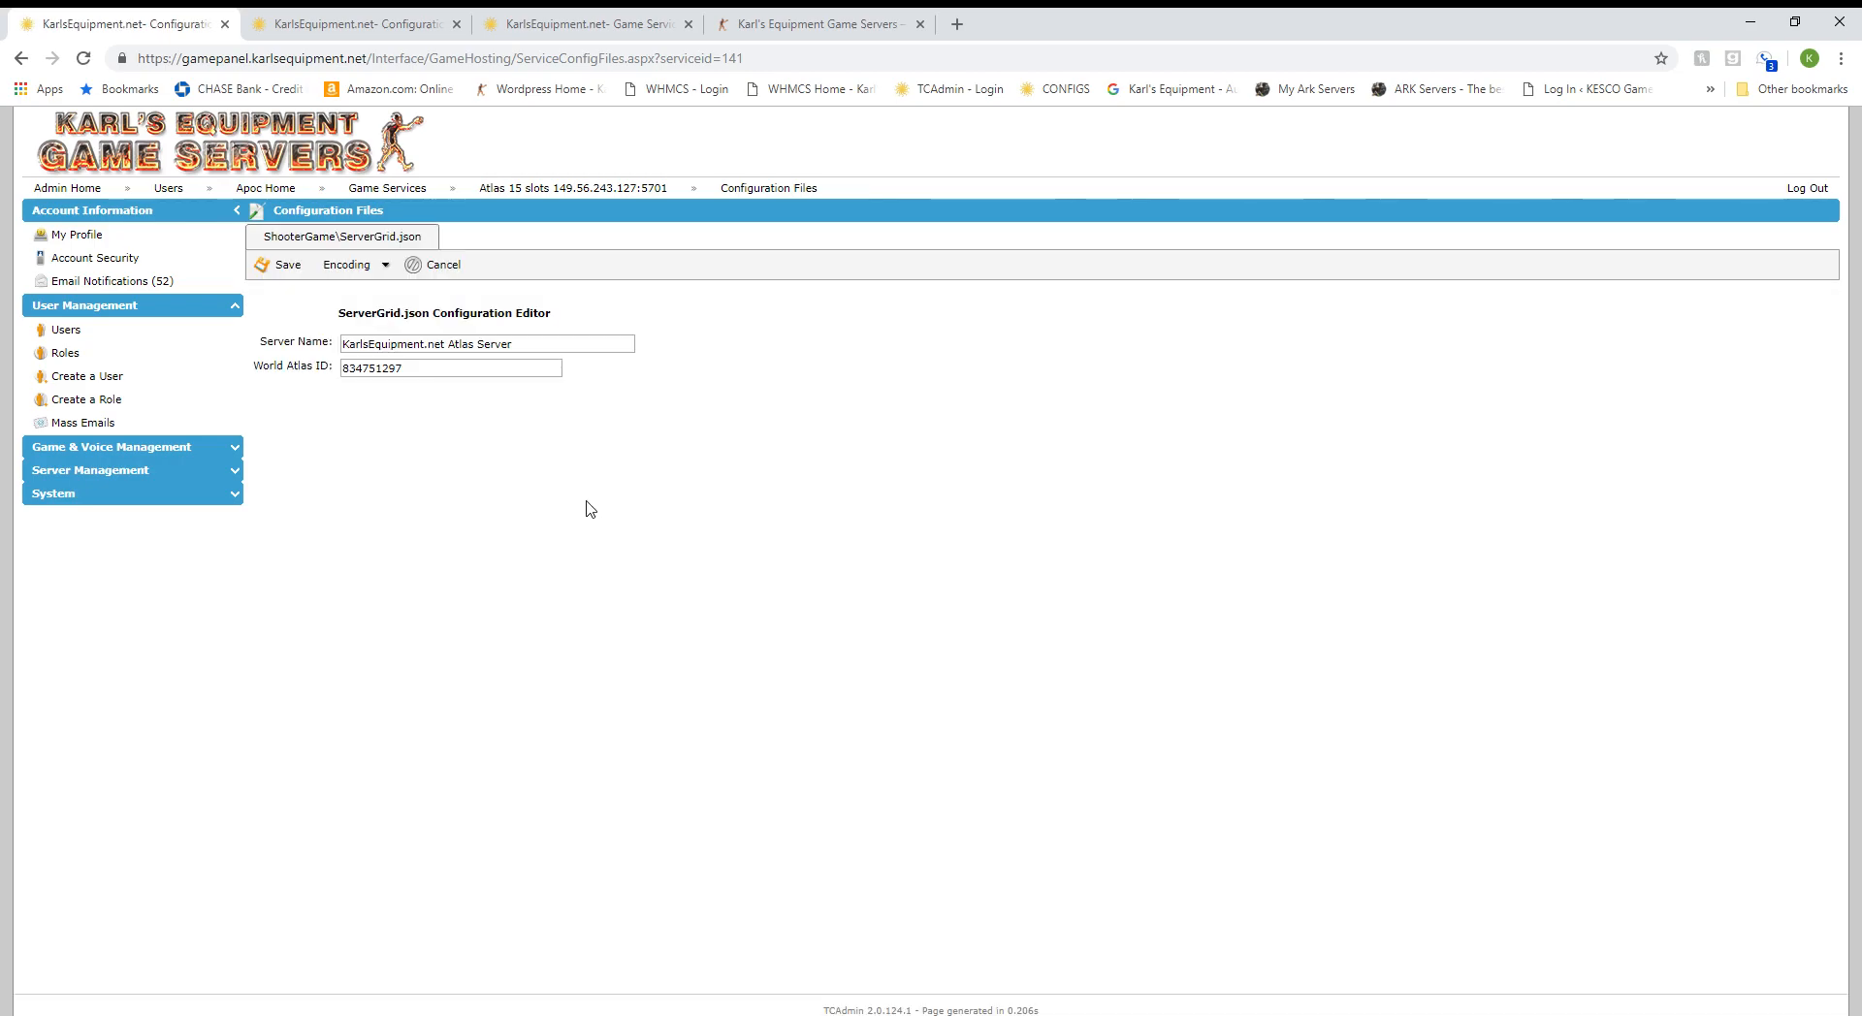
mouse_move(332, 359)
click(455, 275)
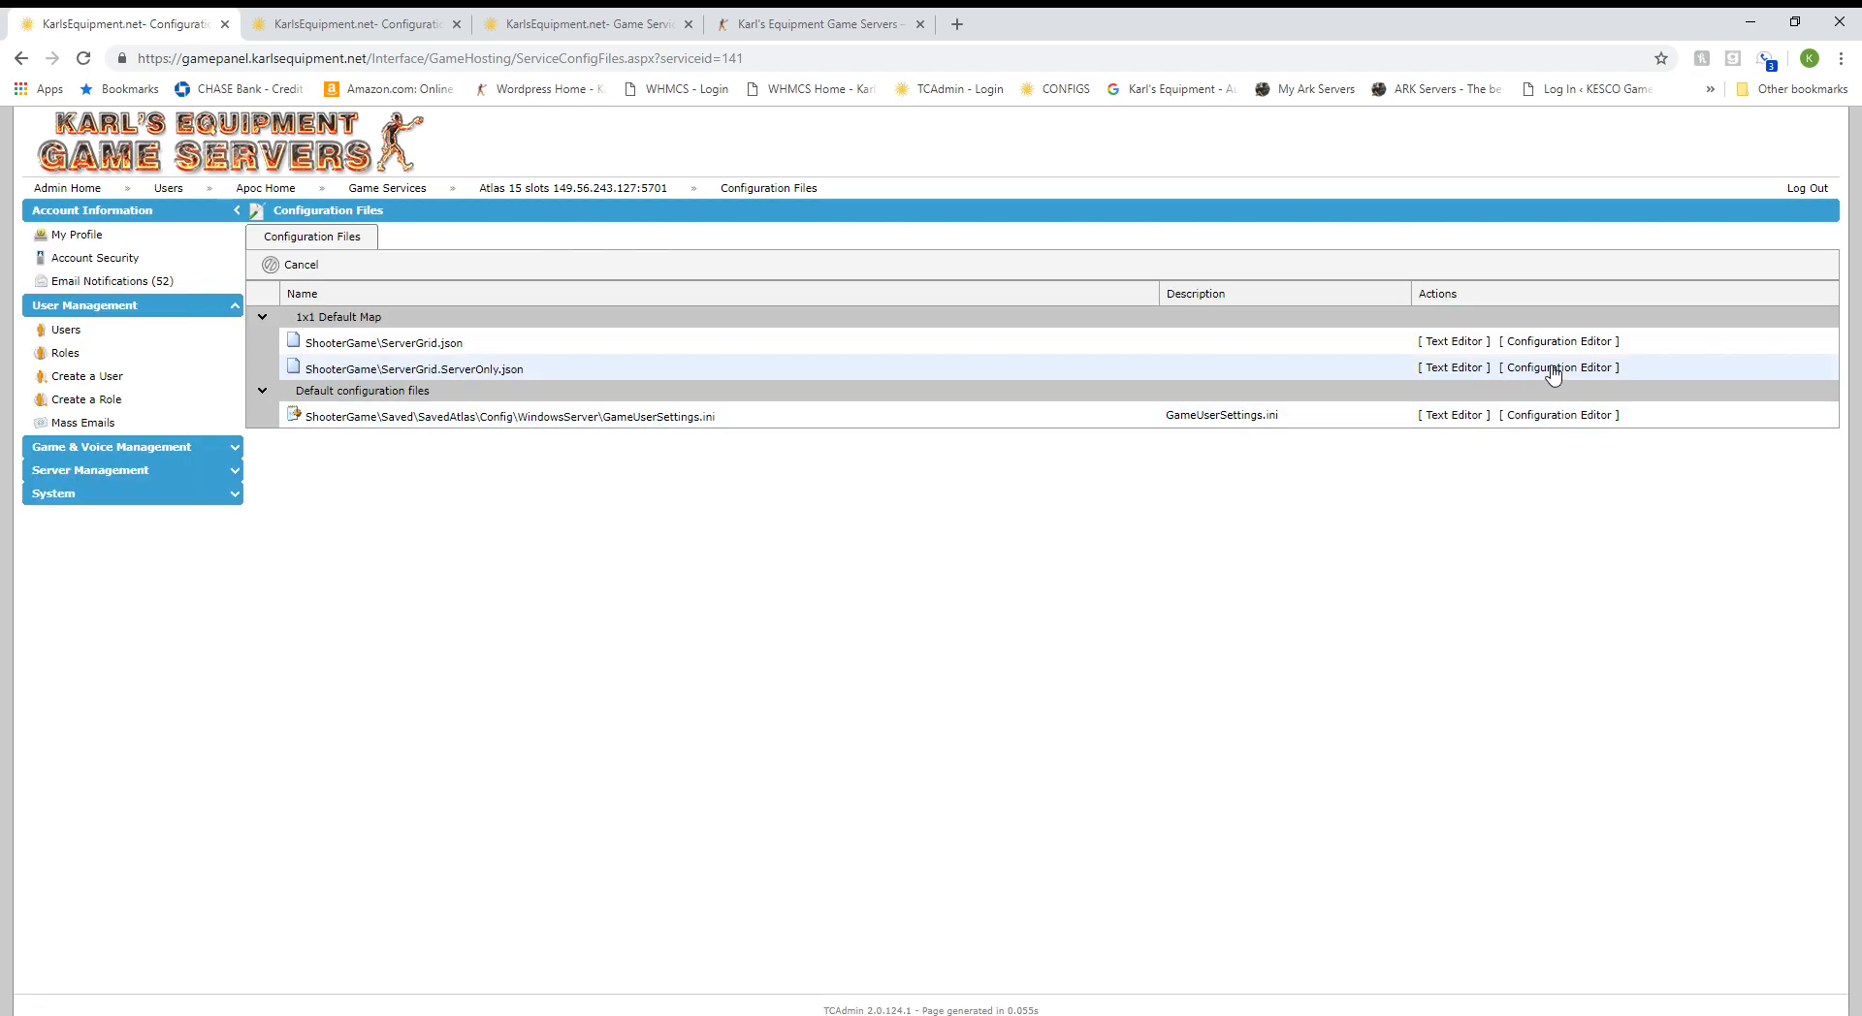
click(1549, 367)
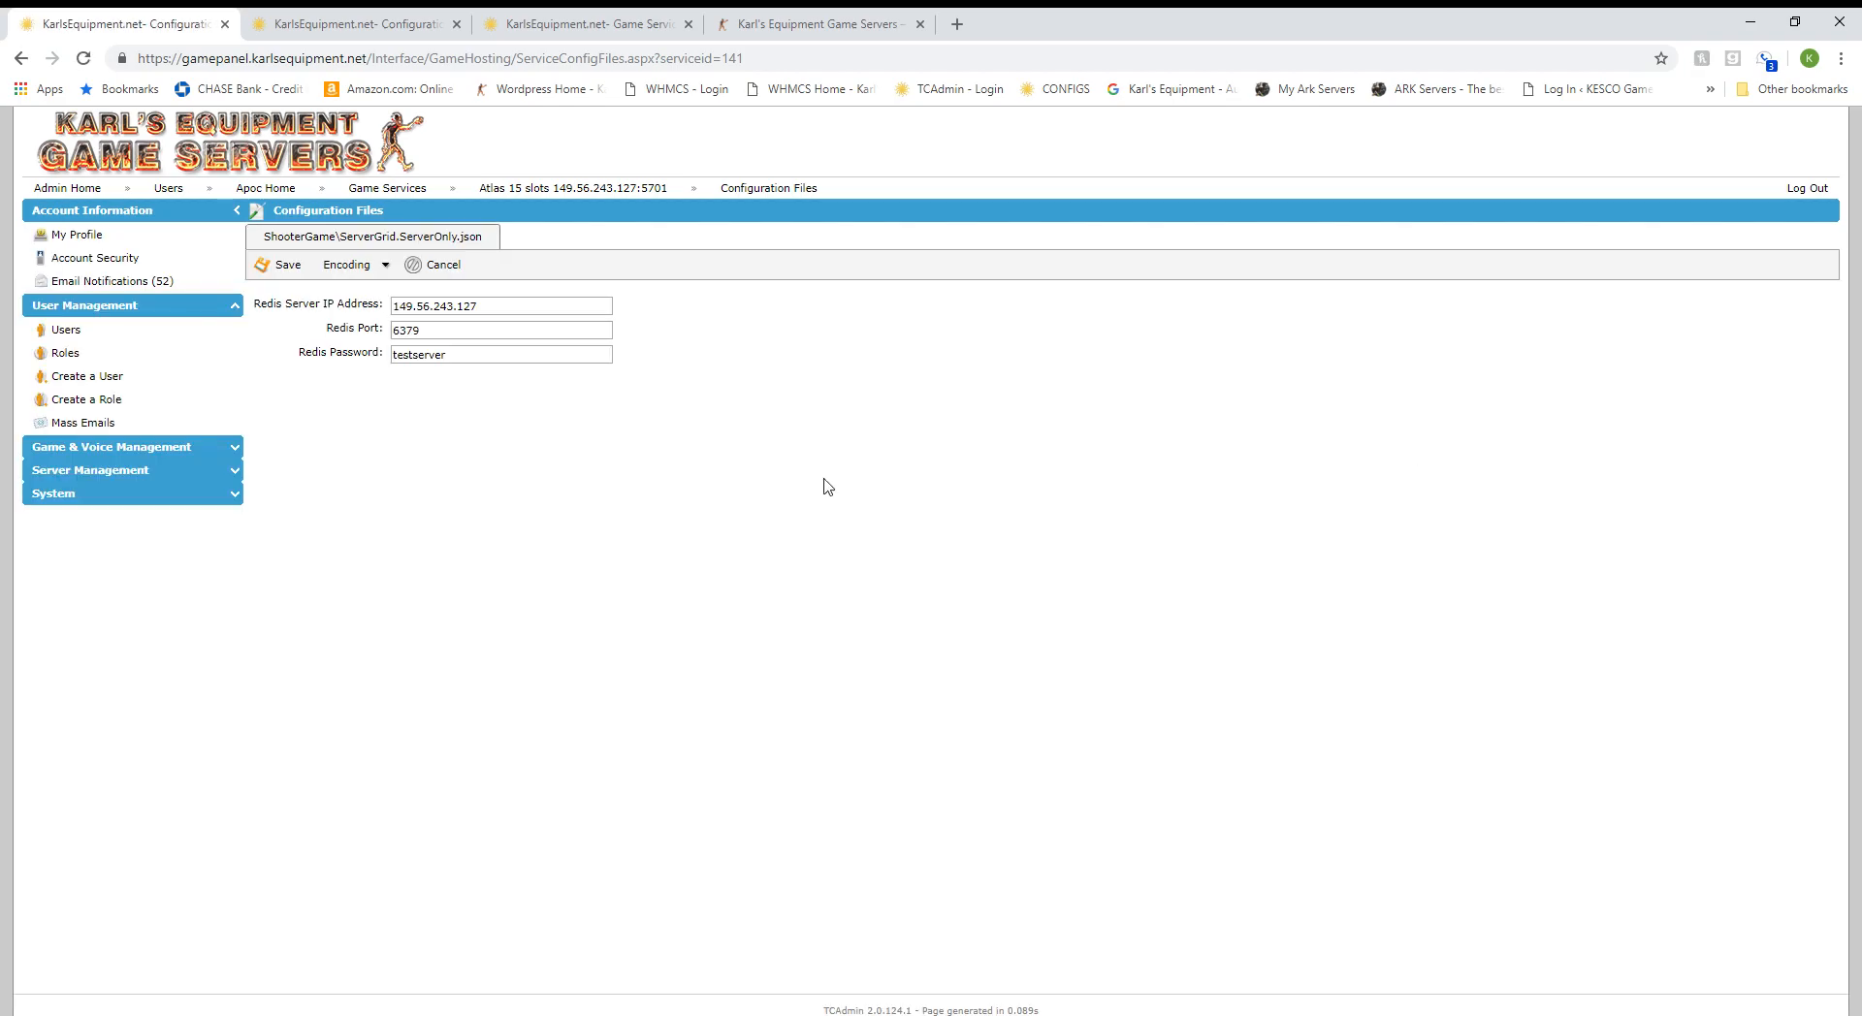
click(438, 265)
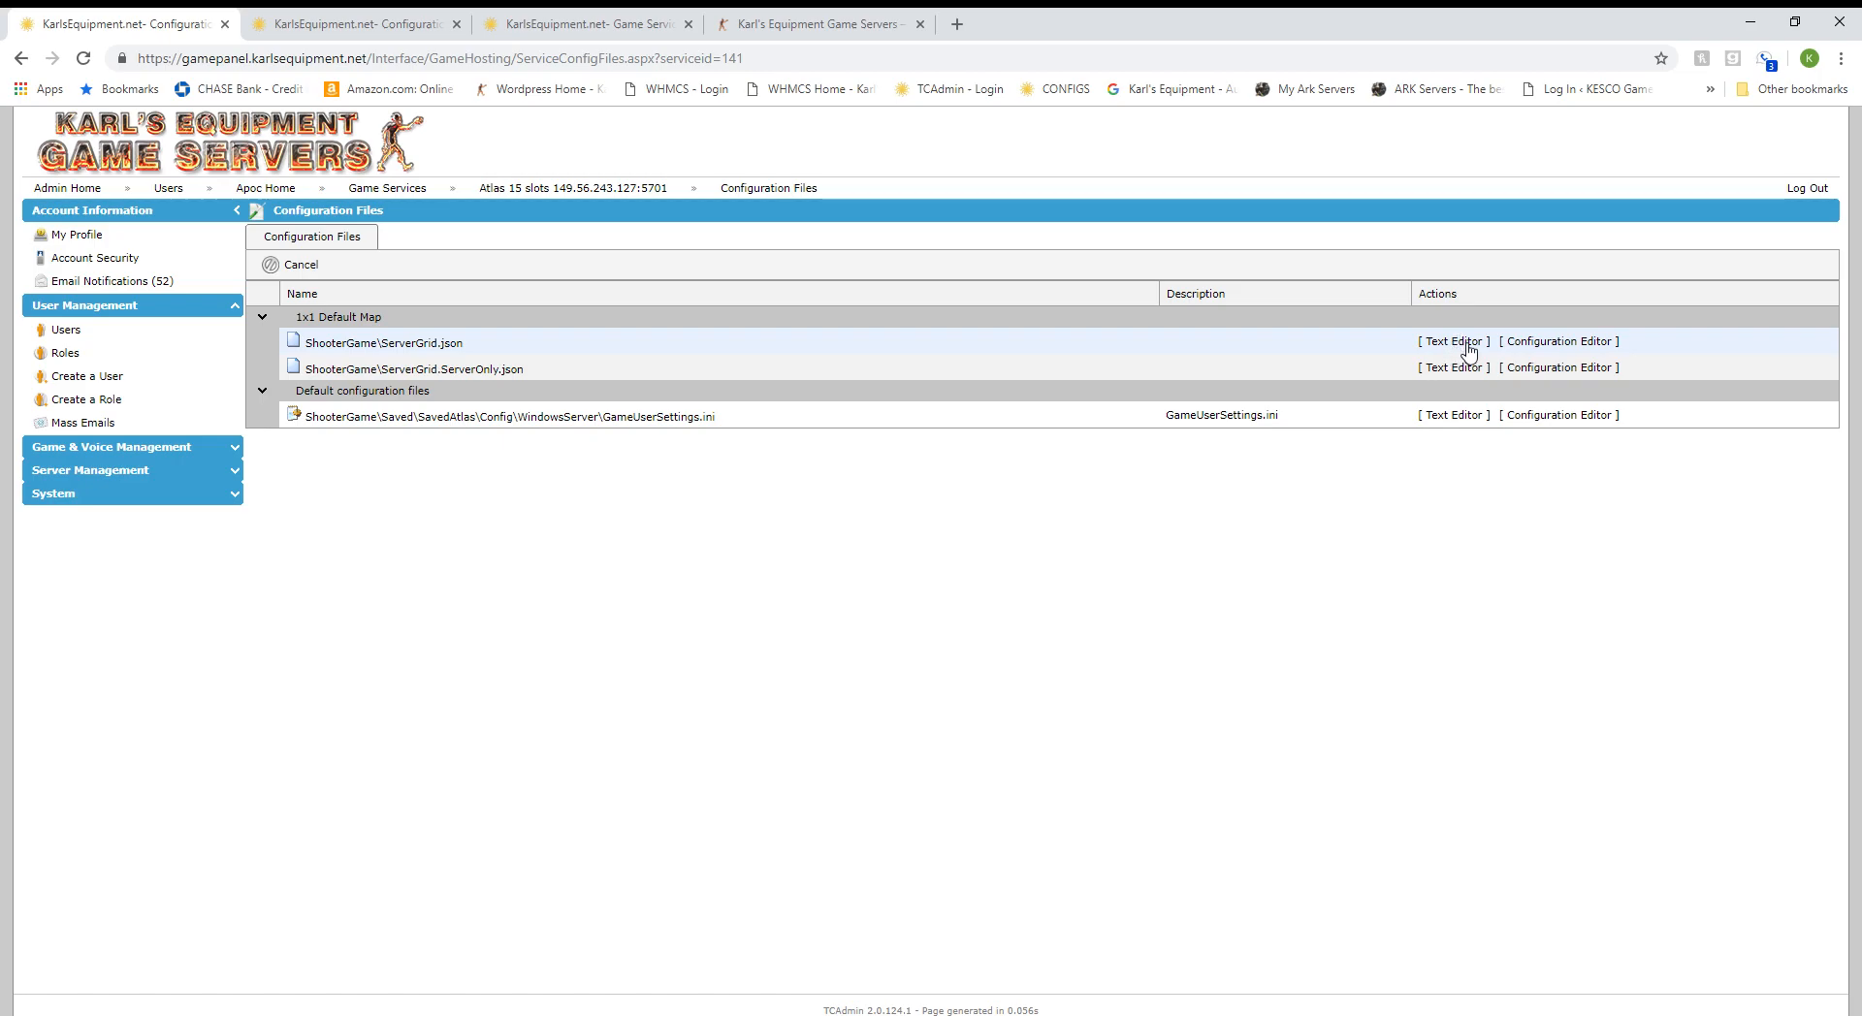
click(1465, 342)
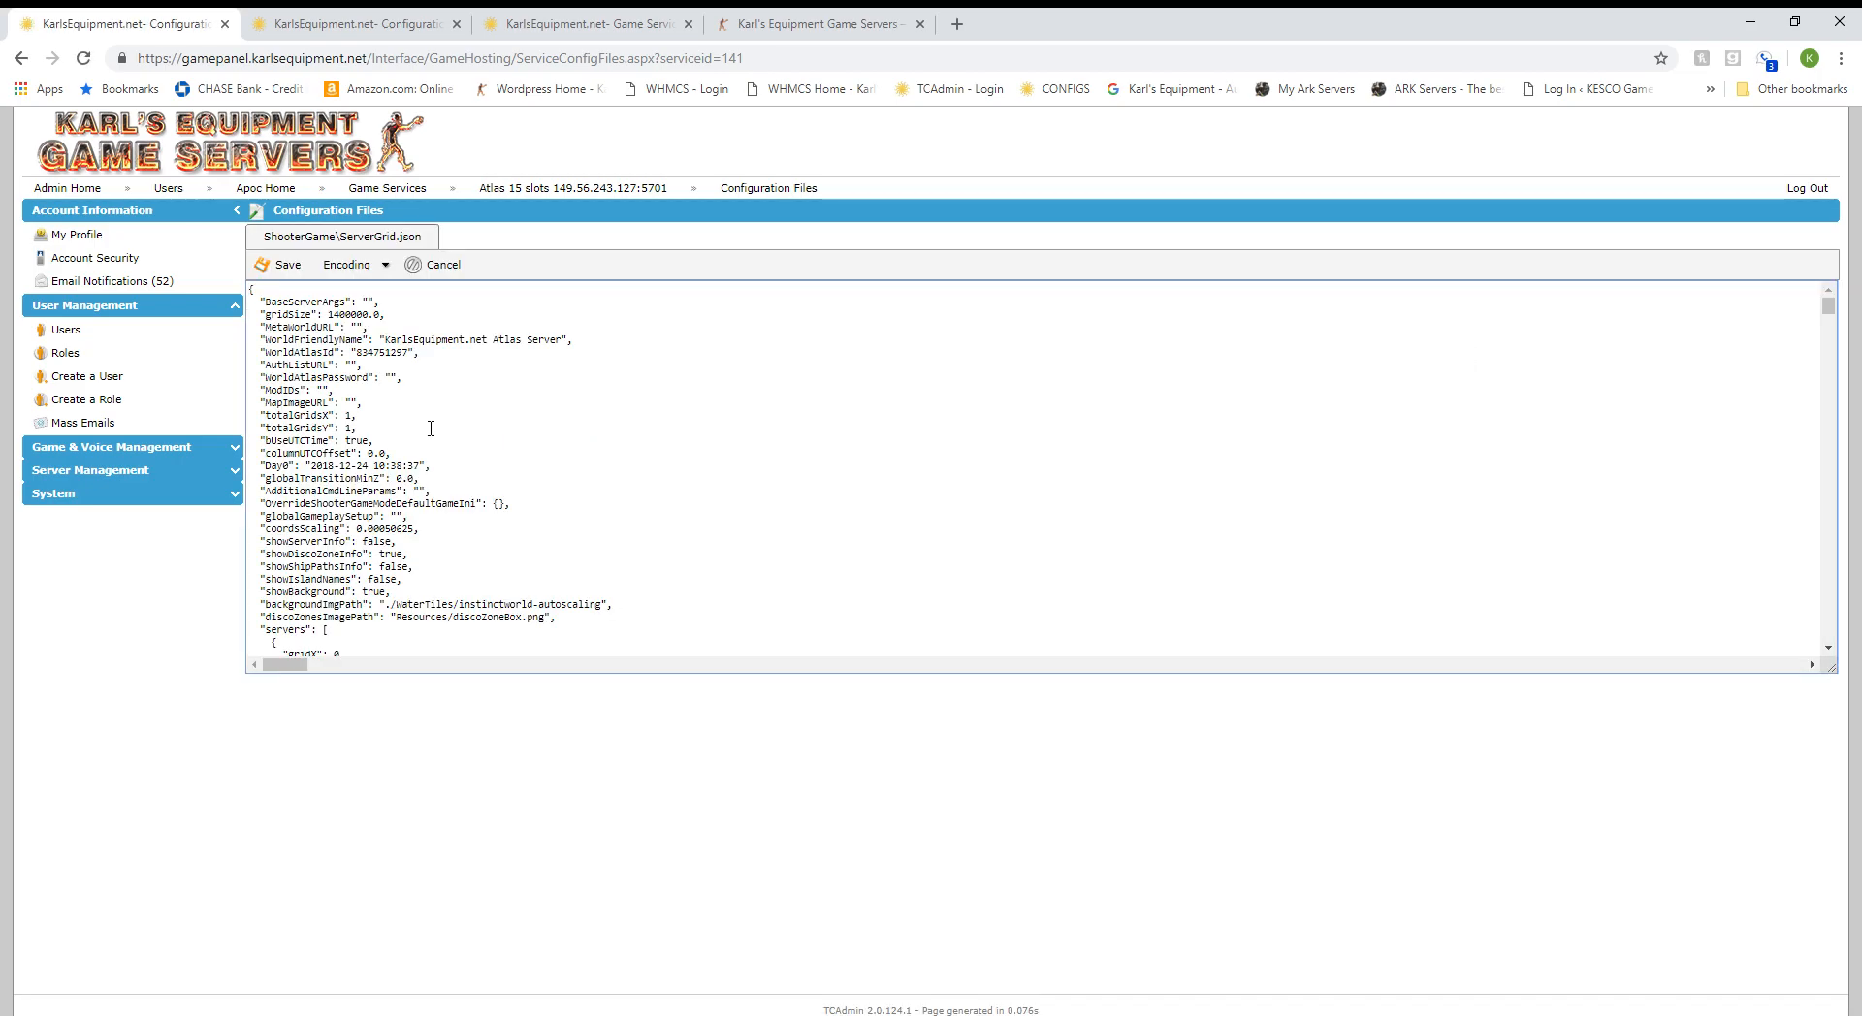
scroll(417, 463, down, 6)
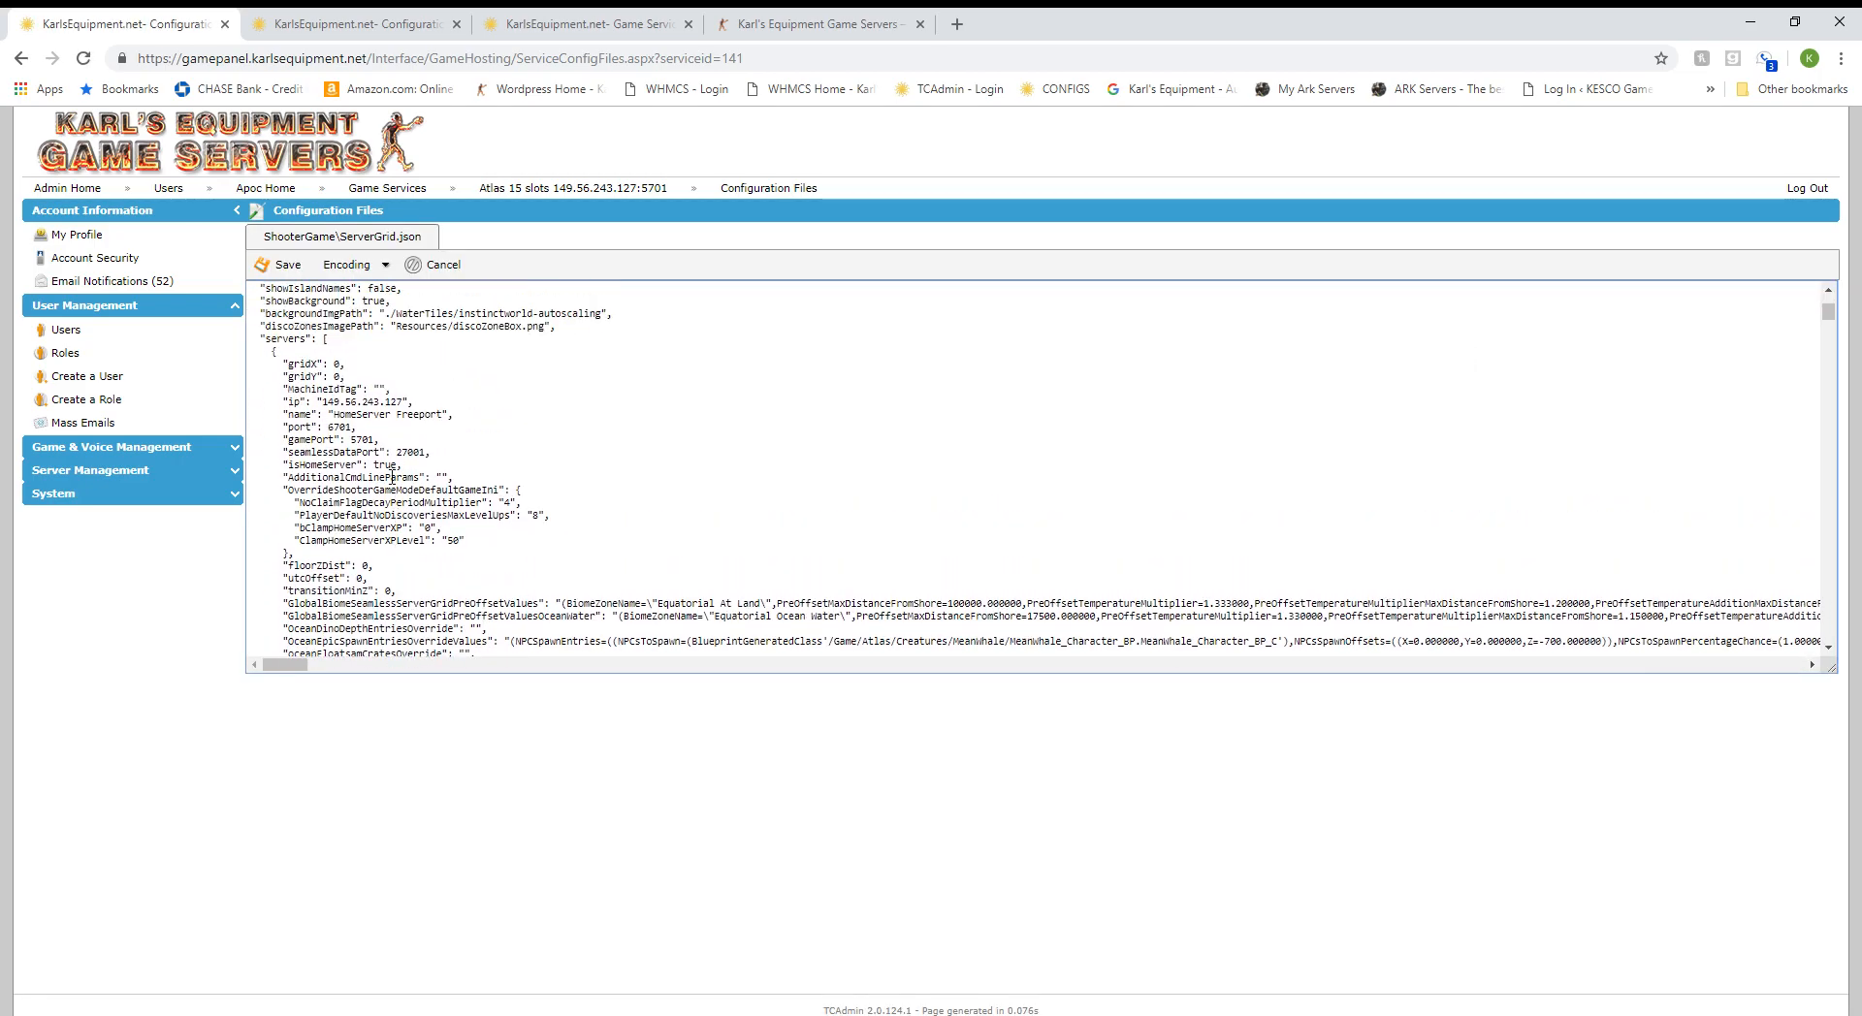
drag(347, 420, 425, 421)
click(415, 429)
scroll(400, 464, down, 3)
scroll(401, 514, down, 10)
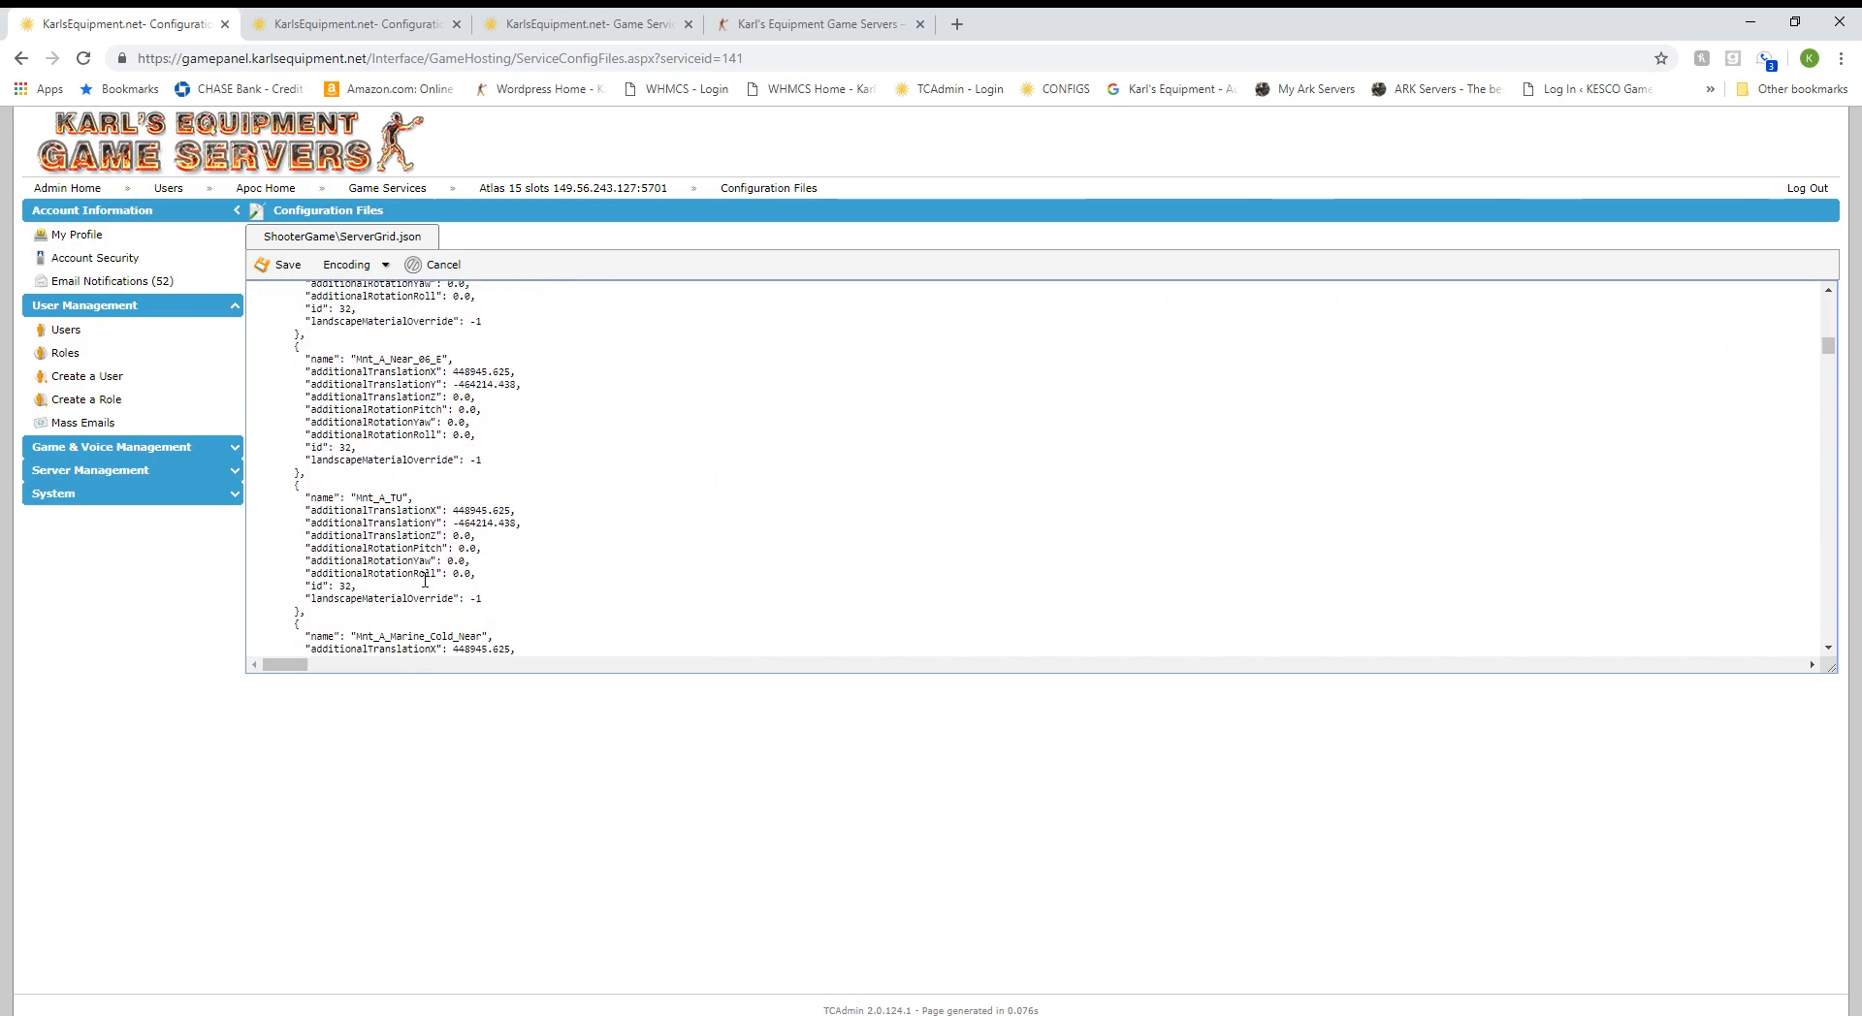
scroll(425, 475, up, 15)
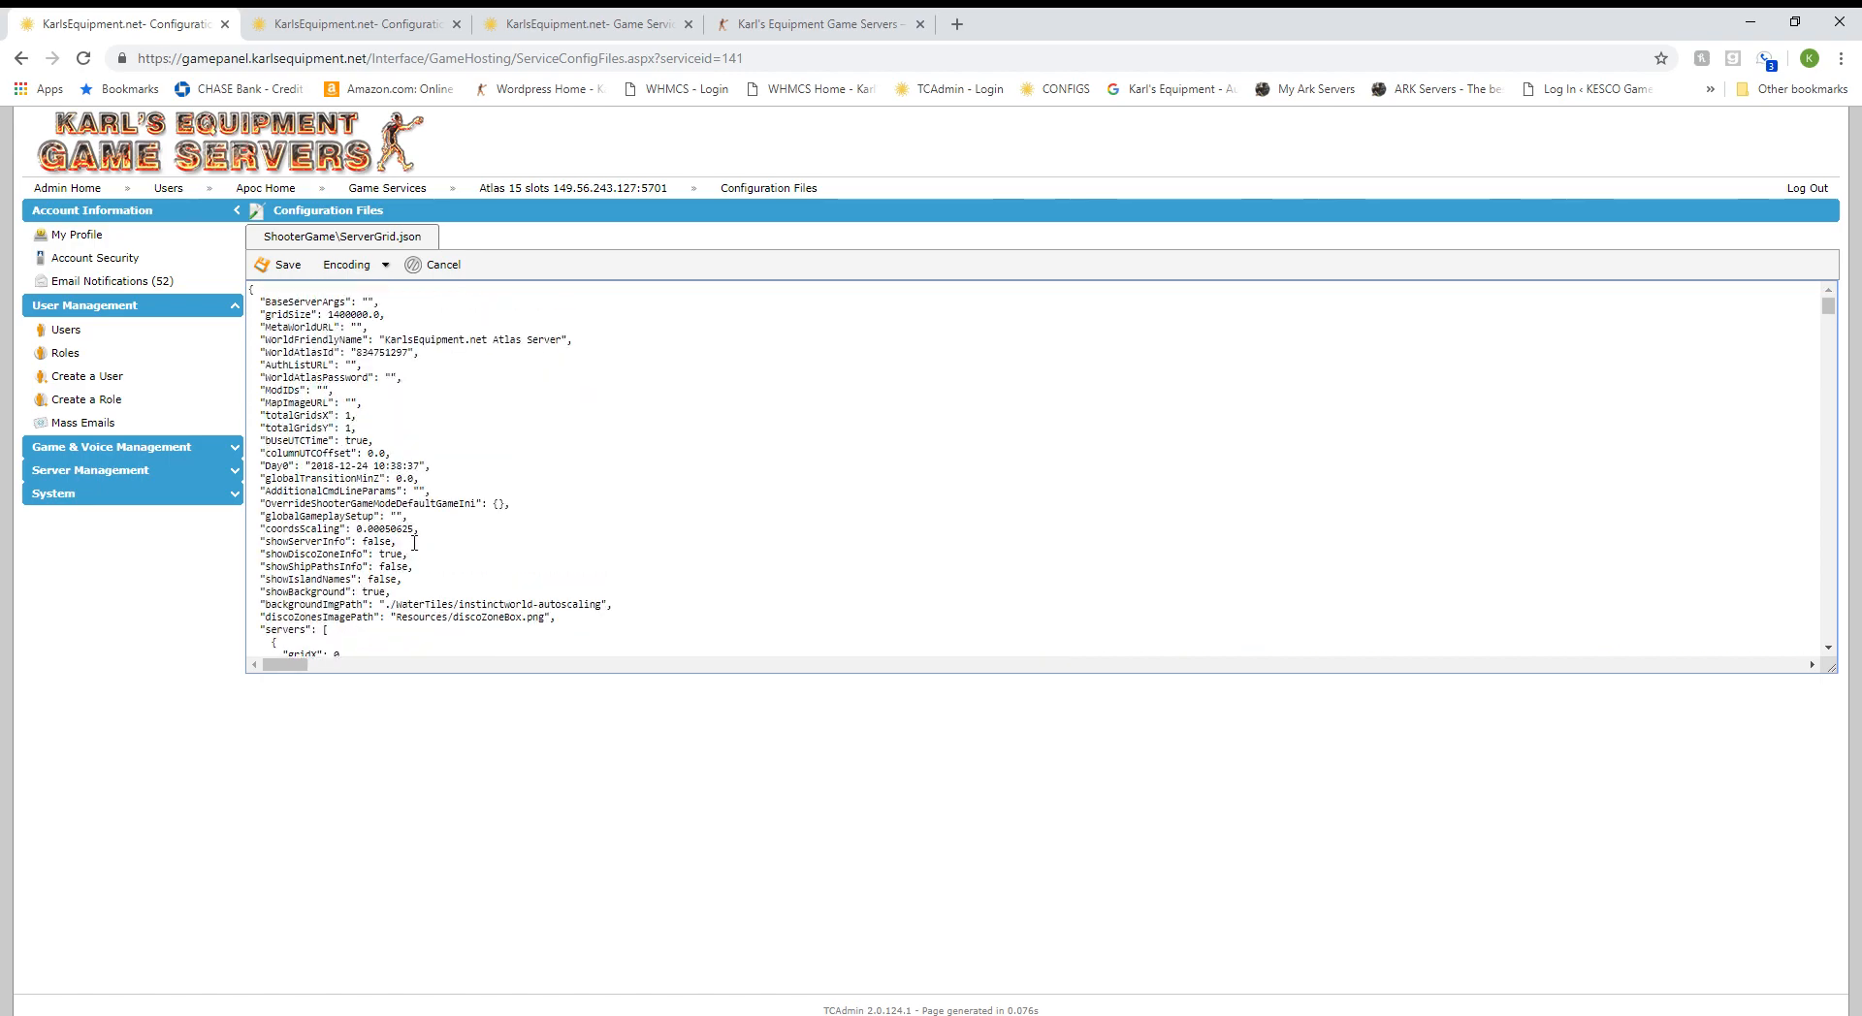
scroll(407, 553, down, 2)
drag(338, 512, 429, 522)
click(448, 579)
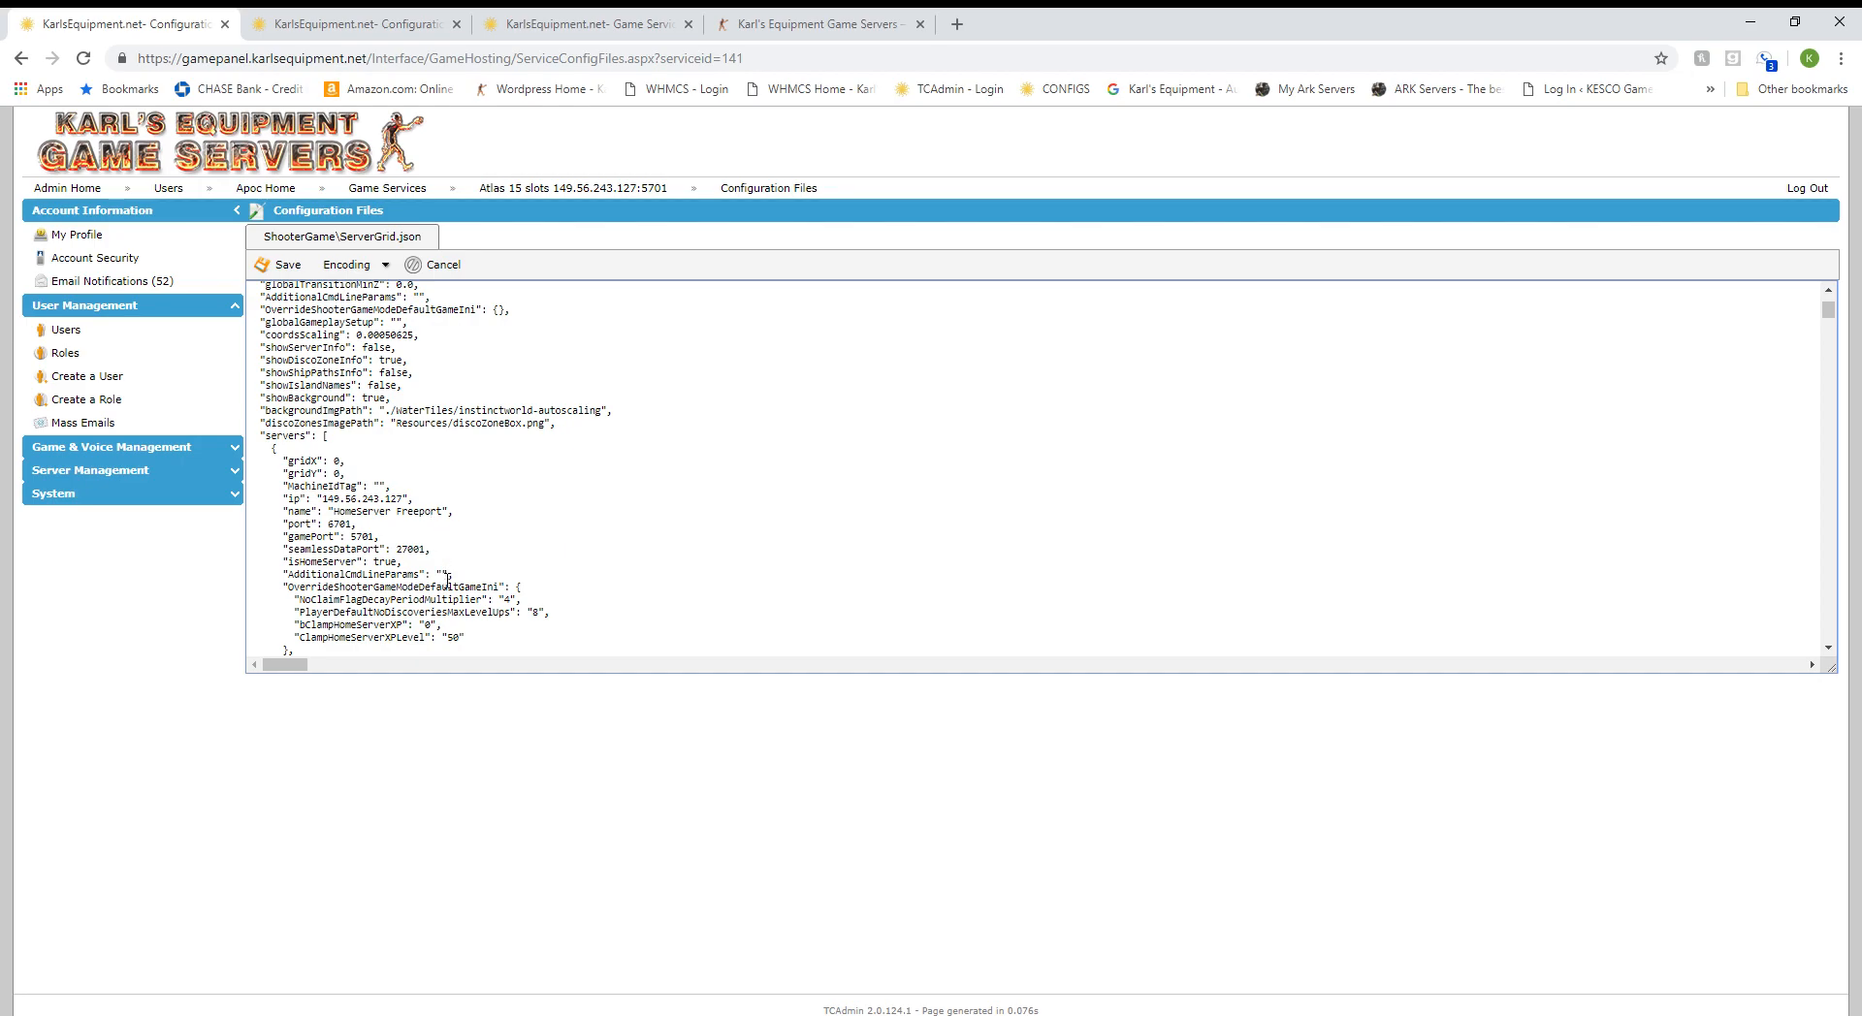
scroll(402, 504, up, 3)
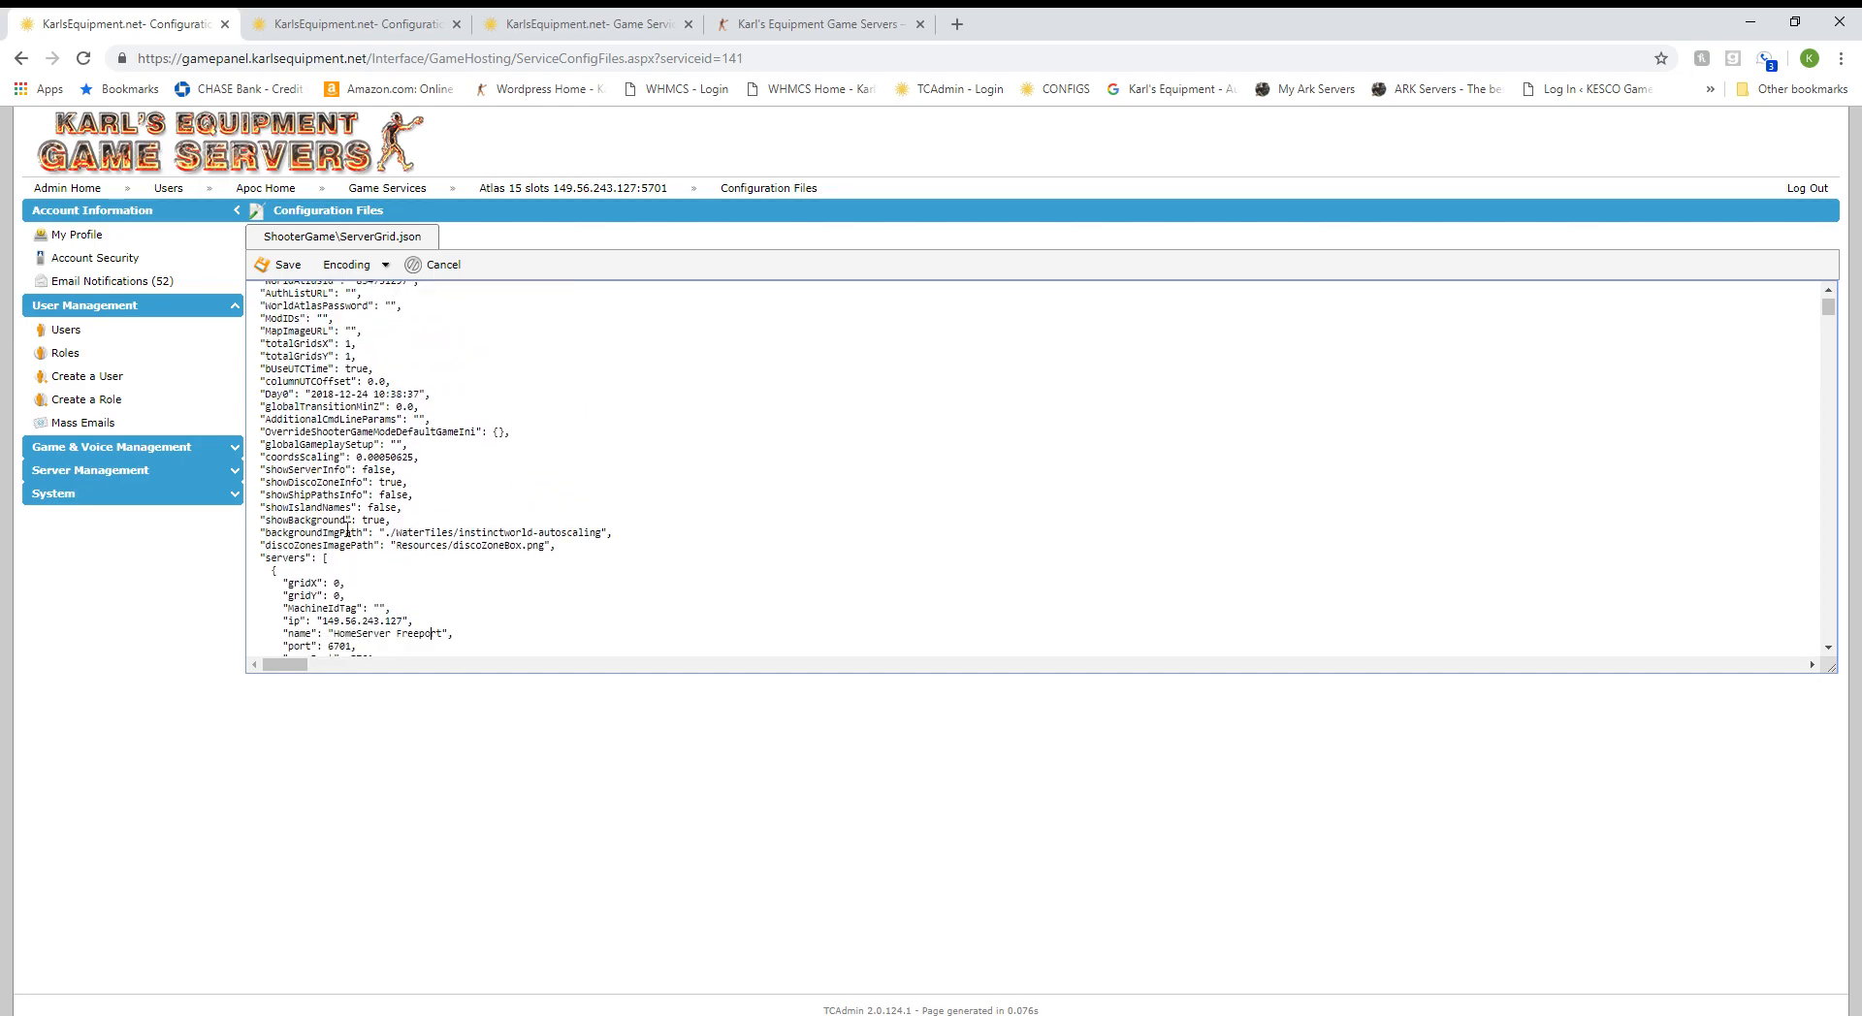
click(447, 278)
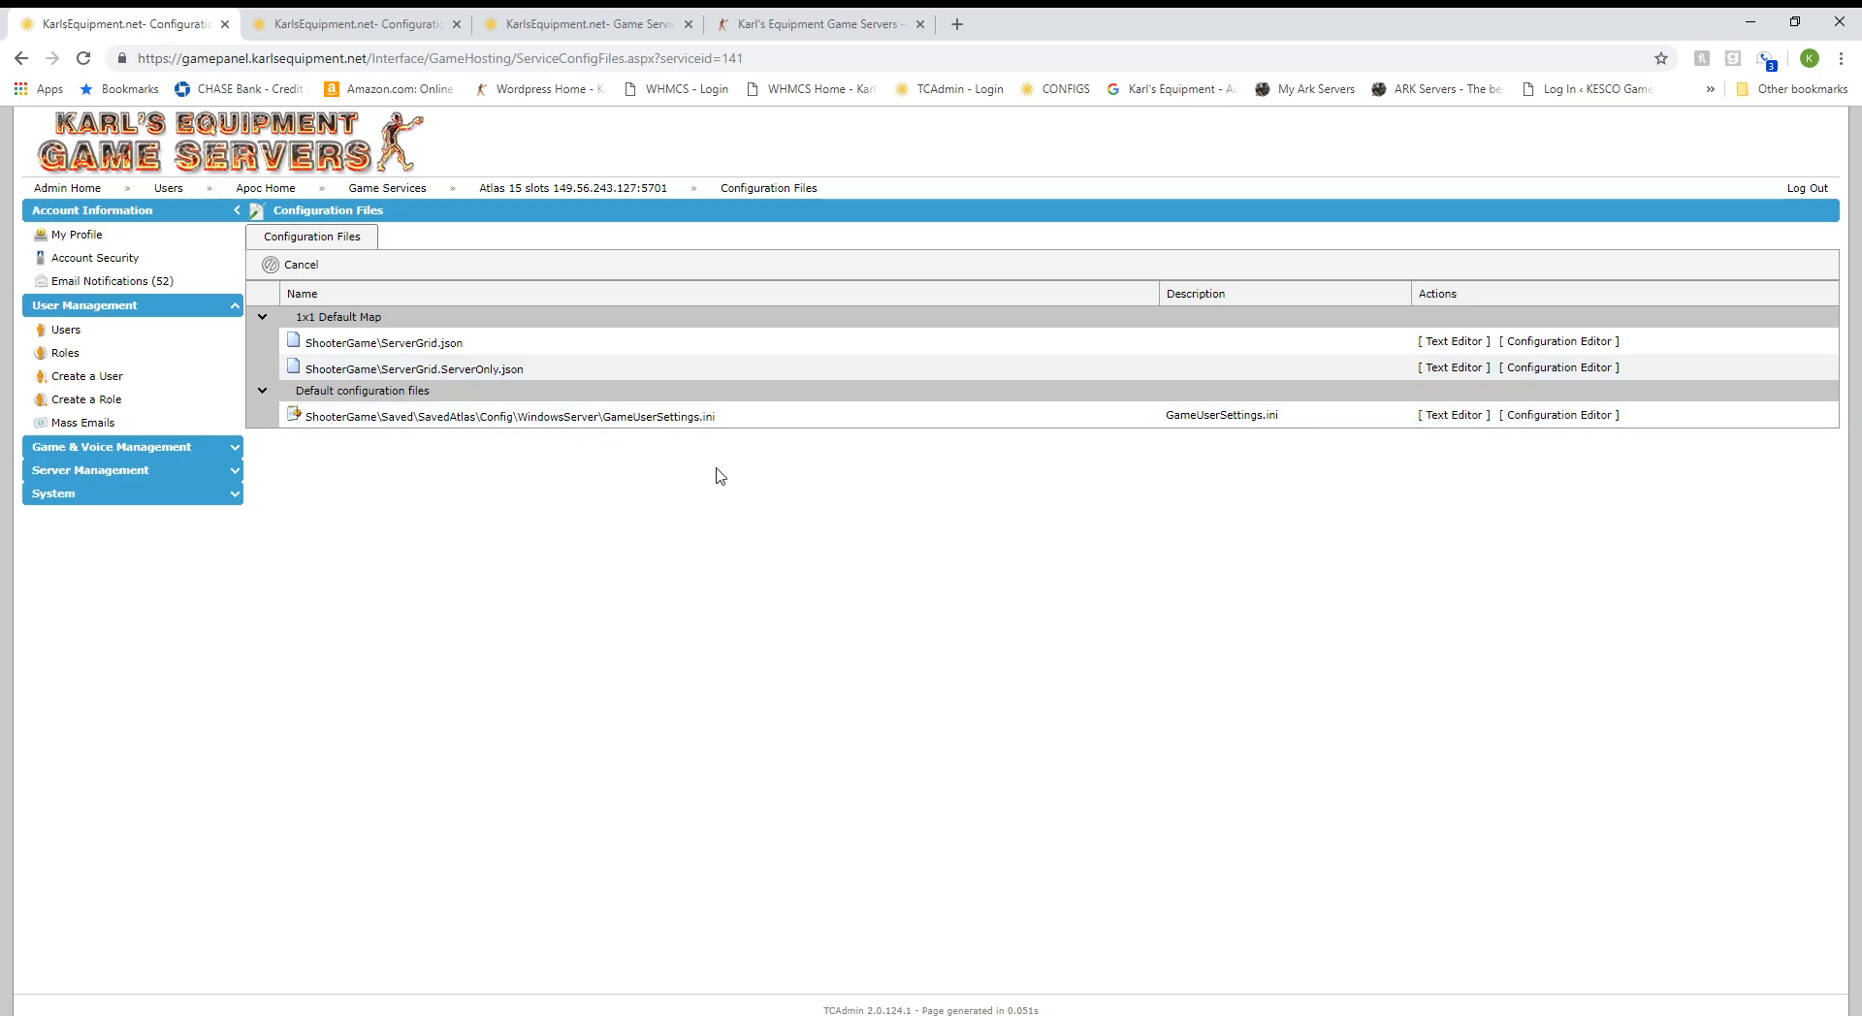
click(1557, 418)
scroll(853, 603, down, 1)
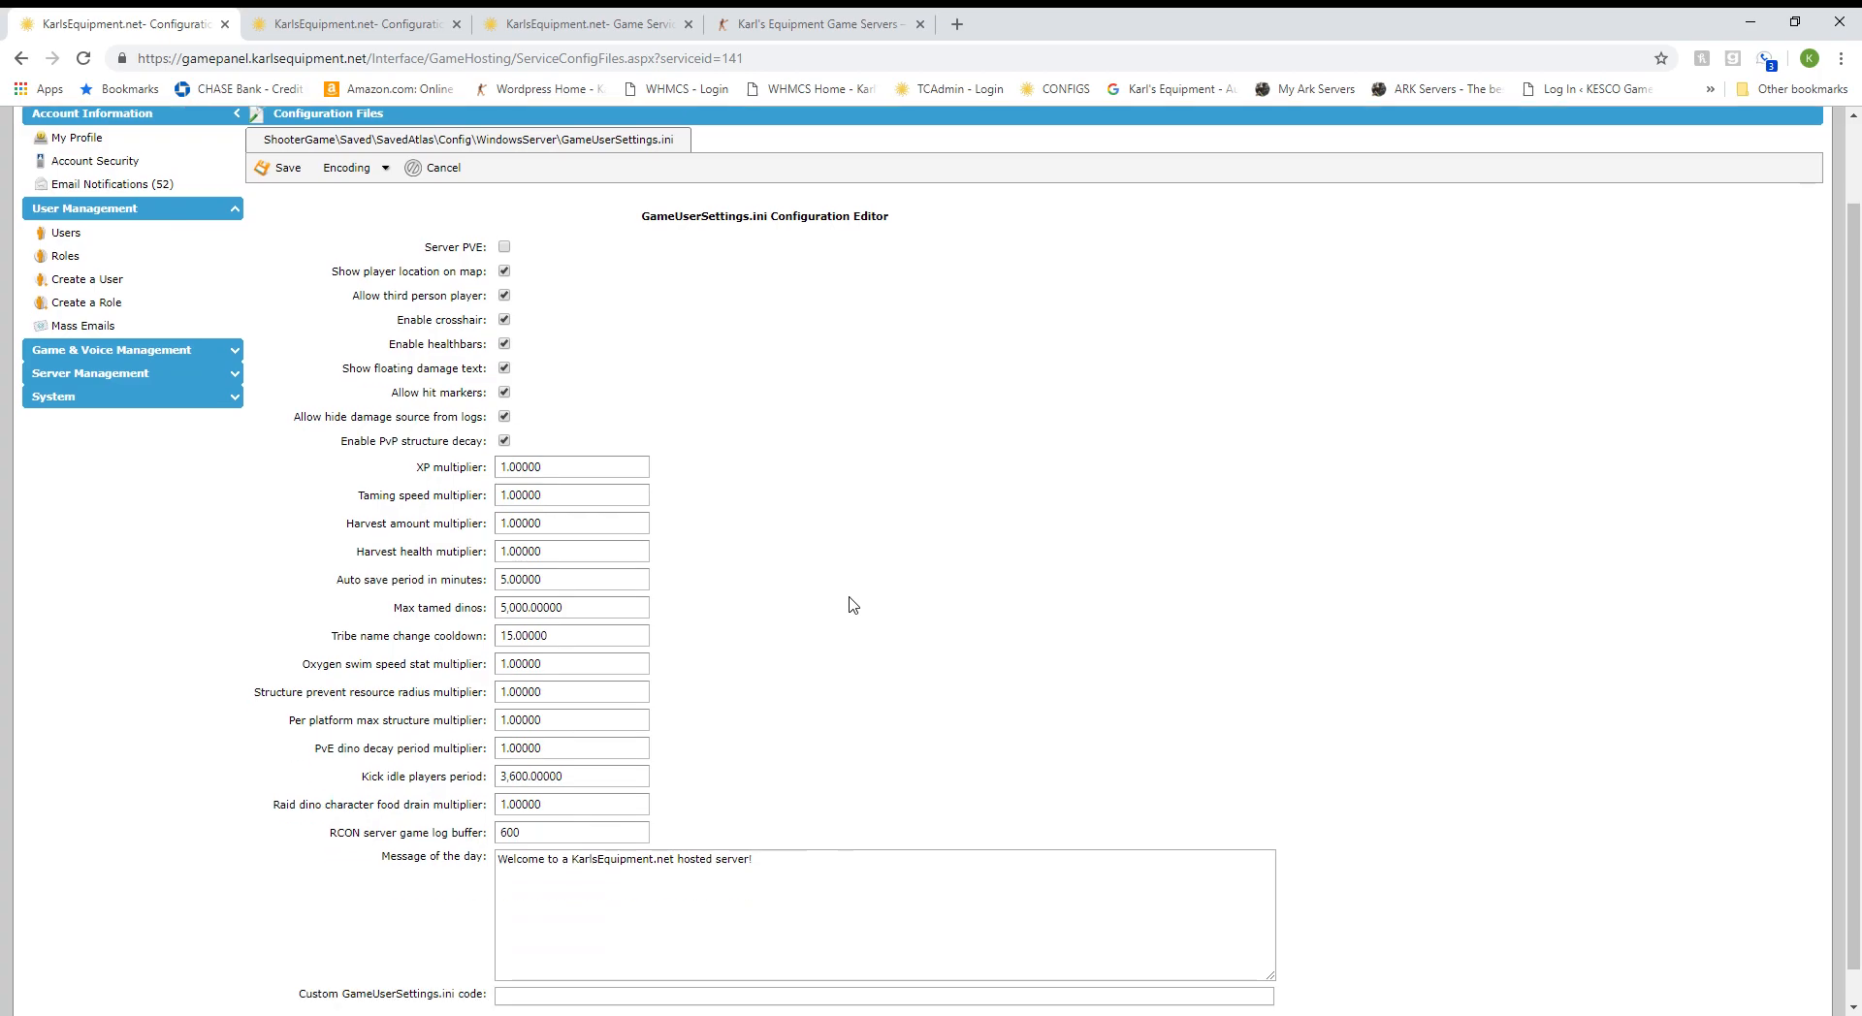
scroll(815, 623, up, 1)
scroll(815, 625, down, 2)
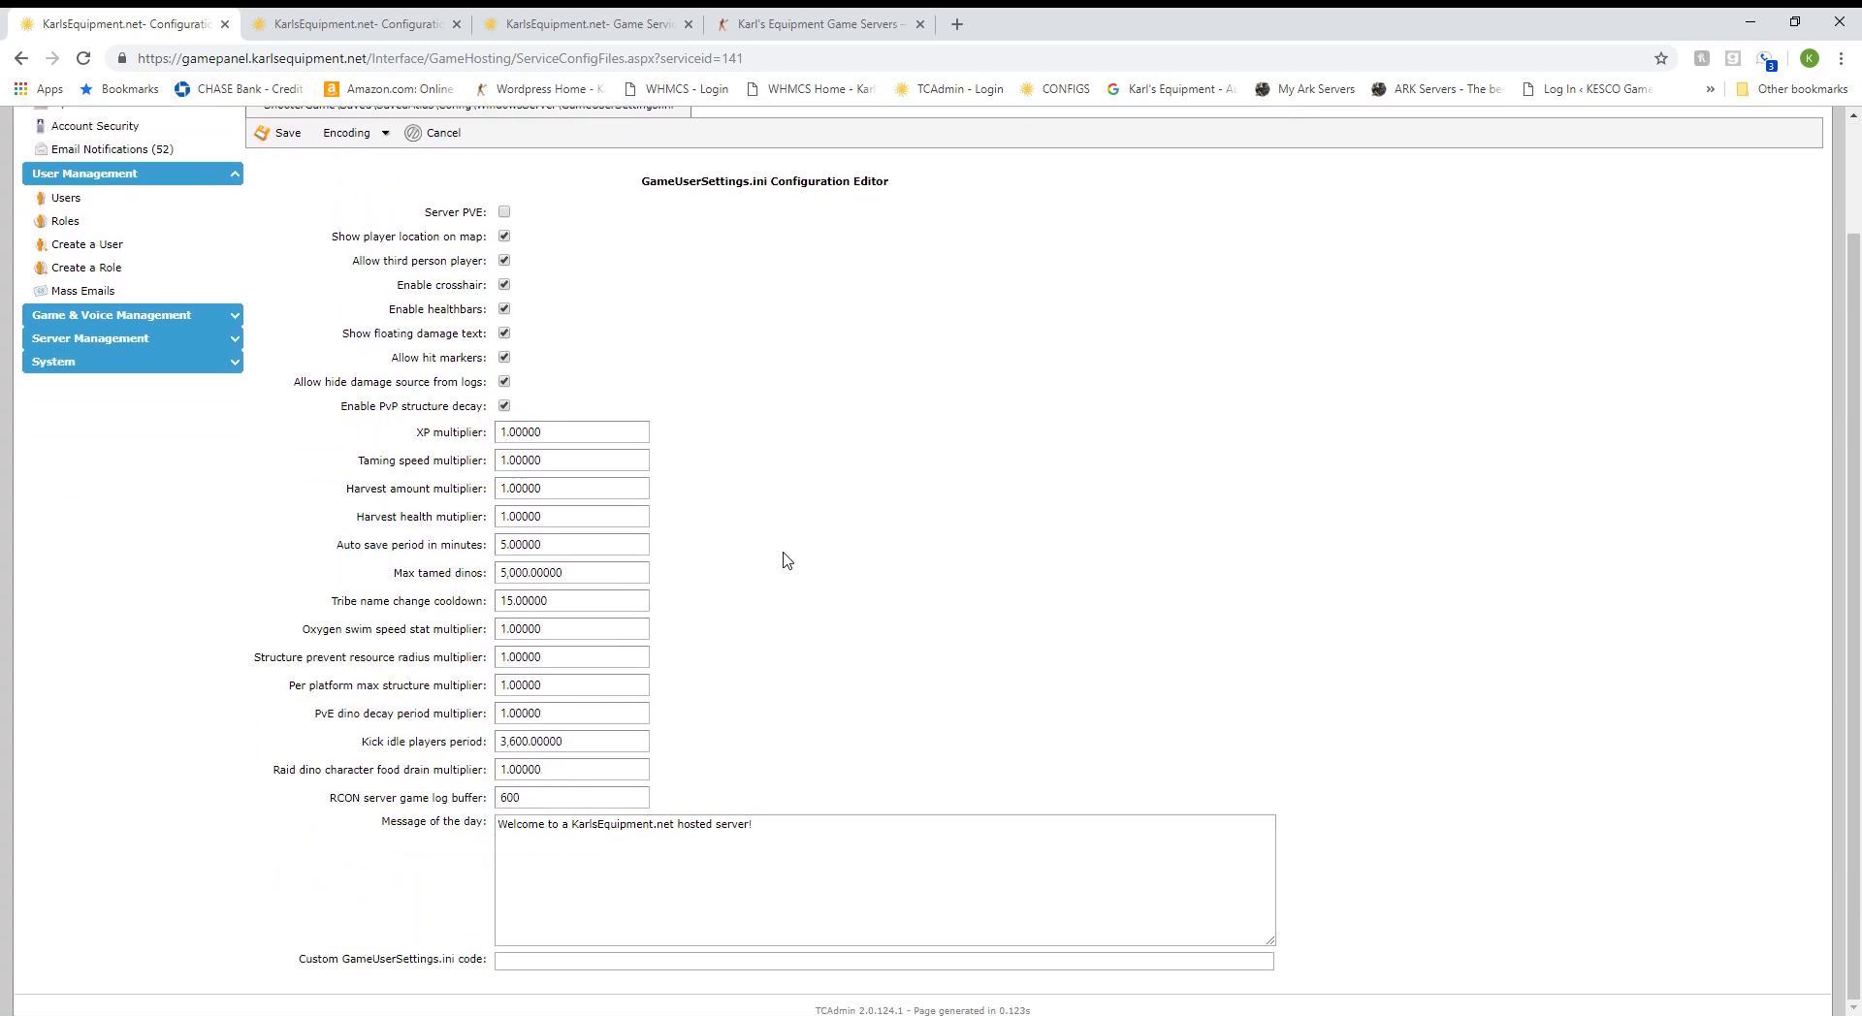
scroll(787, 560, up, 2)
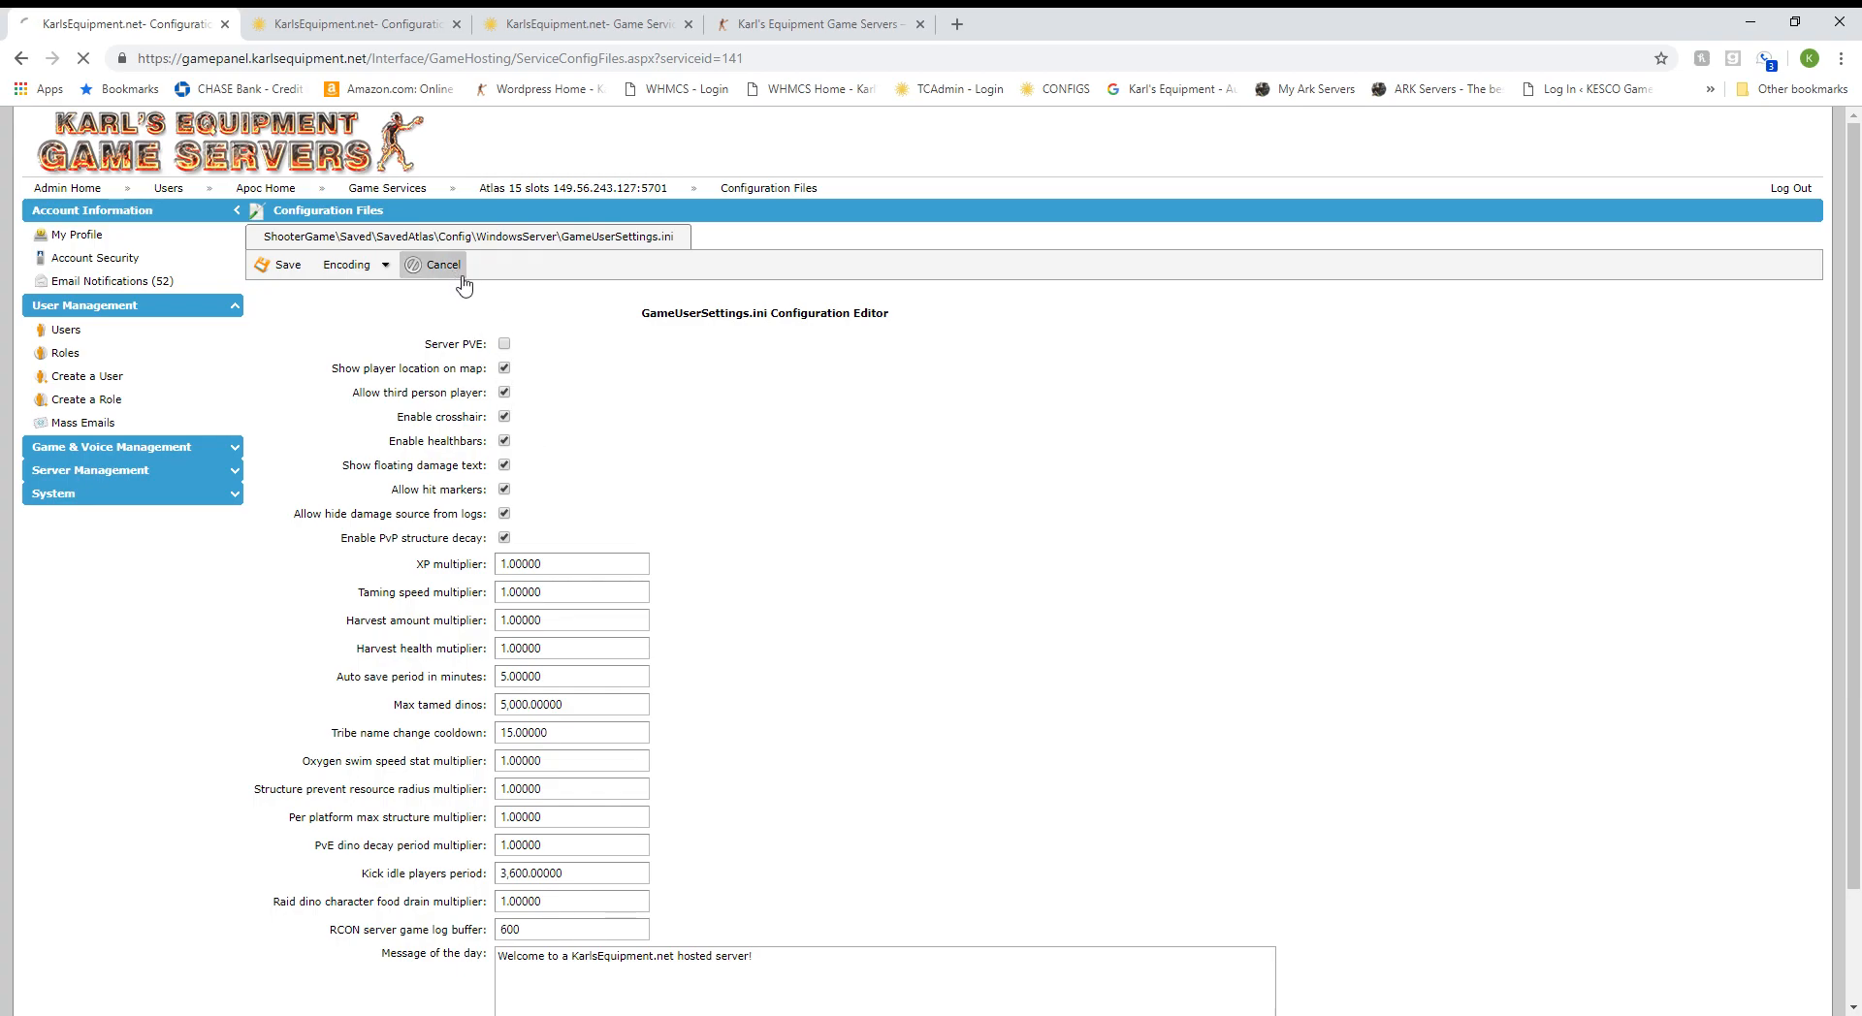
click(448, 267)
click(1460, 416)
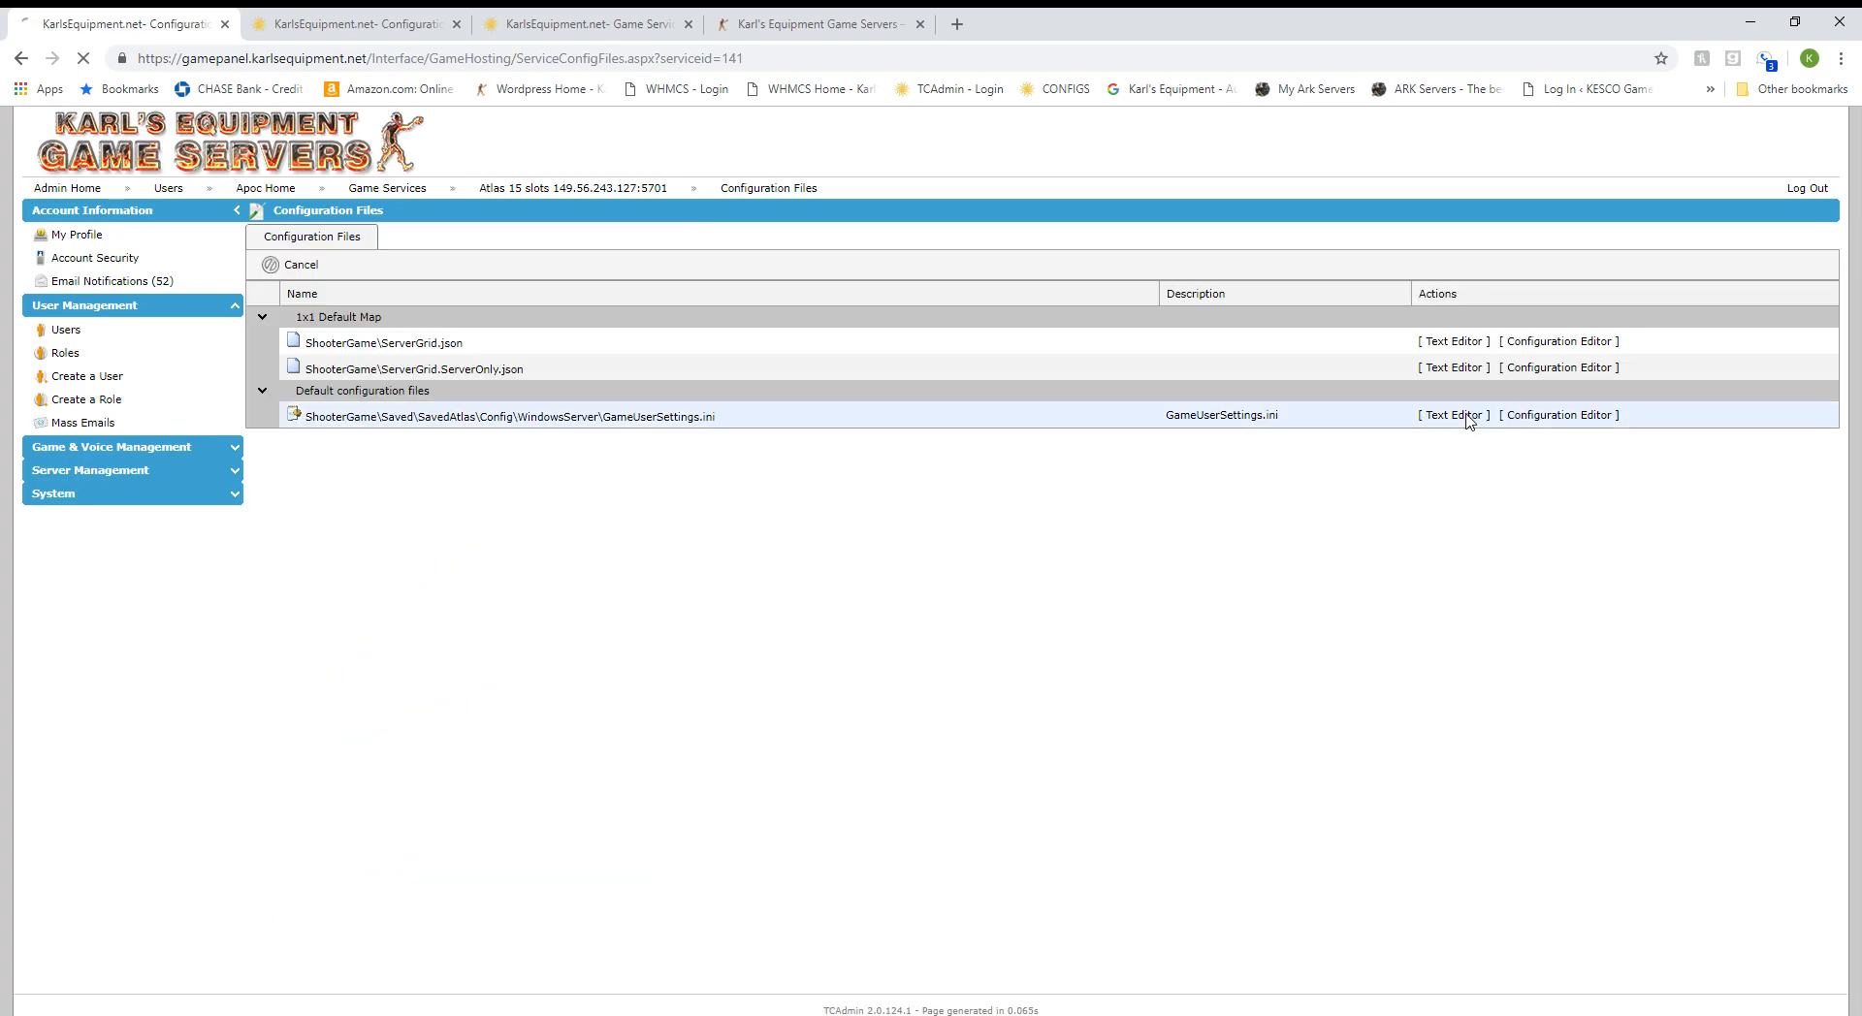
scroll(454, 496, down, 5)
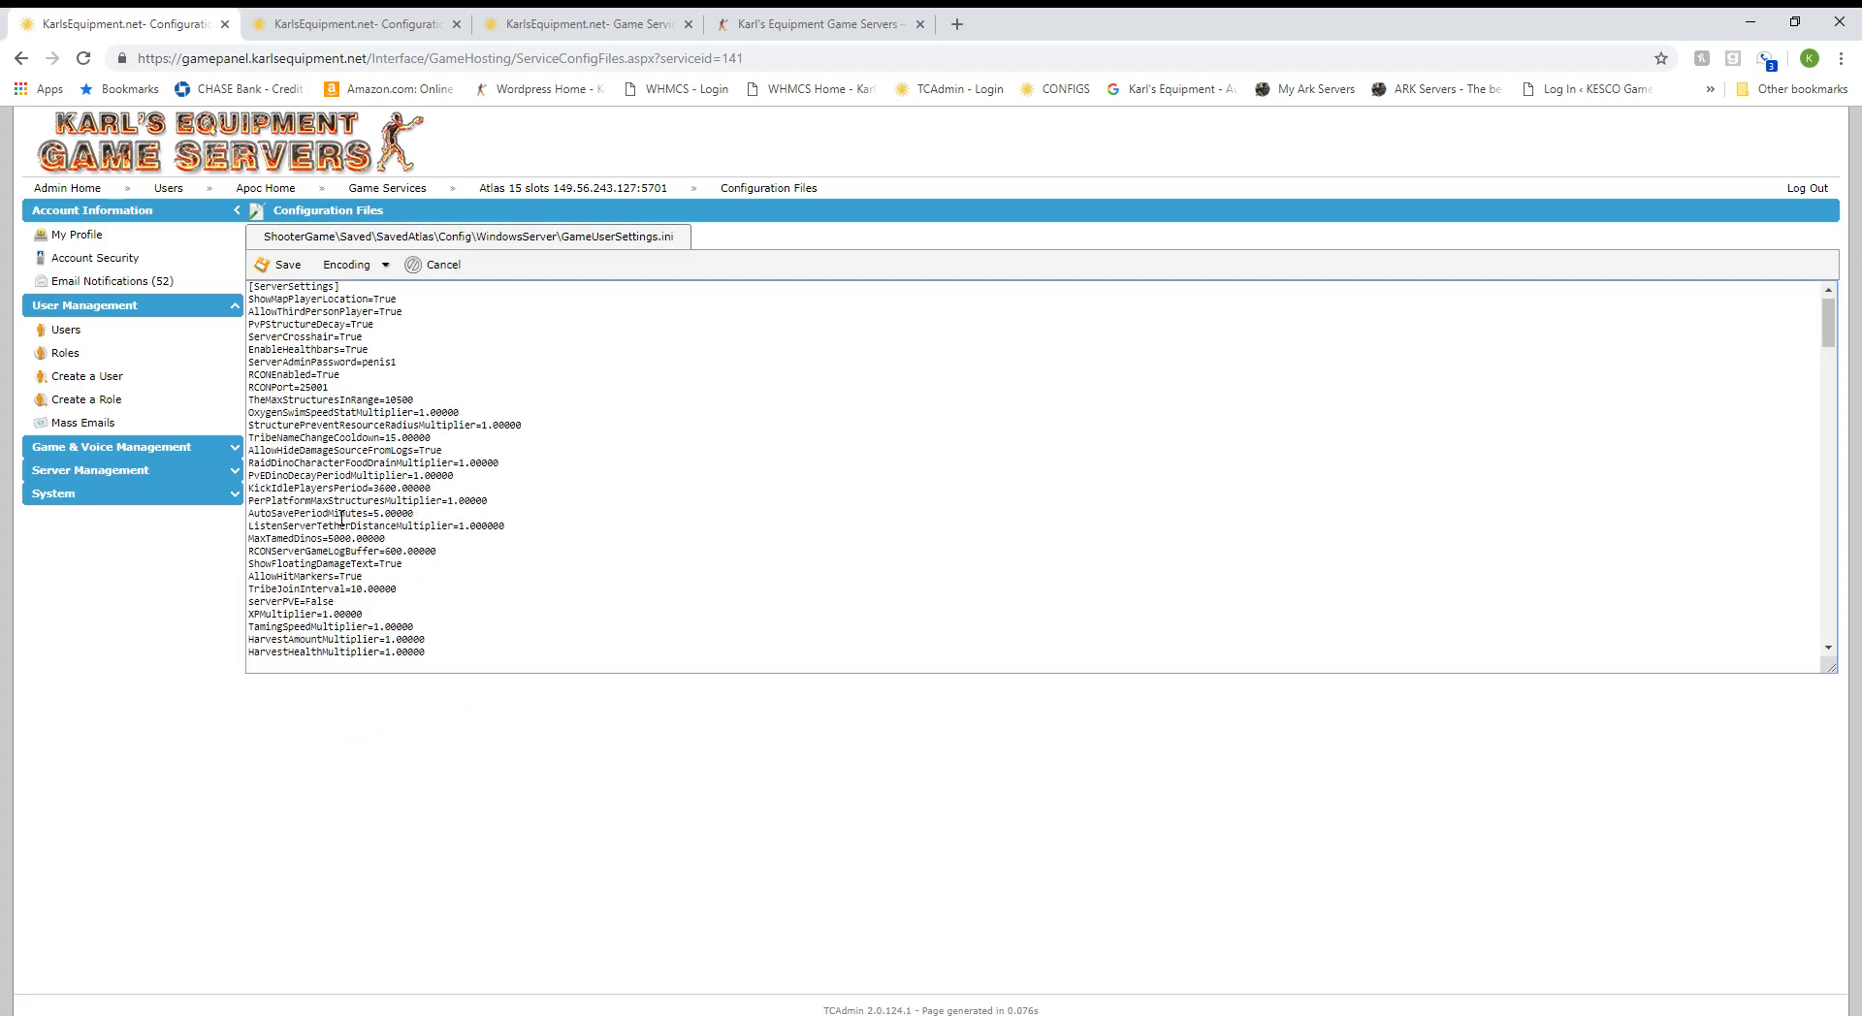
scroll(376, 558, up, 5)
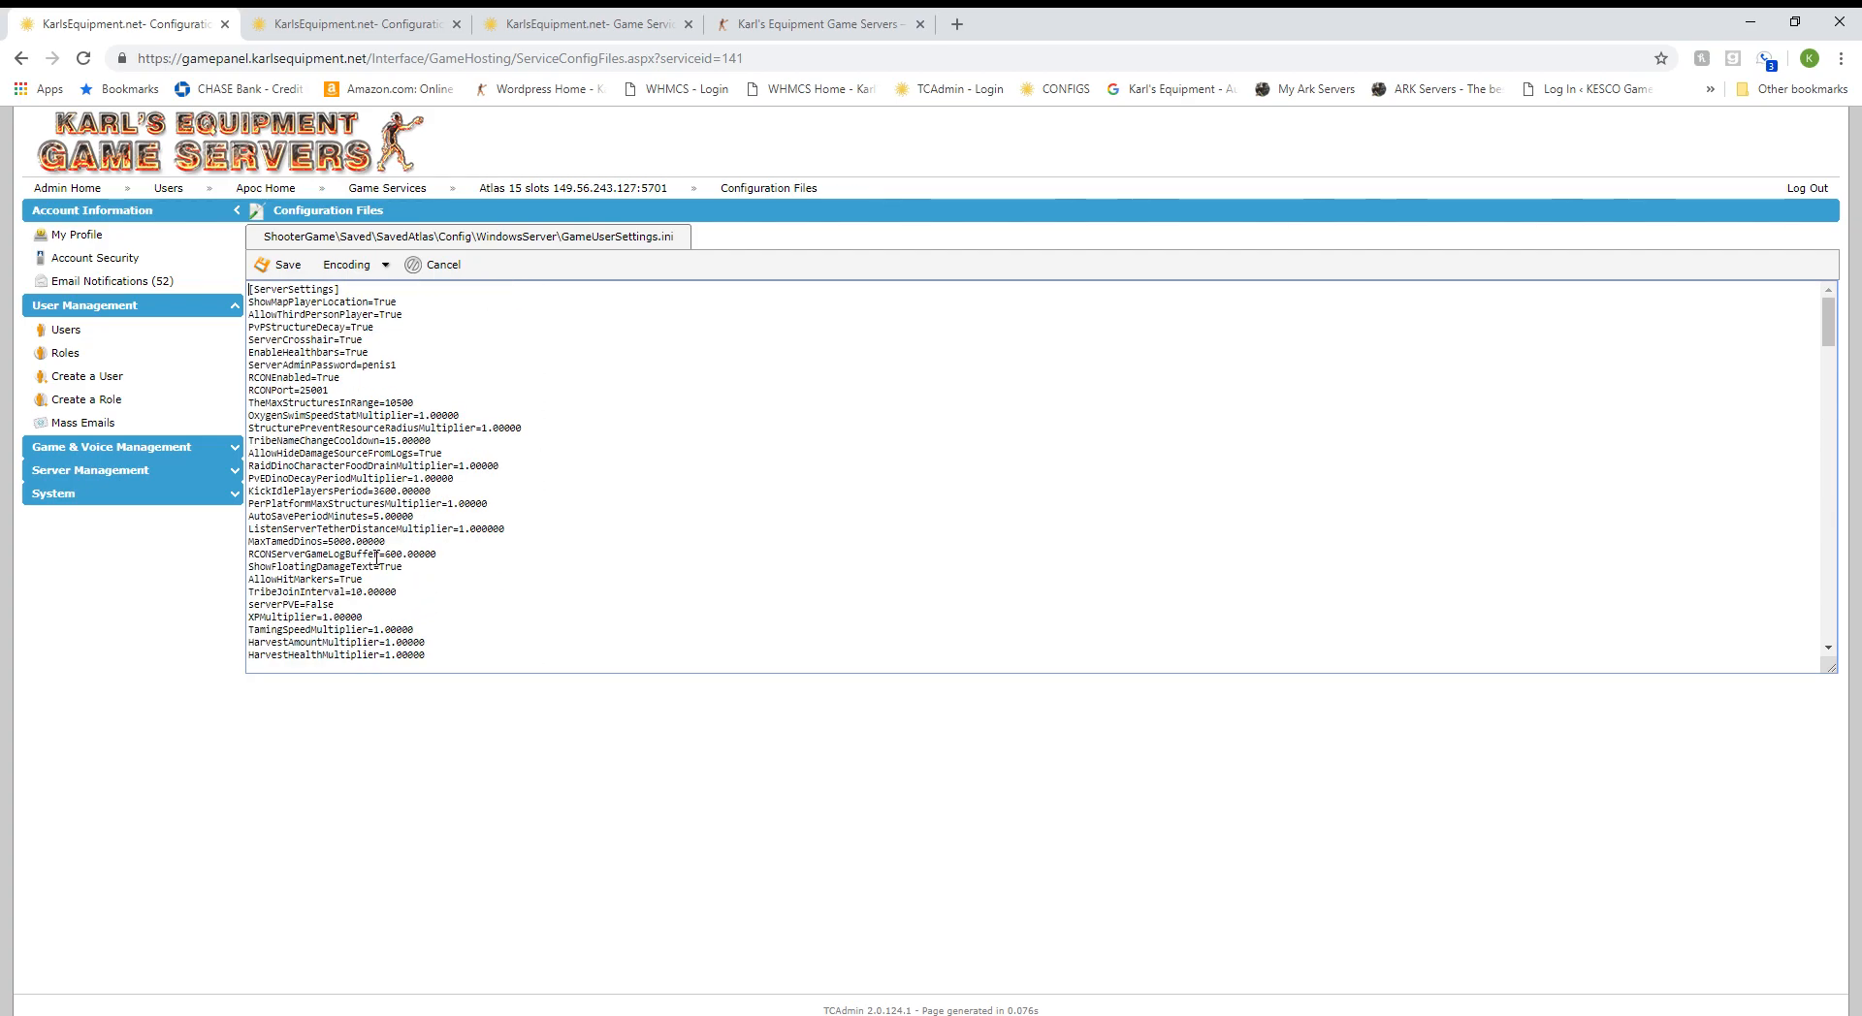
click(454, 266)
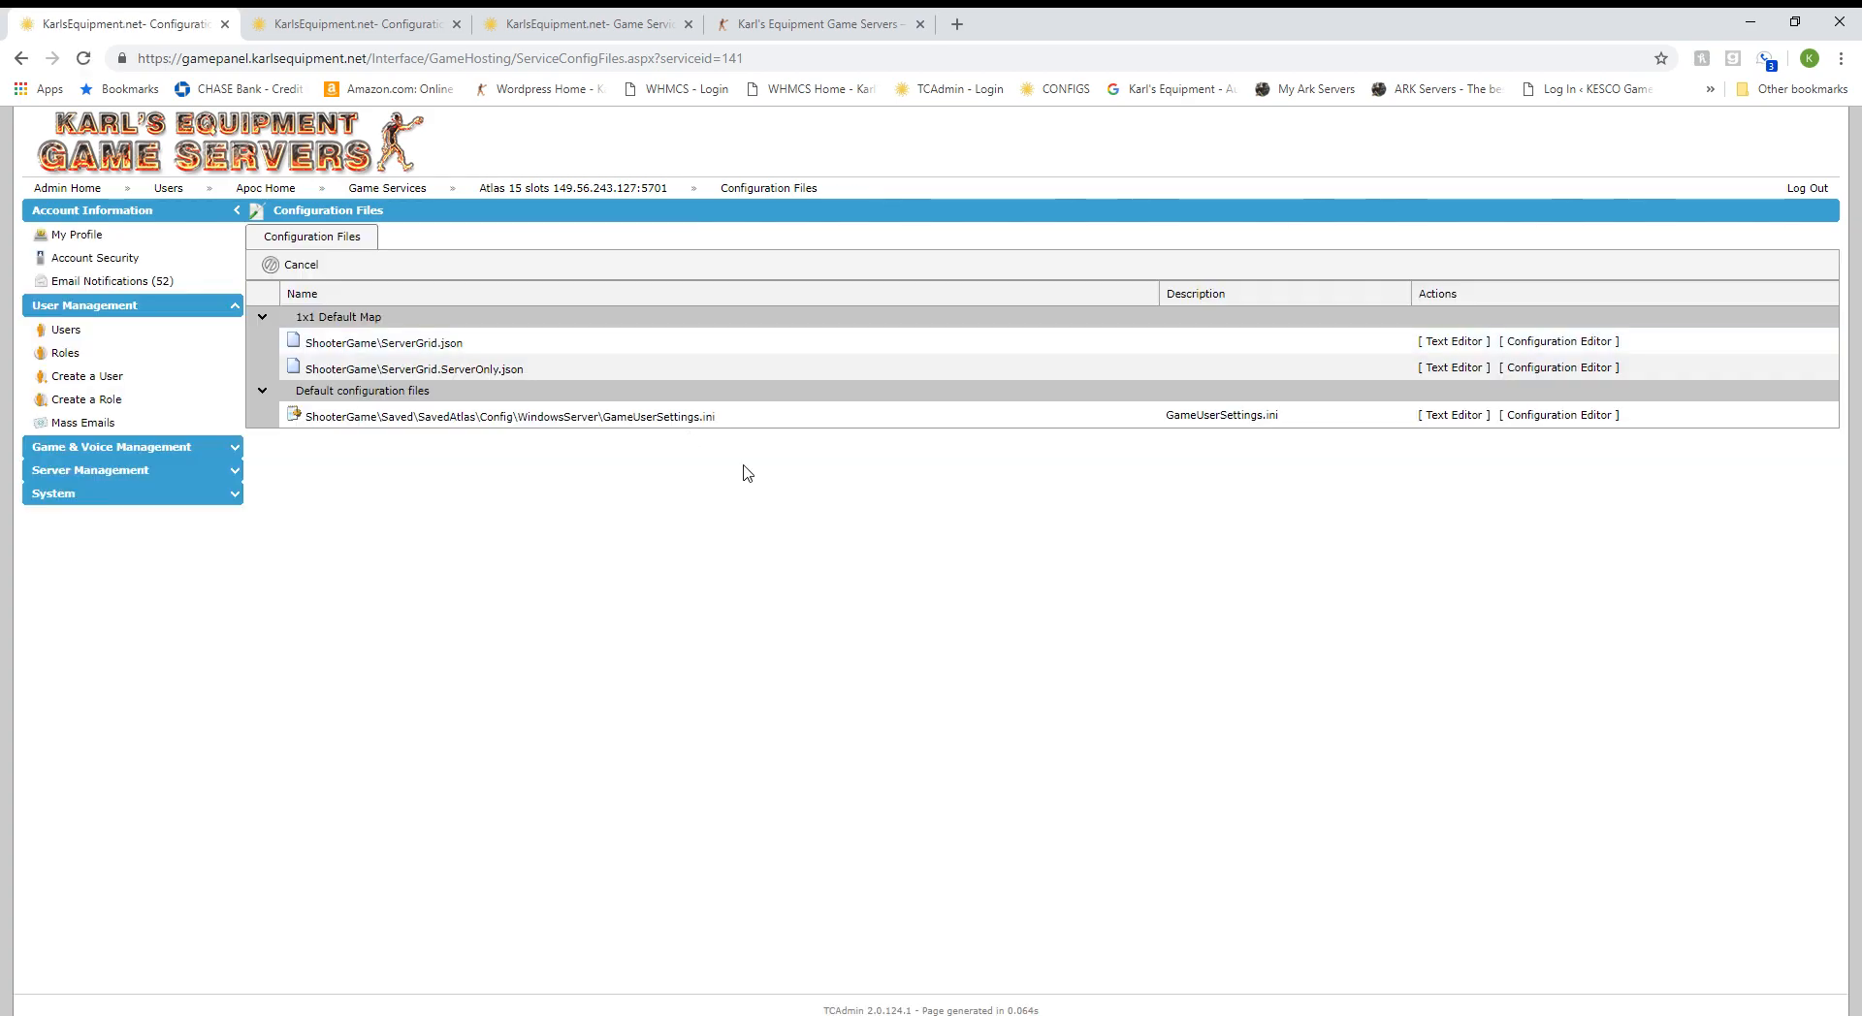
Open the Commandline Manager for the Atlas 15 slots server.
click(621, 215)
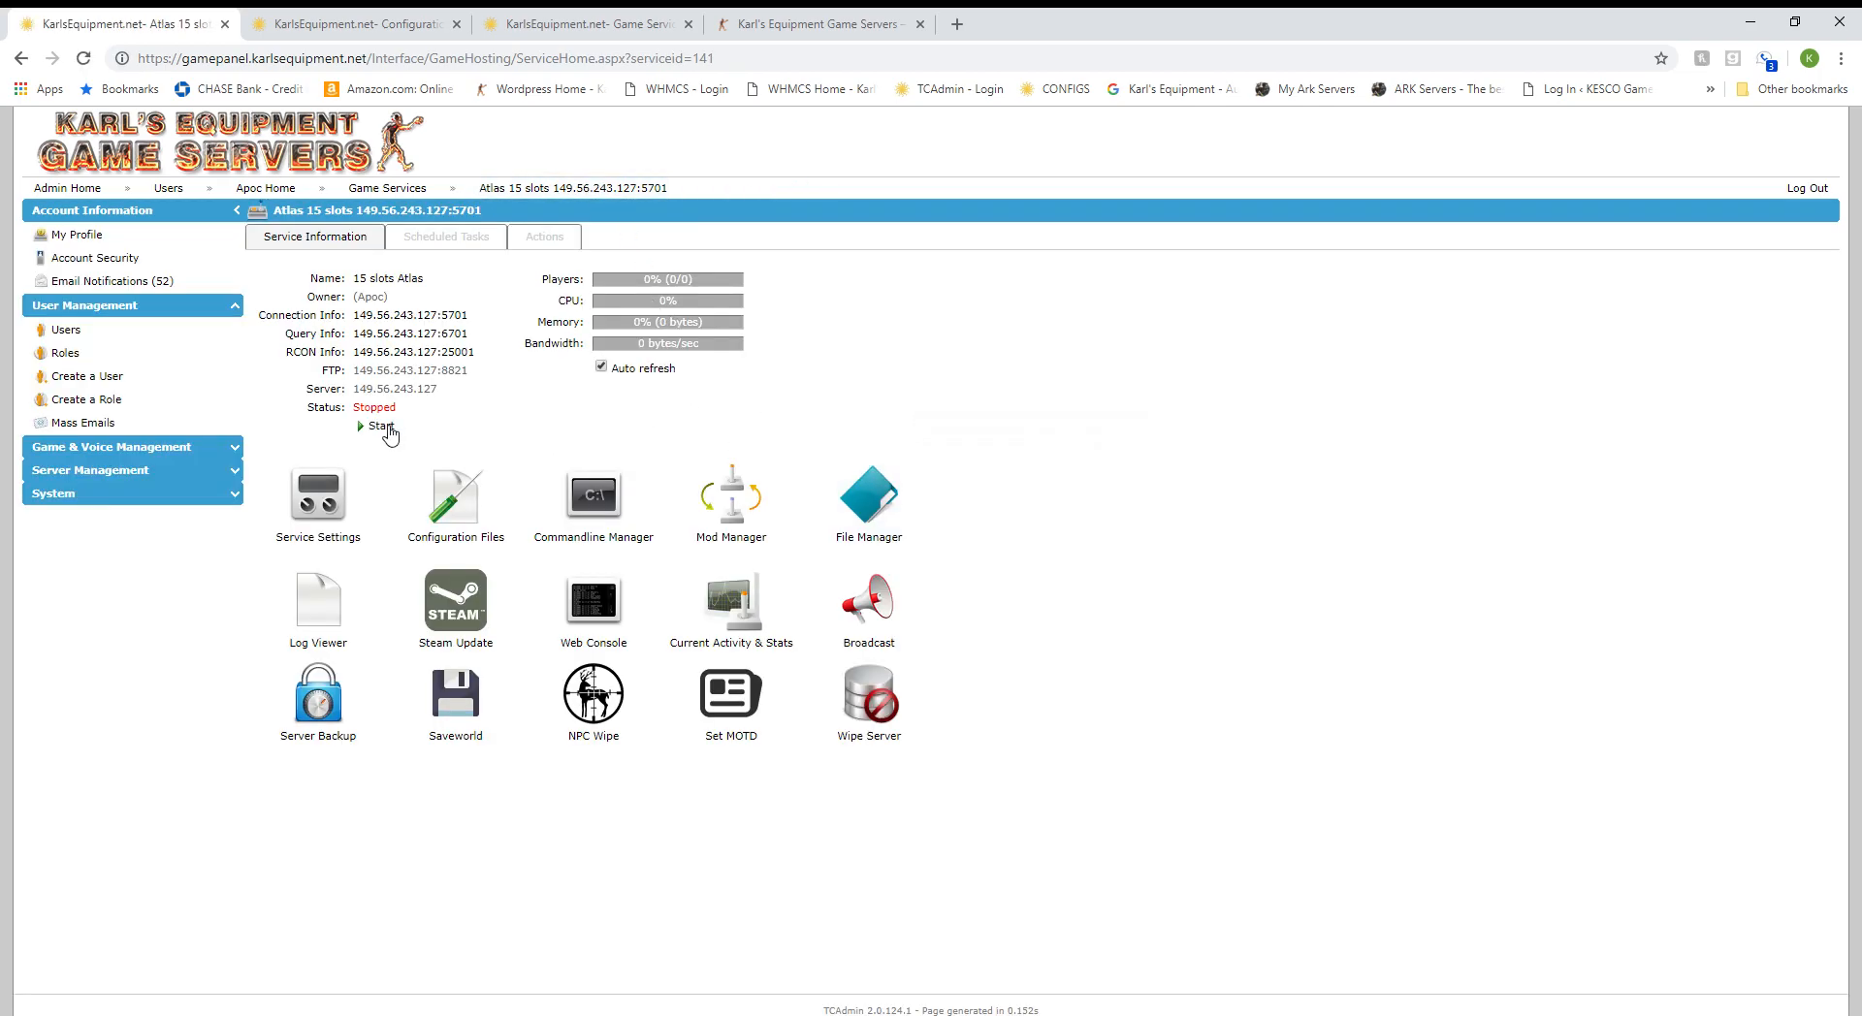
click(613, 520)
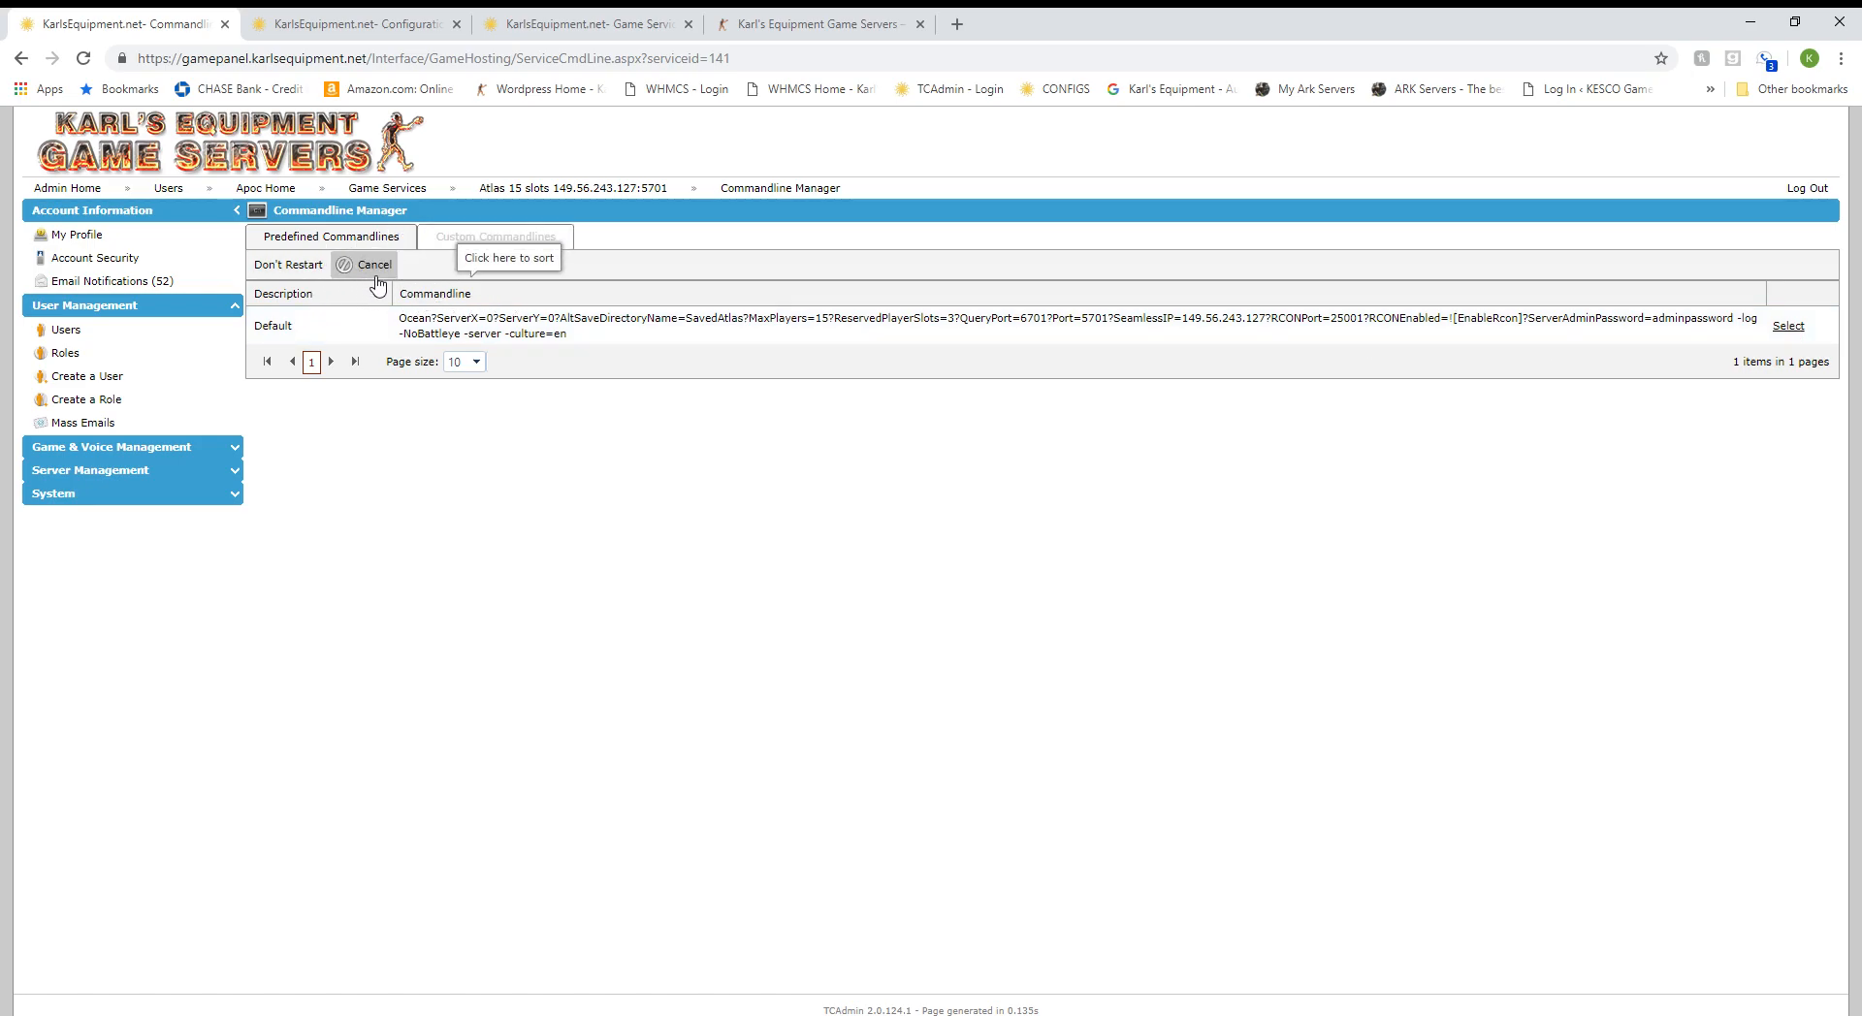
With Don't Restart on, apply the Default commandline, keeping save directory SavedAtlas and reserved slots unchanged.
click(300, 271)
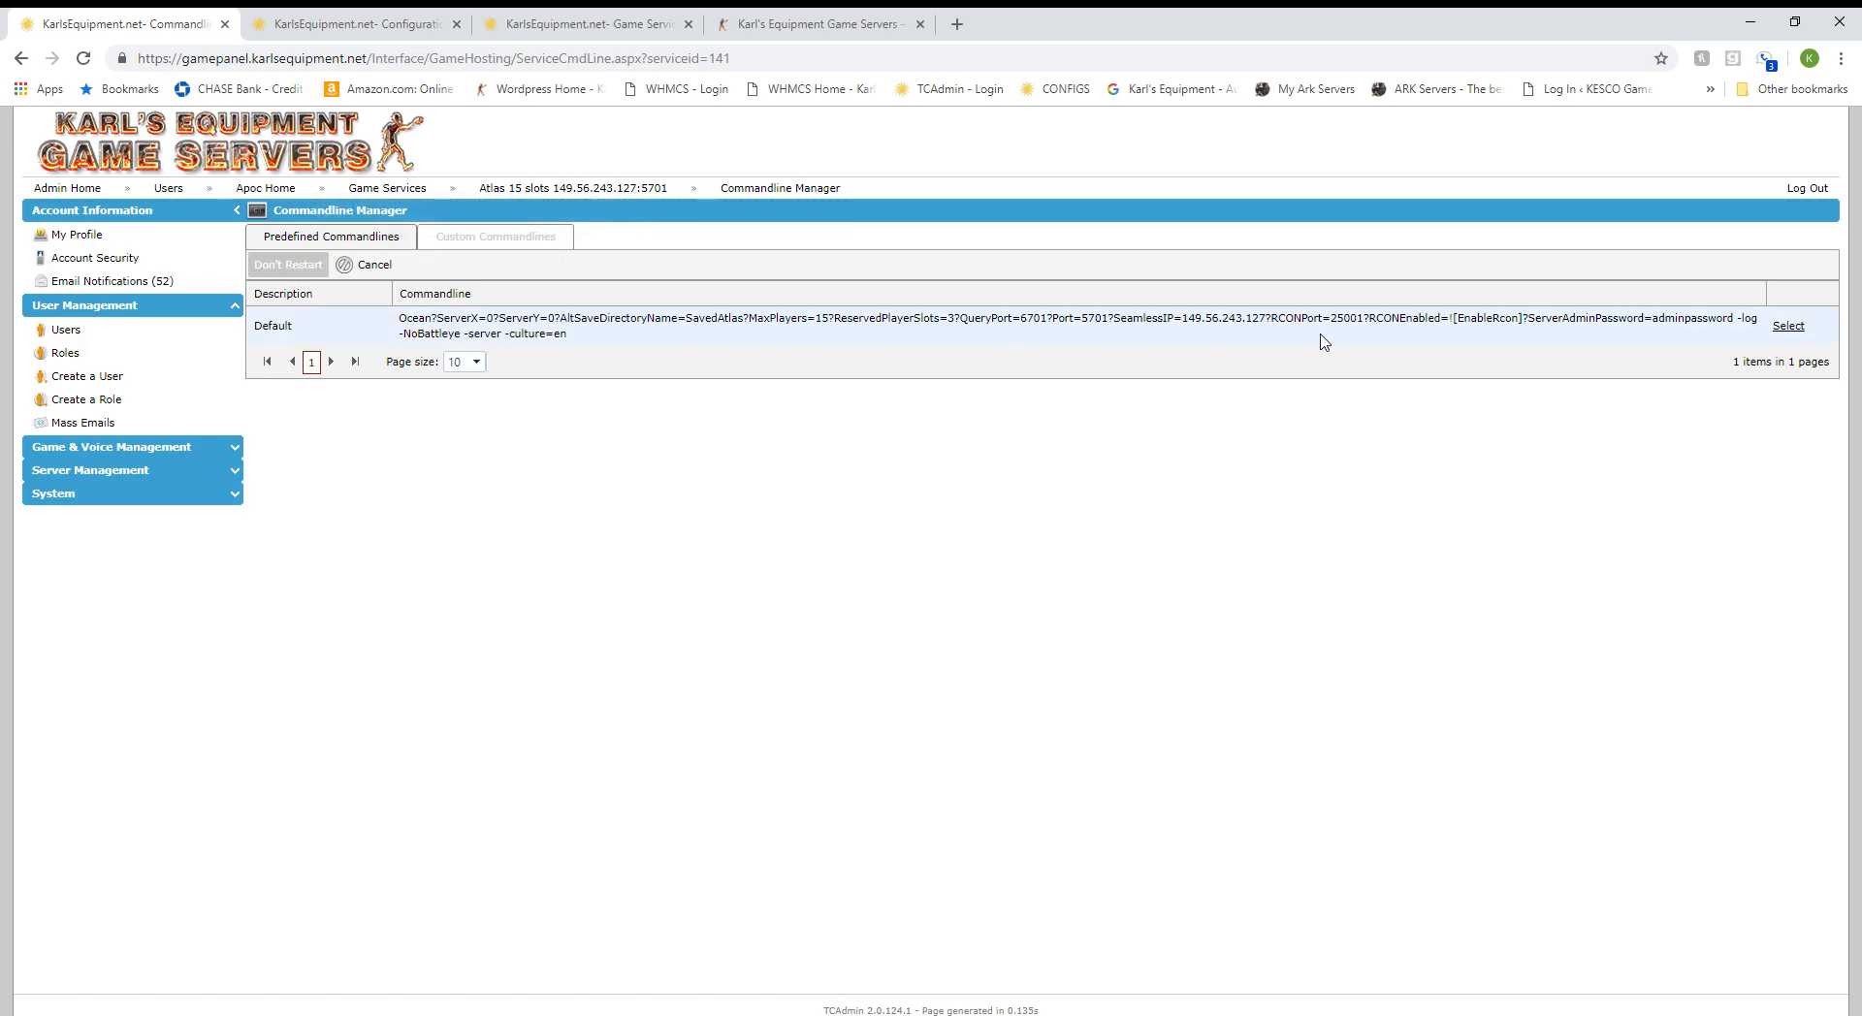
click(1788, 327)
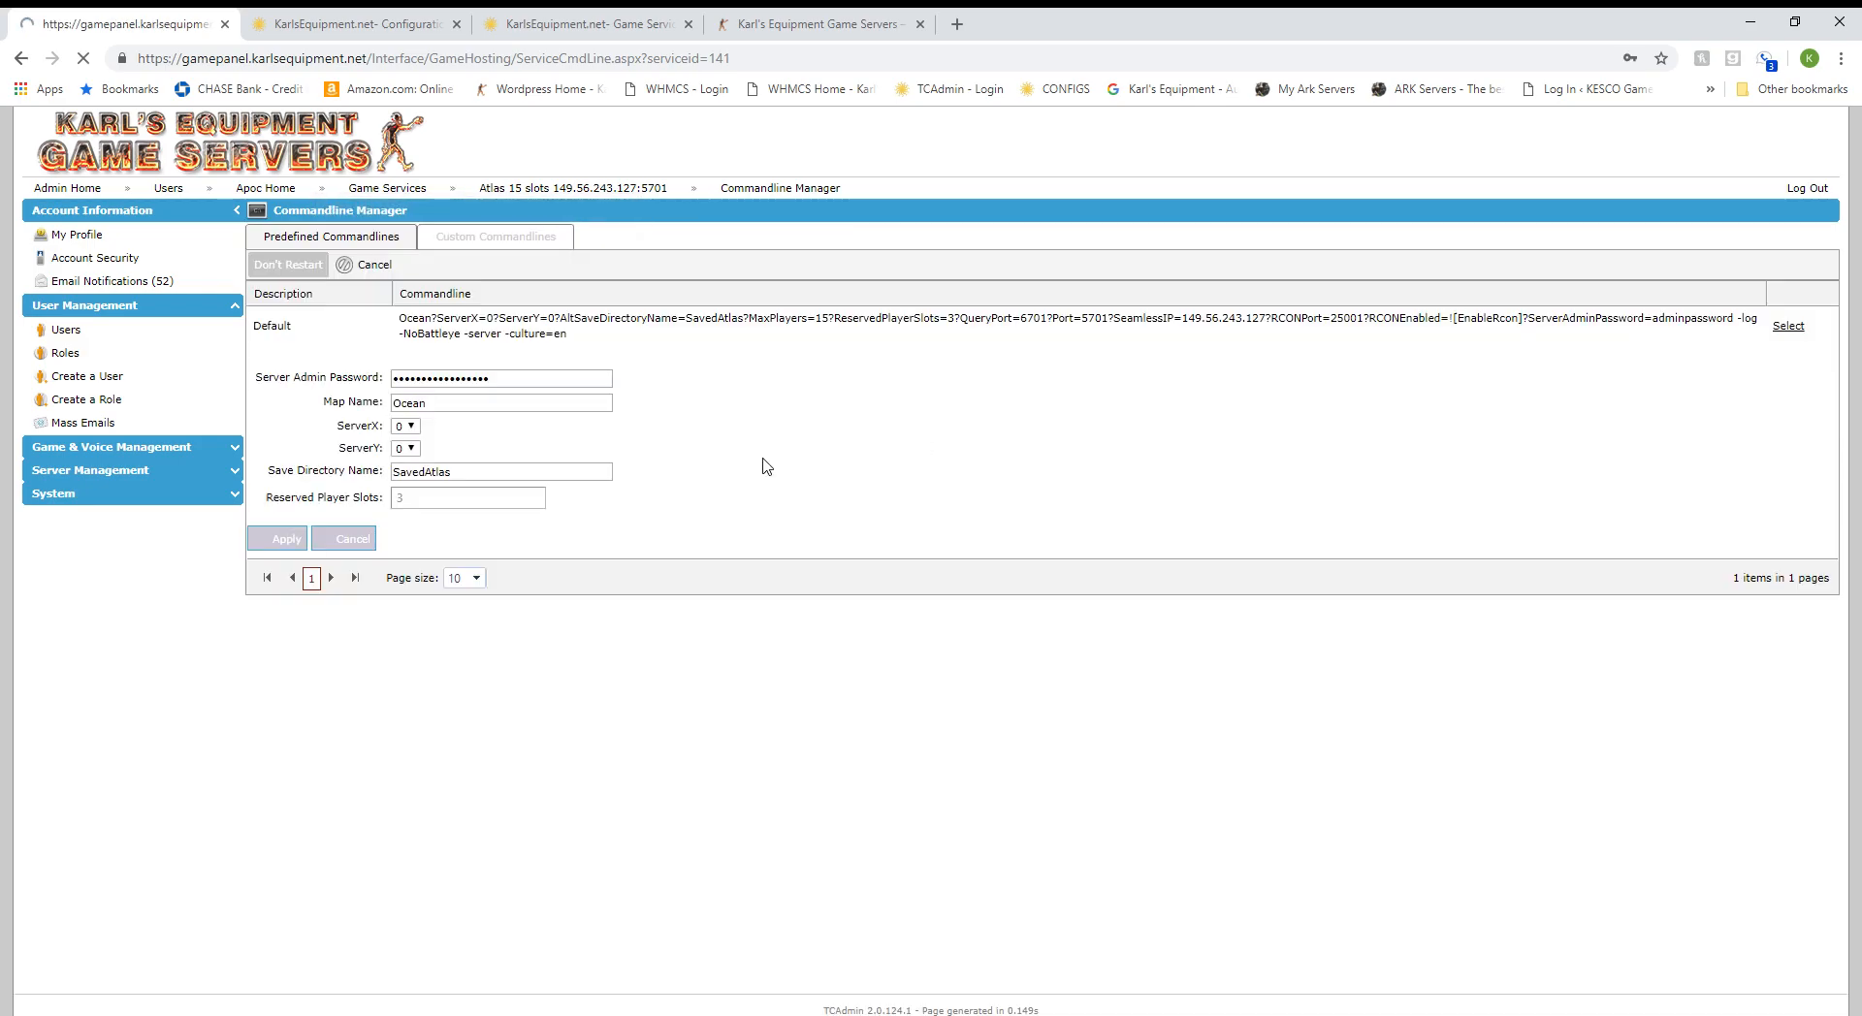
drag(517, 386, 320, 374)
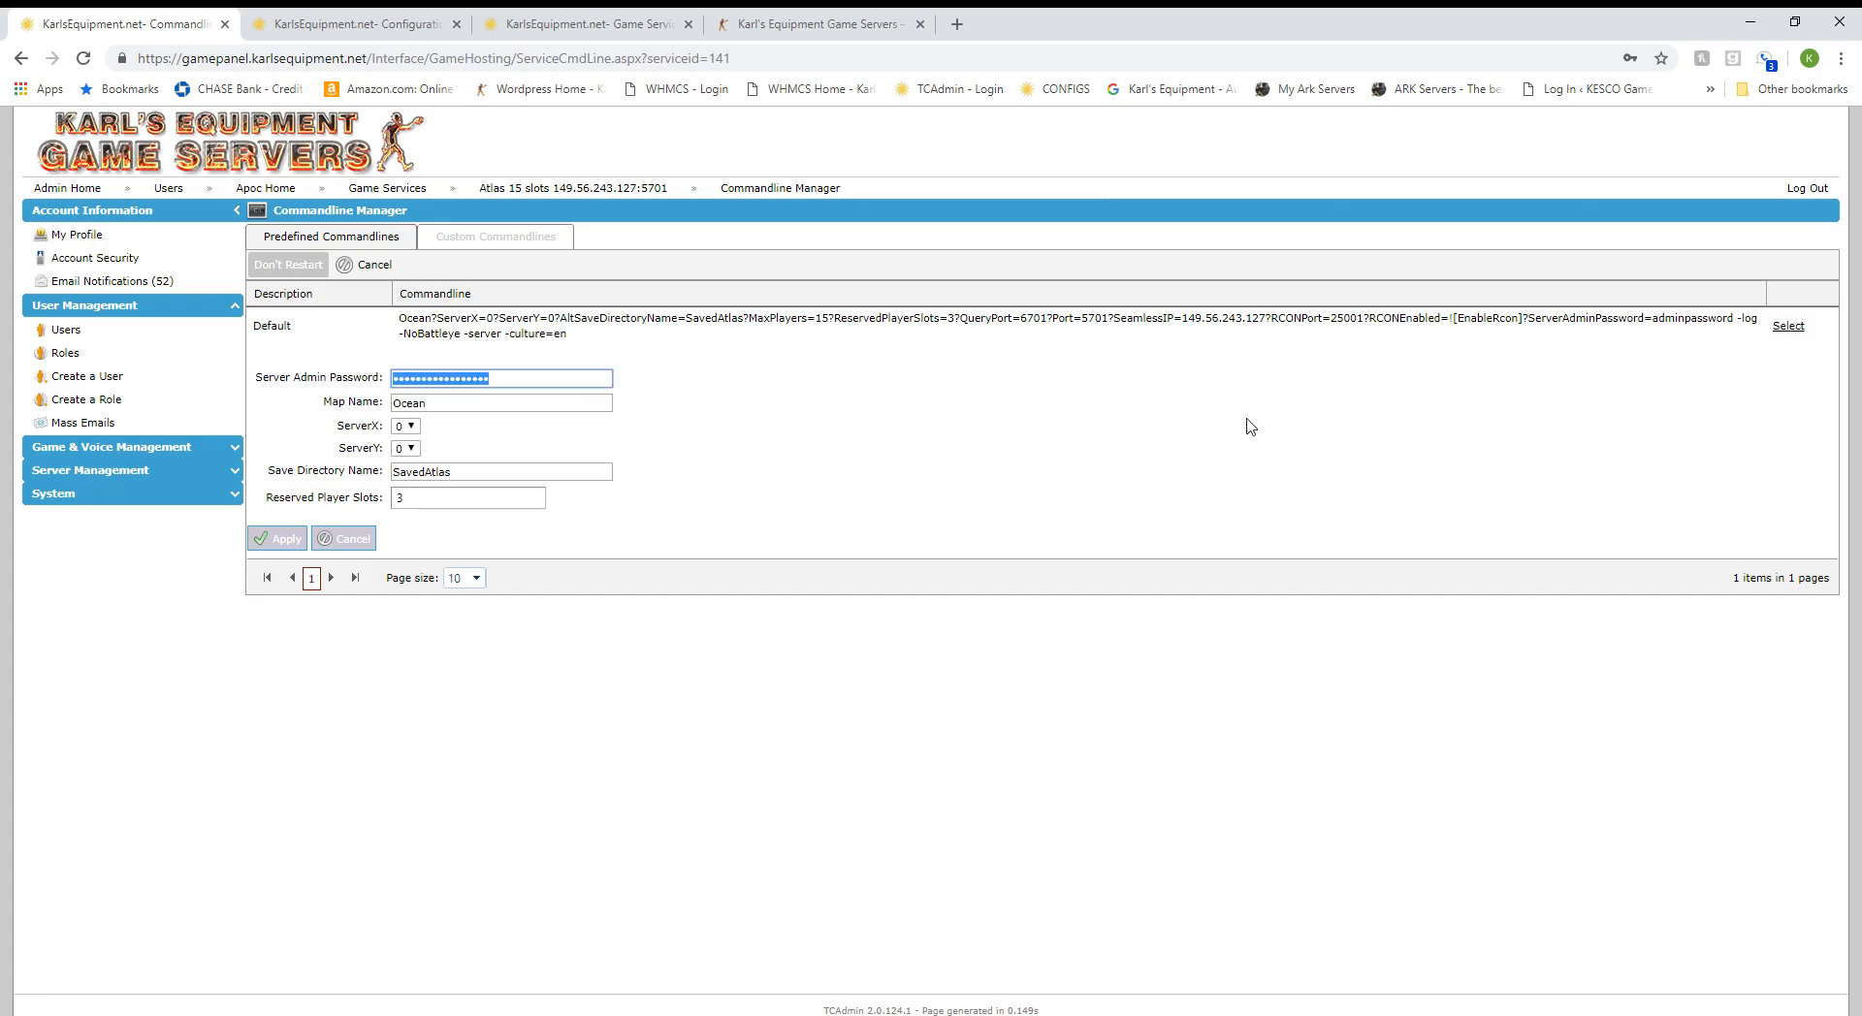
click(532, 386)
click(482, 481)
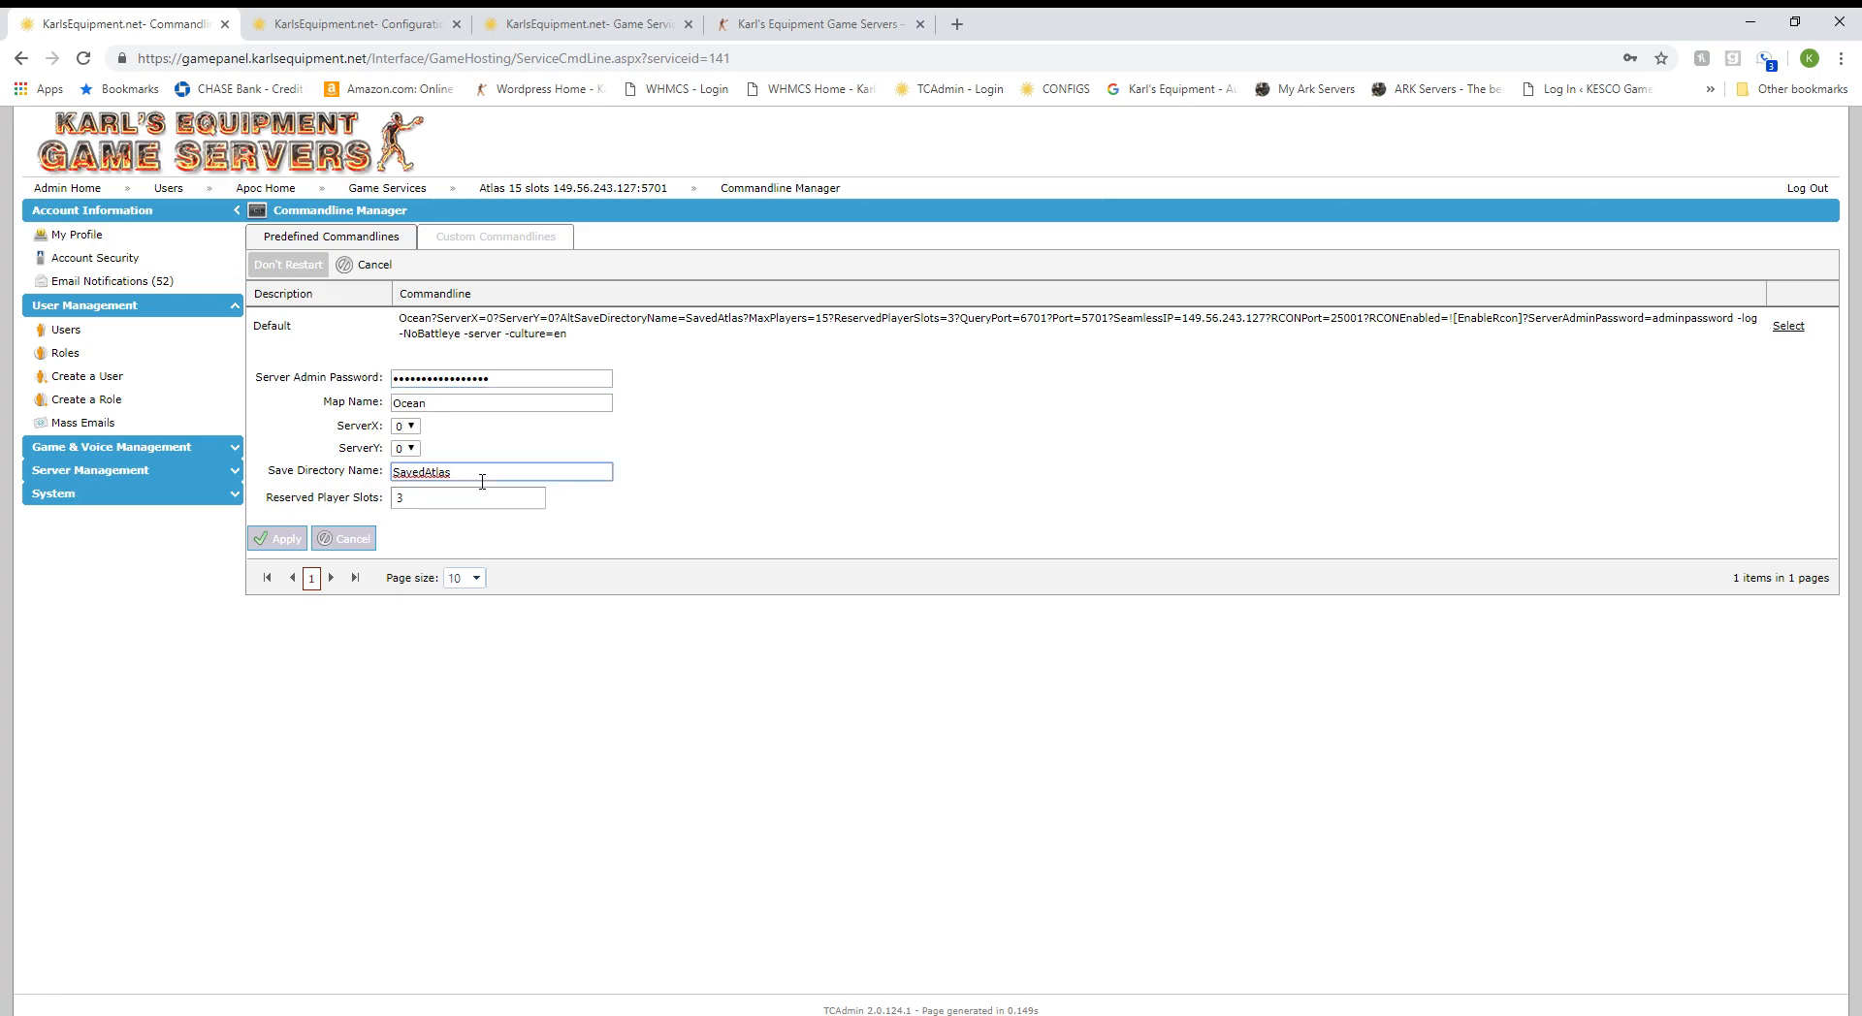
text(123)
key(BackSpace)
key(BackSpace)
key(BackSpace)
click(428, 506)
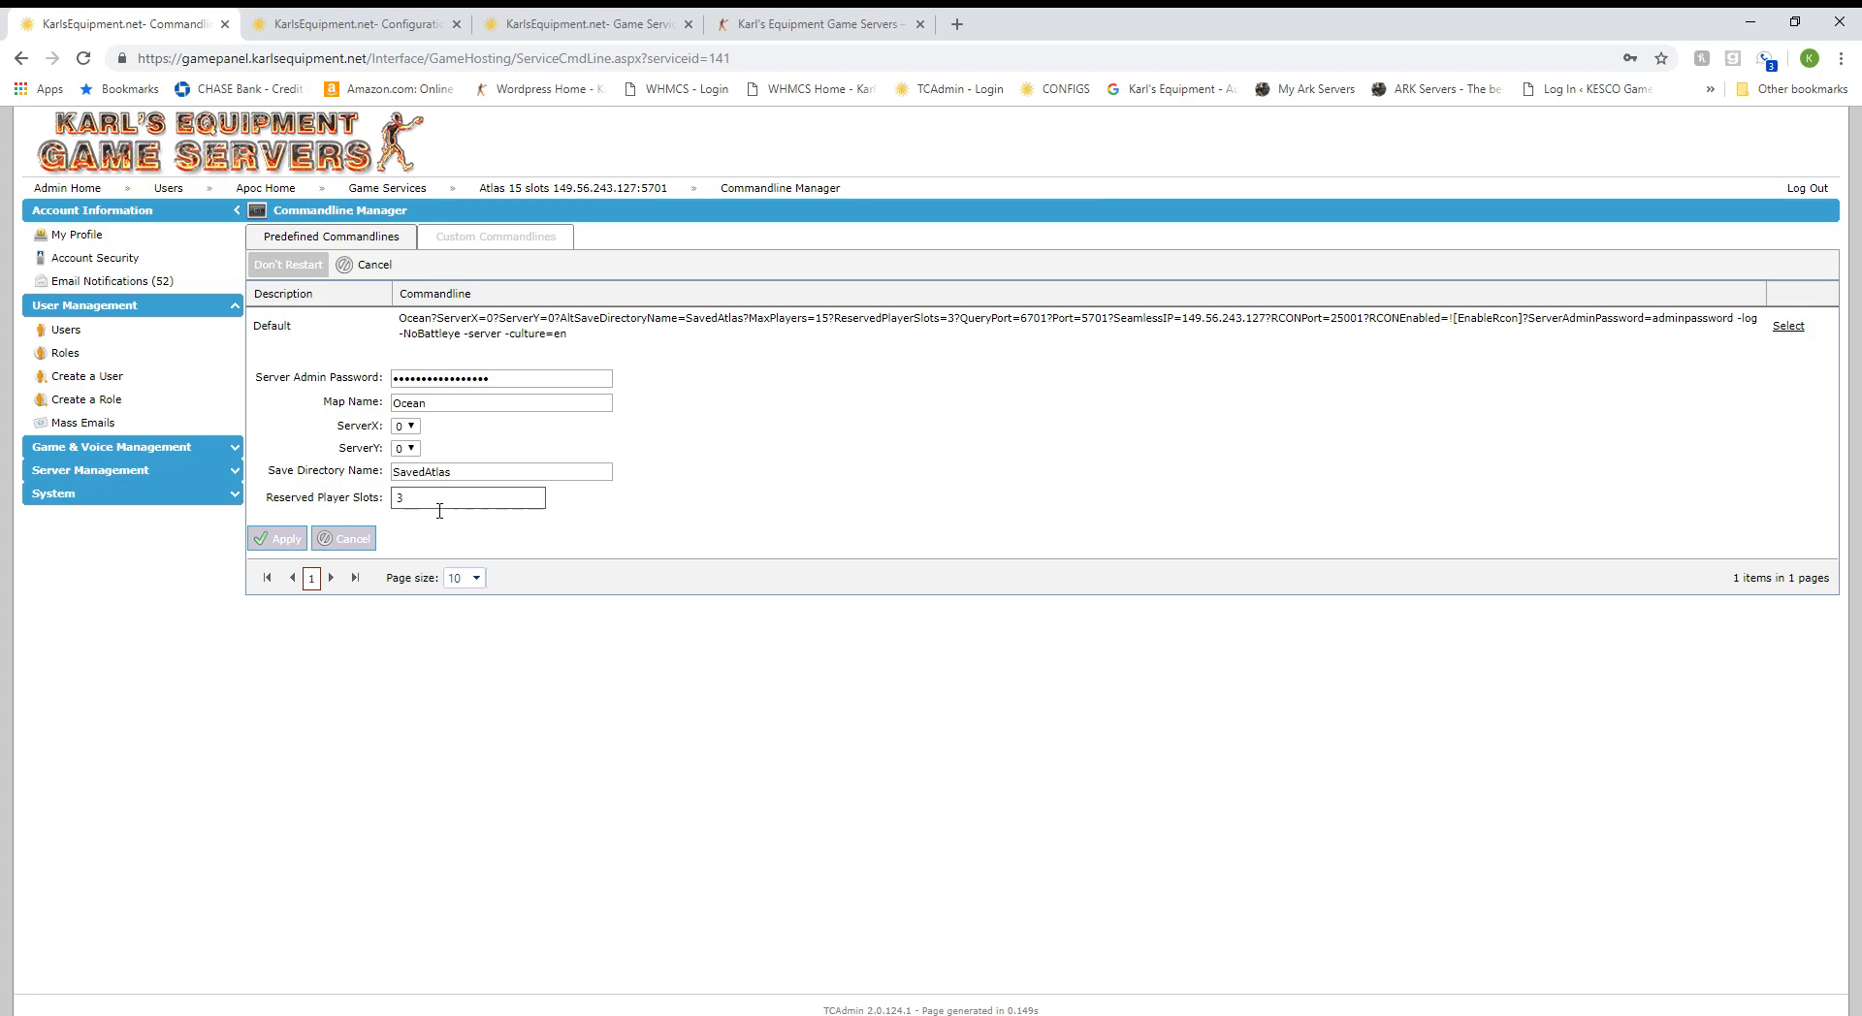
click(283, 538)
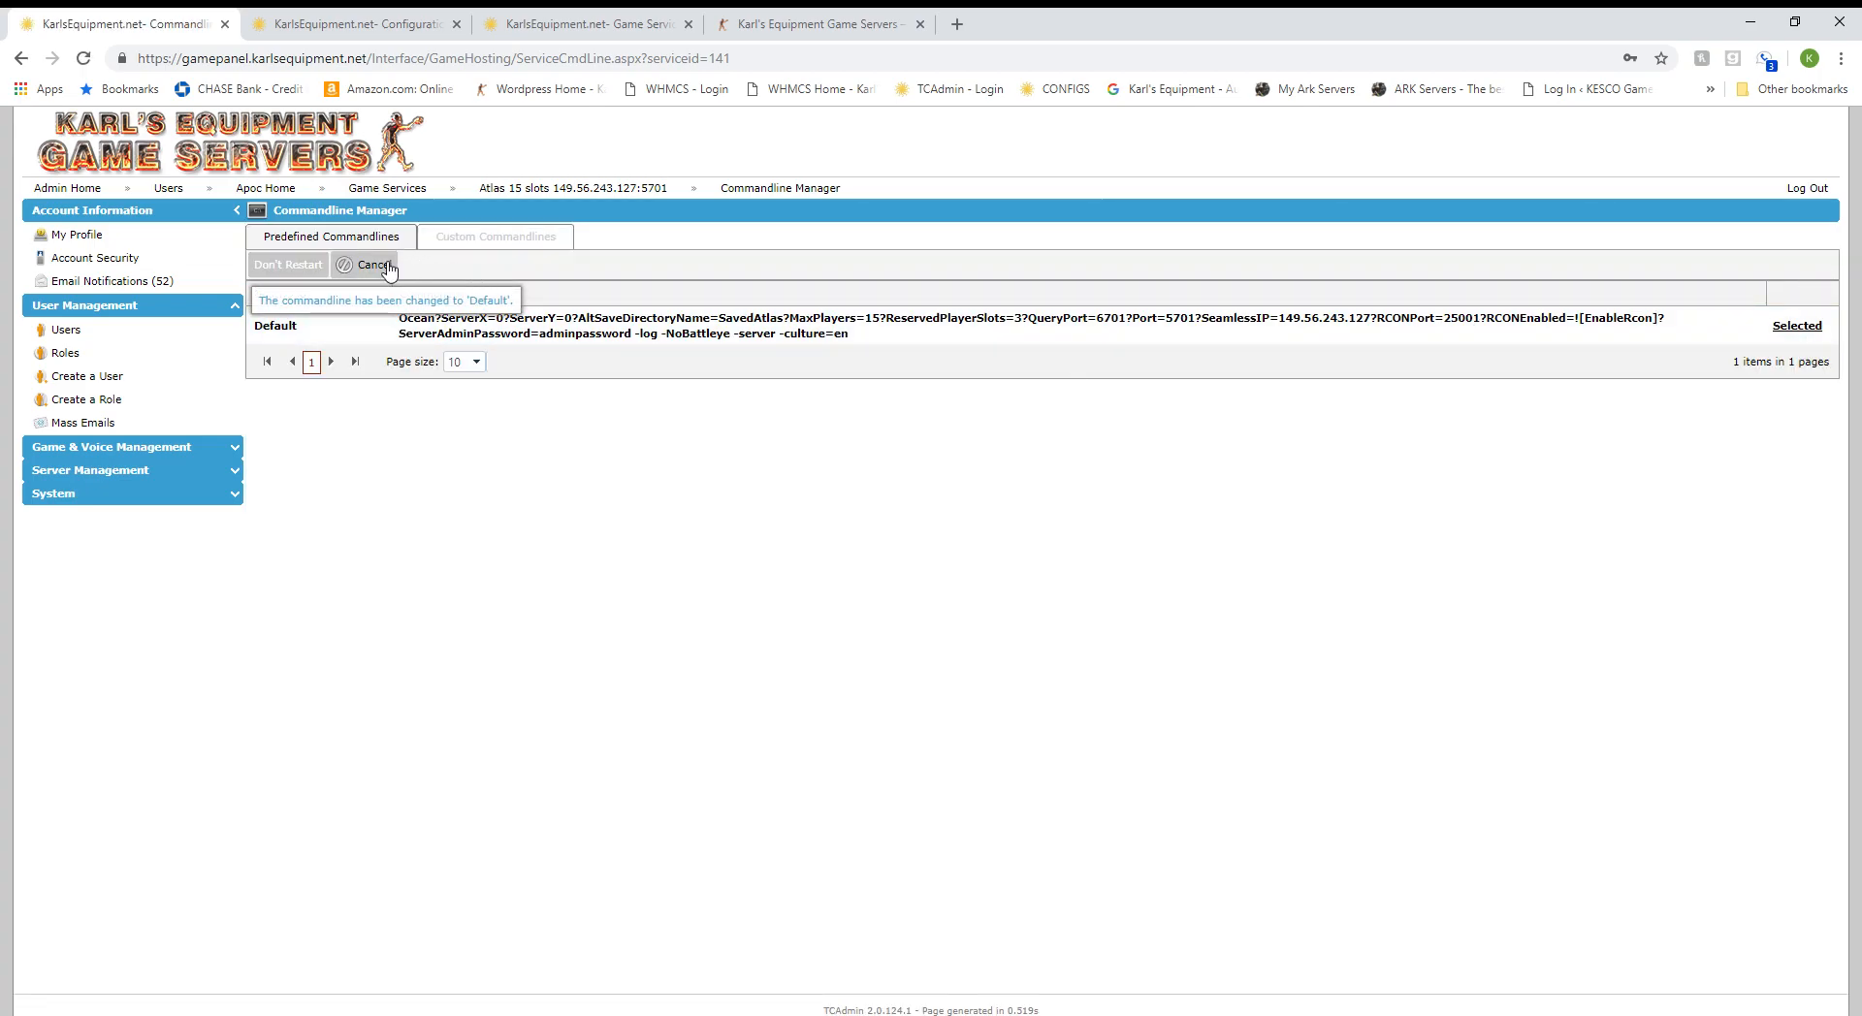
Return to the Atlas 15 slots overview page and start the server.
click(490, 188)
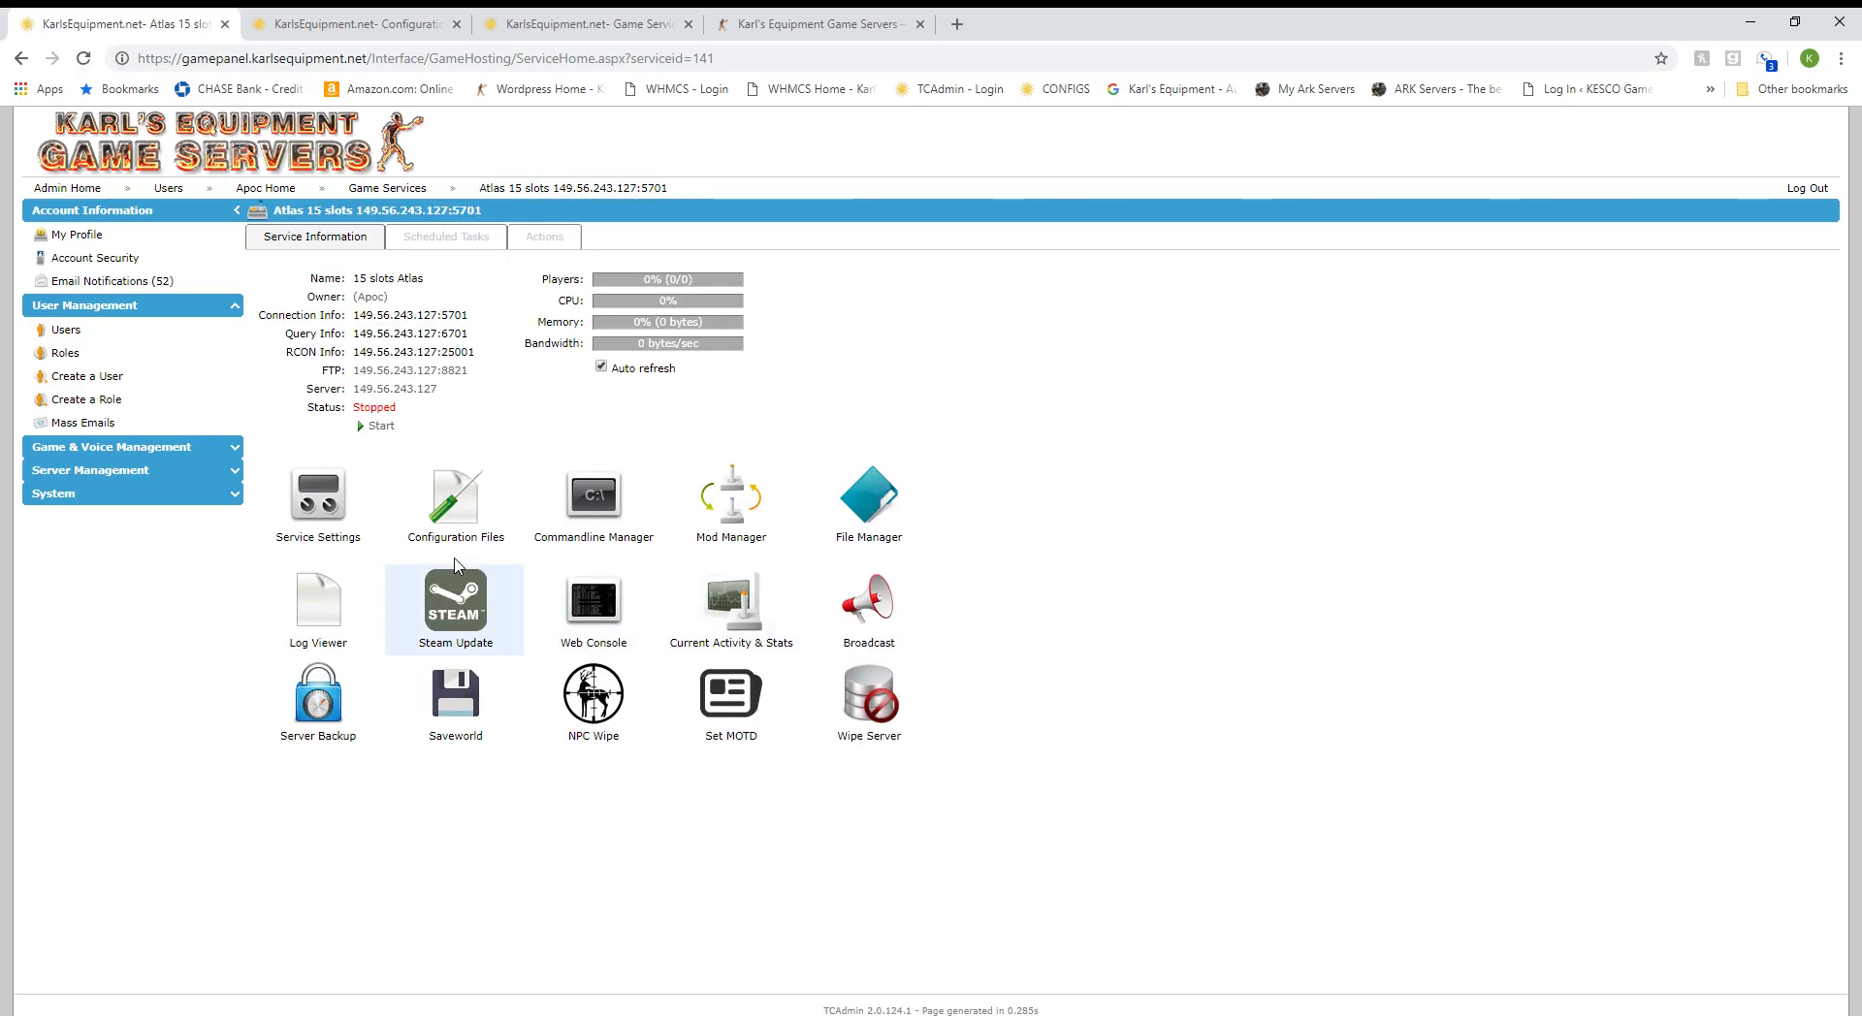
click(380, 429)
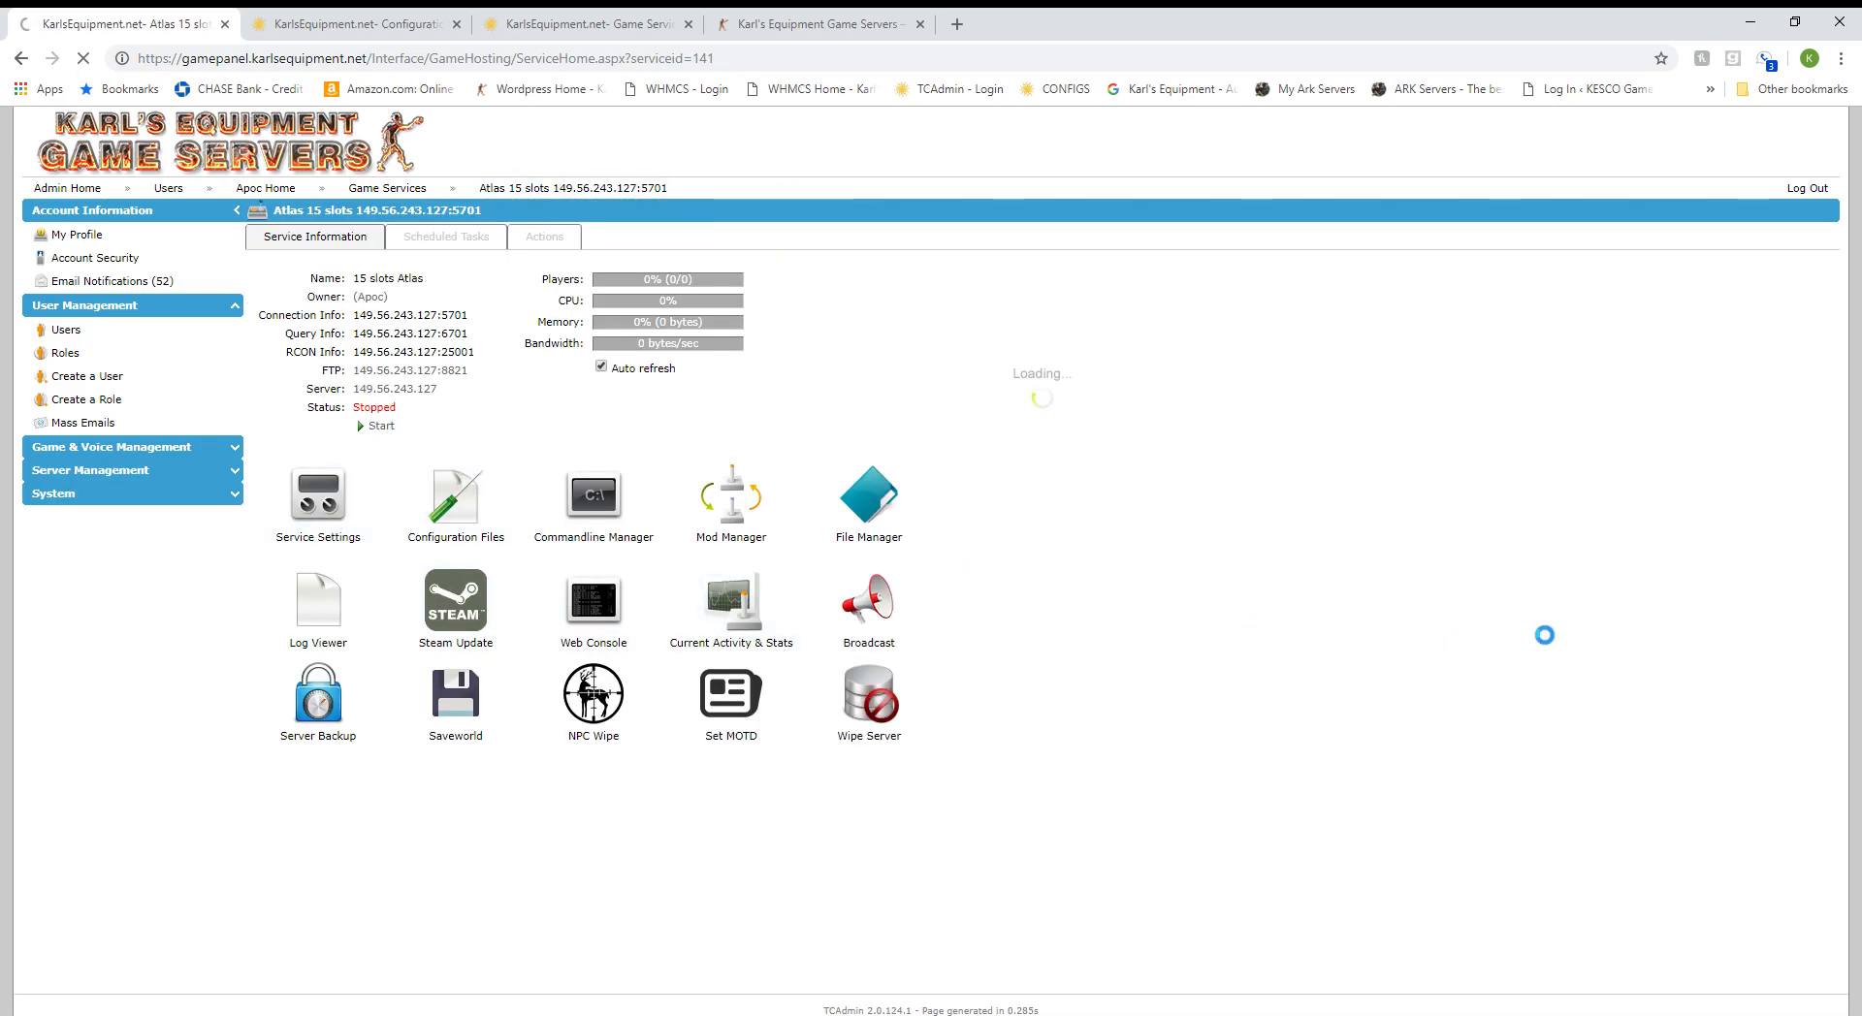